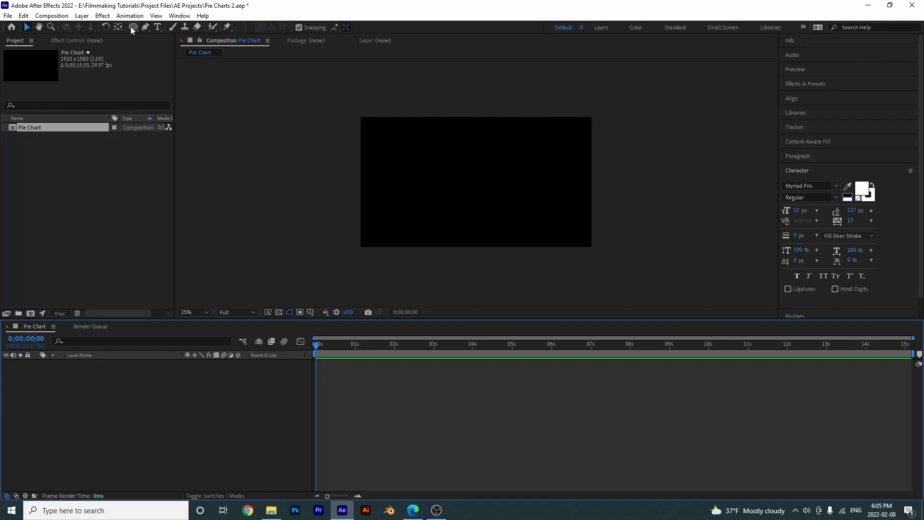
Draw a circle about 656 px in diameter in the composition's upper part, using the Ellipse tool with a white (FFFFFF) stroke
left_click(155, 49)
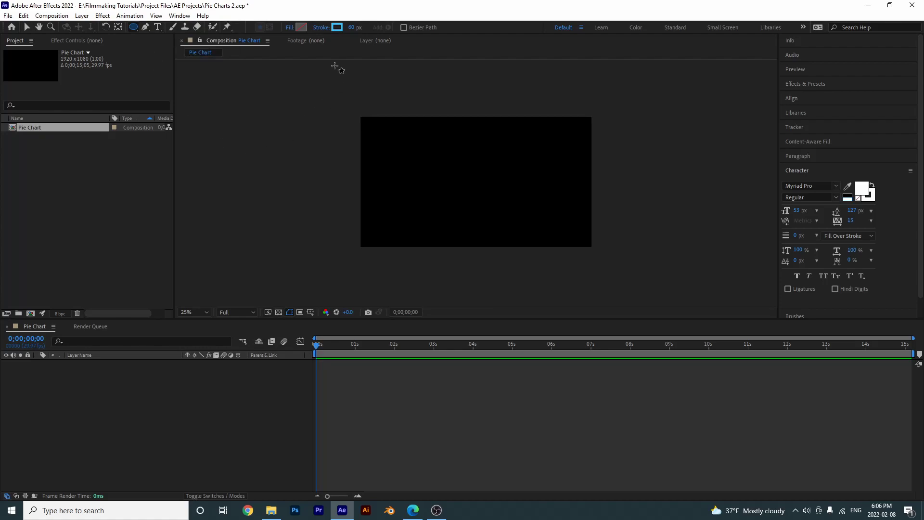
left_click(337, 27)
left_click_drag(546, 371, 467, 283)
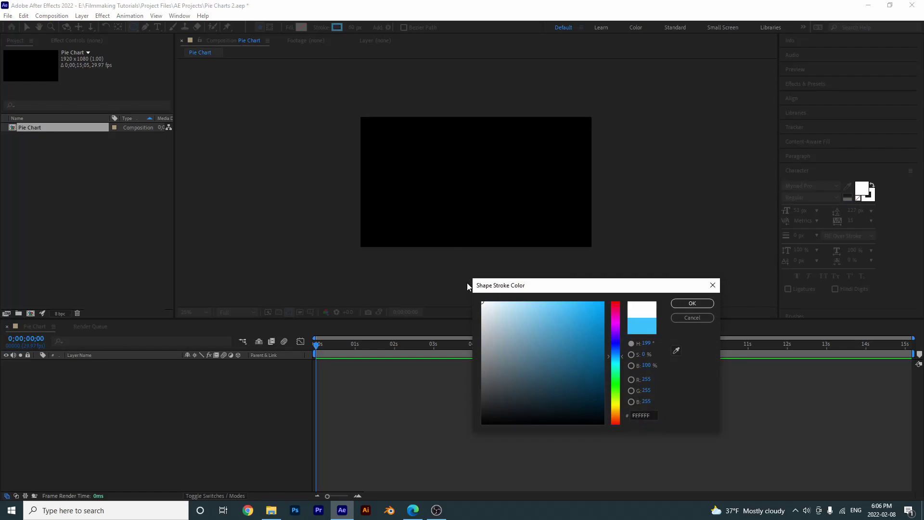
left_click(688, 303)
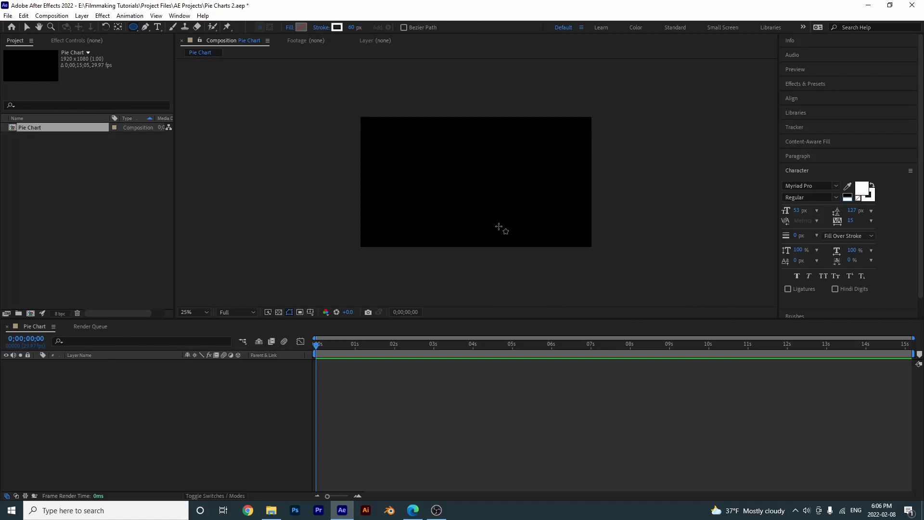
mouse_move(448, 156)
left_mouse_down()
mouse_move(463, 186)
mouse_move(526, 216)
mouse_move(496, 215)
mouse_move(512, 234)
mouse_move(478, 188)
left_mouse_up()
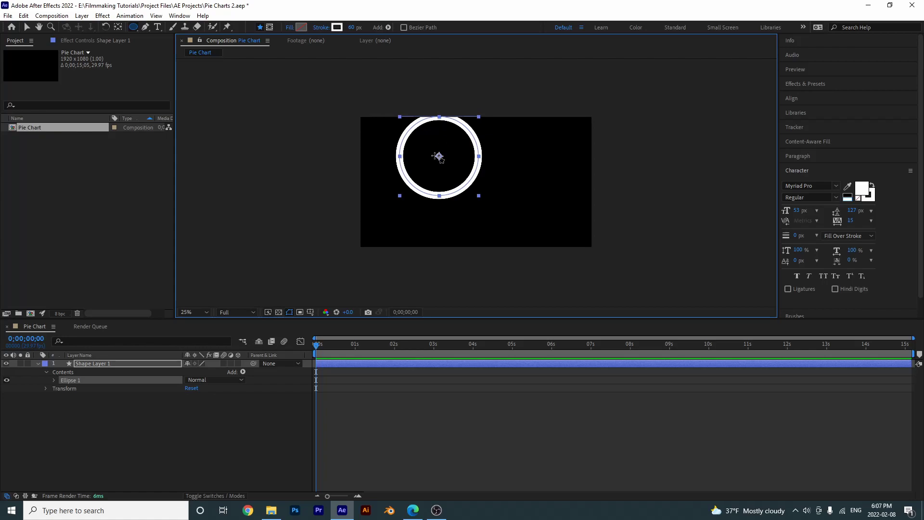
Check that Center Anchor Point in New Shape Layers is enabled in the general preferences
left_click(23, 15)
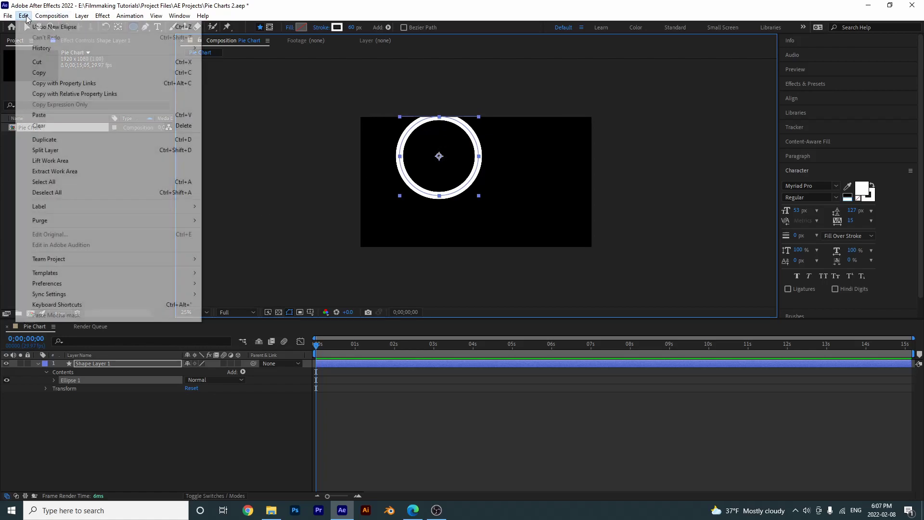
mouse_move(48, 284)
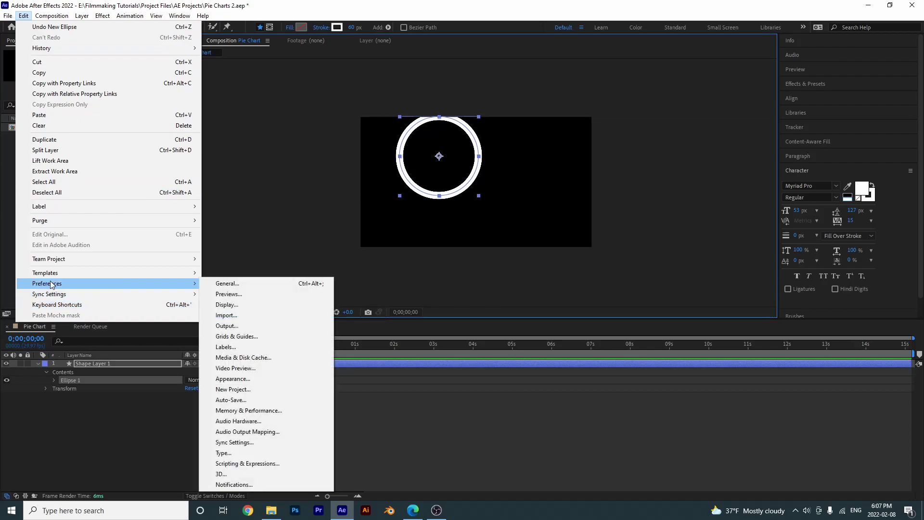
left_click(299, 288)
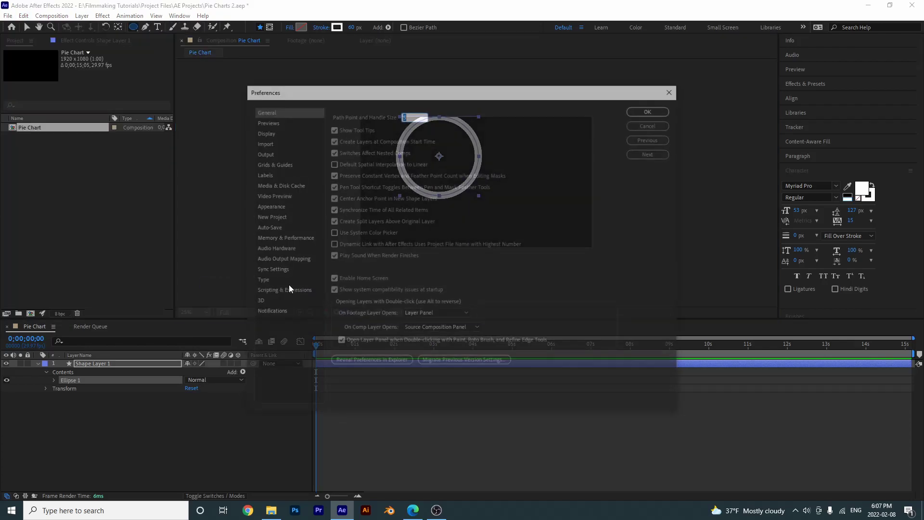
left_click(351, 200)
left_click(666, 114)
Move the circle to the middle of the composition and set its stroke width to 15 px
left_click_drag(449, 178, 478, 195)
left_click(431, 28)
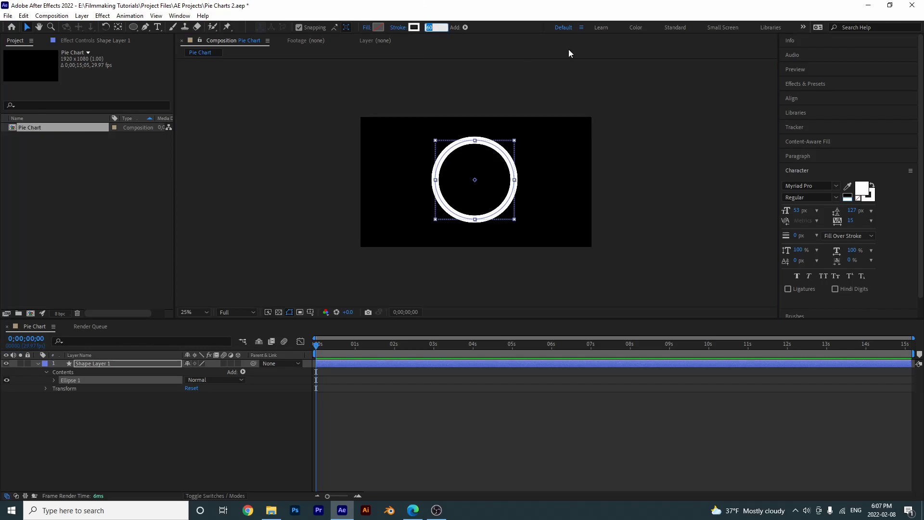
type("15")
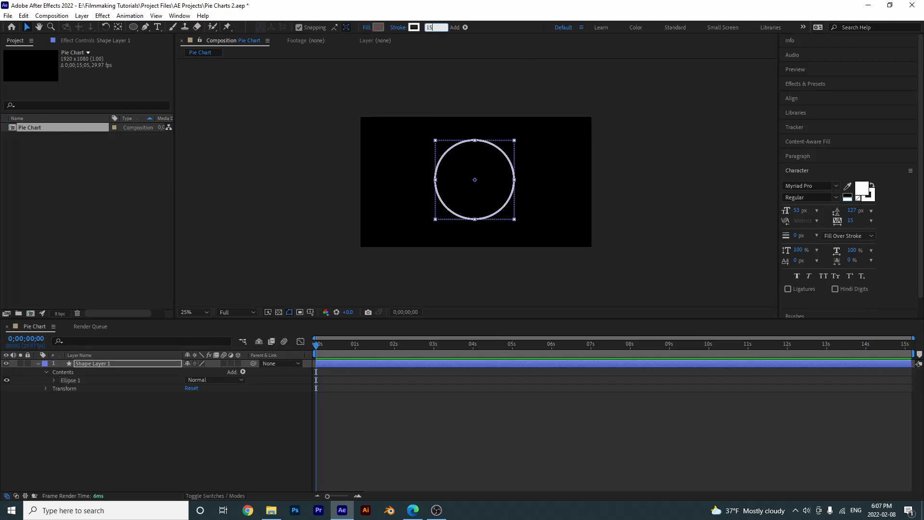
left_click(556, 76)
key("period")
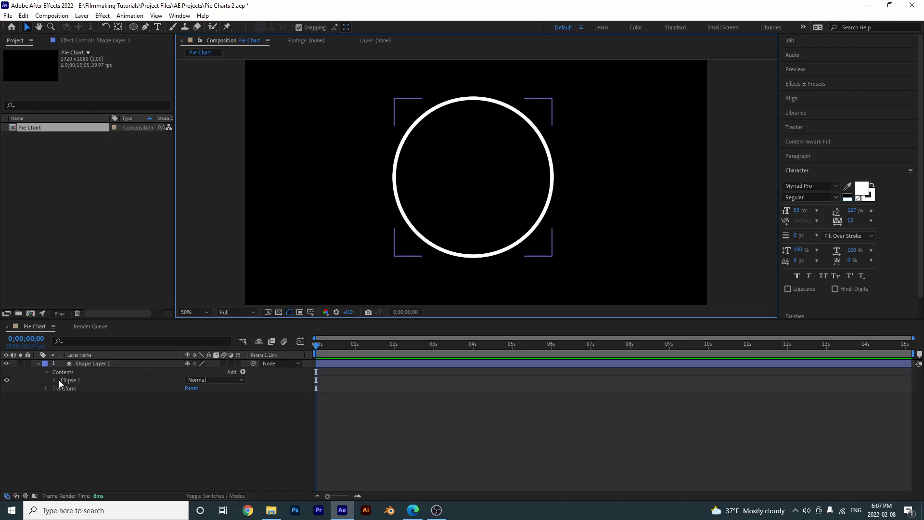
Rename the circle's shape layer as Ring Outer
left_click(88, 363)
key("Return")
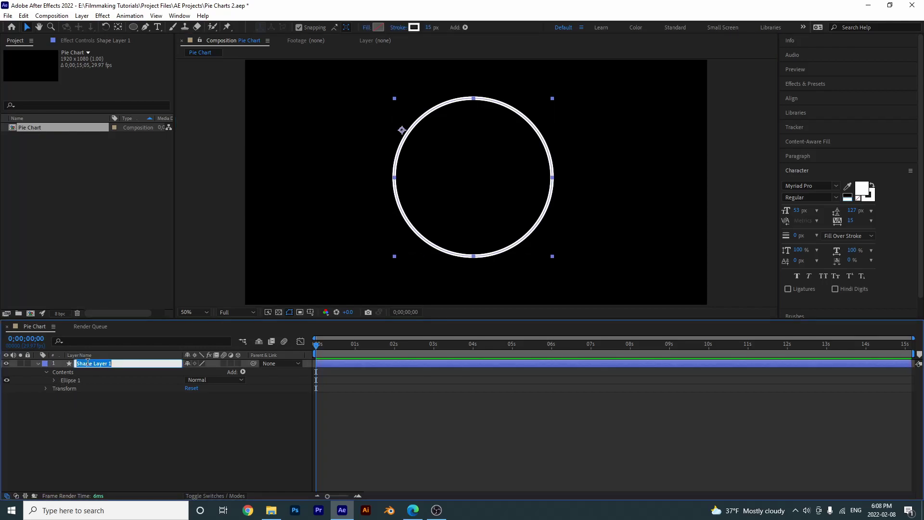
type("Ring Outer")
left_click(102, 446)
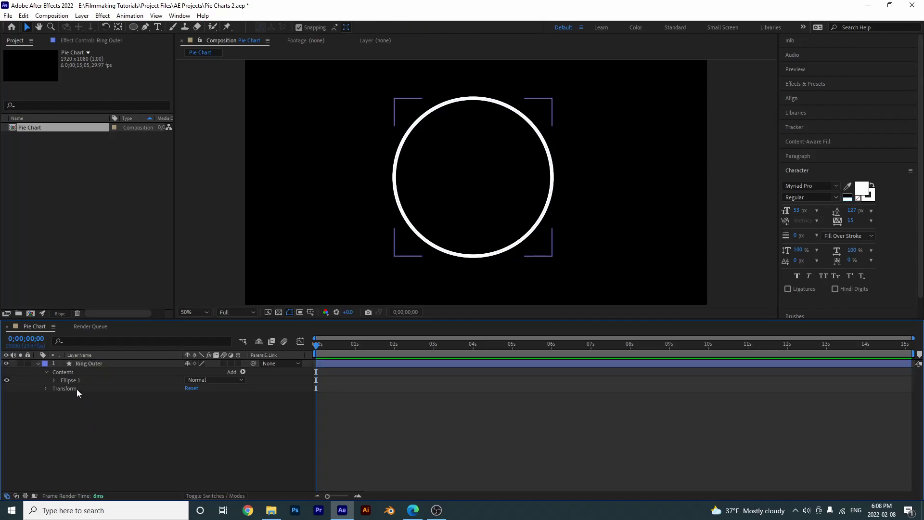
Try enlarging Ring Outer's ellipse path to a size of 772, and undo the resize
left_click(53, 380)
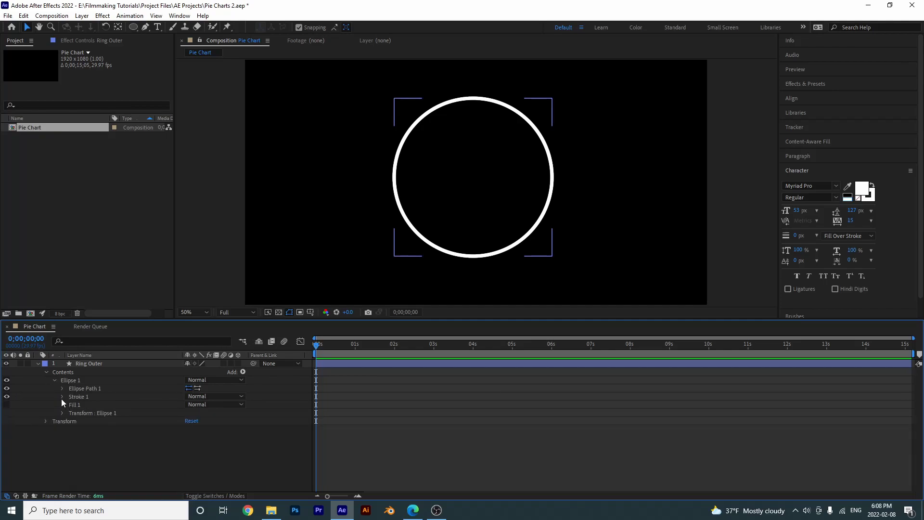
left_click(318, 261)
left_click(68, 396)
left_click(62, 388)
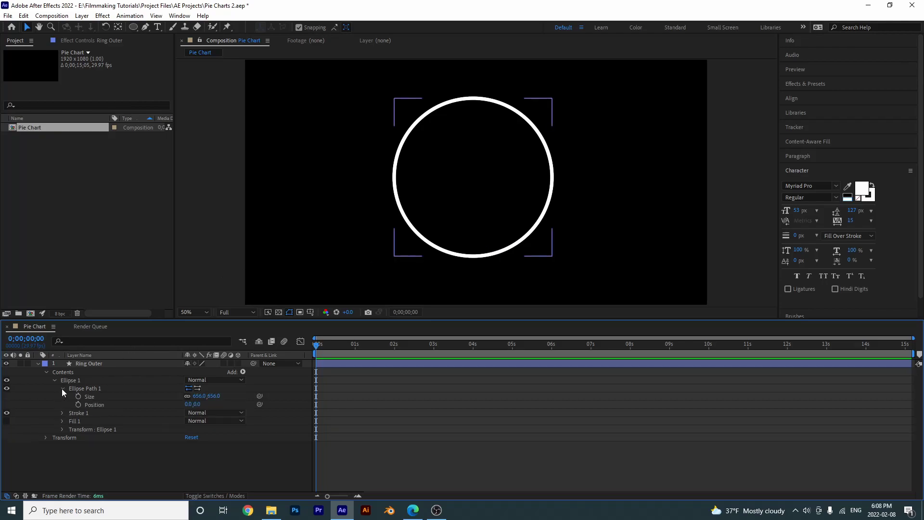
left_click_drag(199, 398, 246, 389)
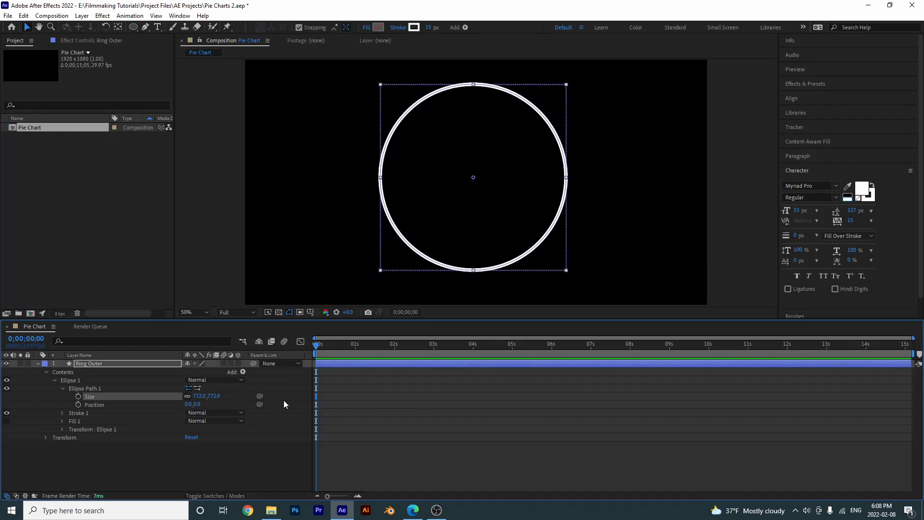
key("ctrl+z")
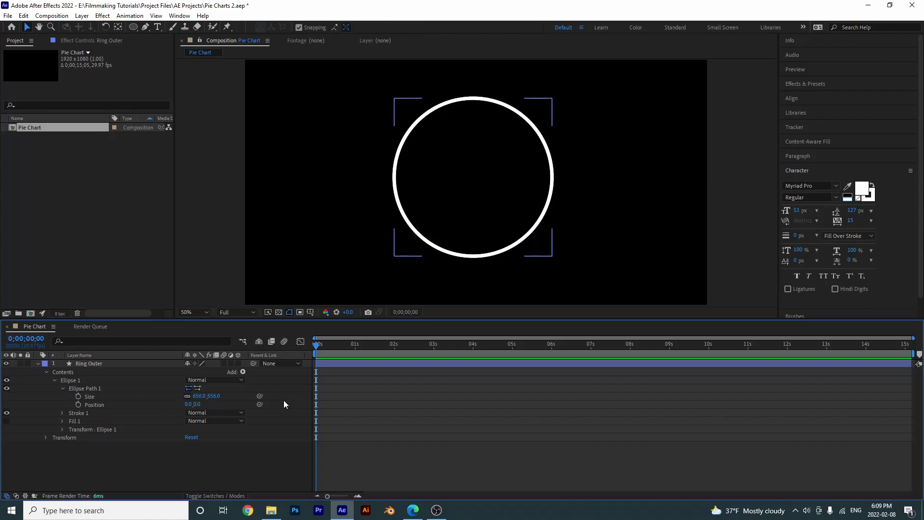
Duplicate the Ring Outer layer and rename the copy as Ring Inner
left_click(87, 365)
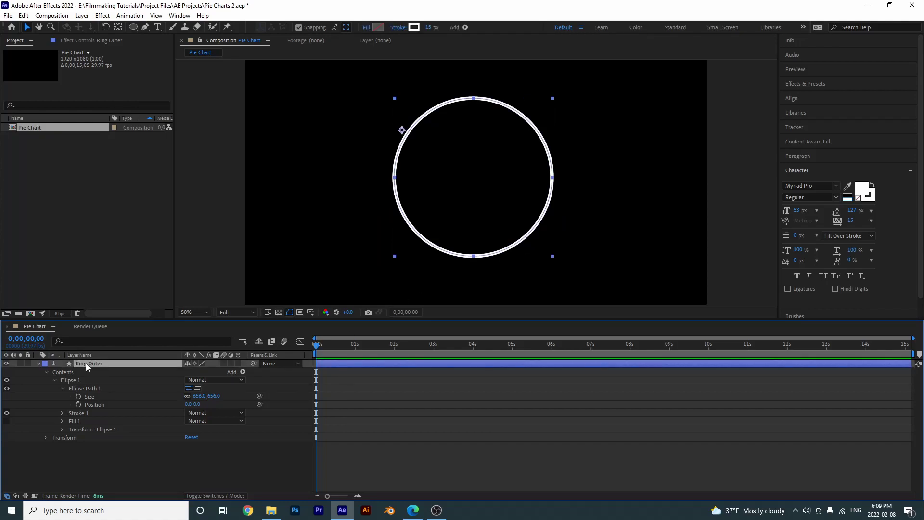
key("ctrl+d")
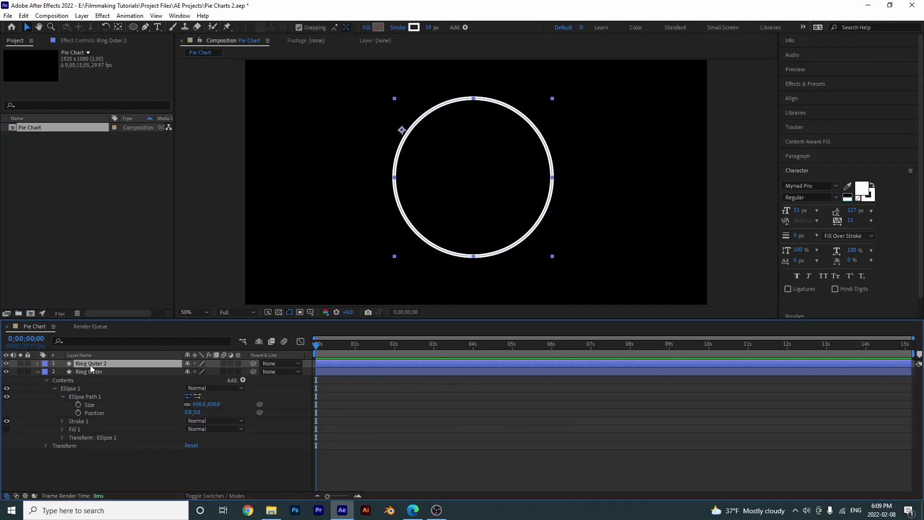
key("Return")
type("Ring Inner")
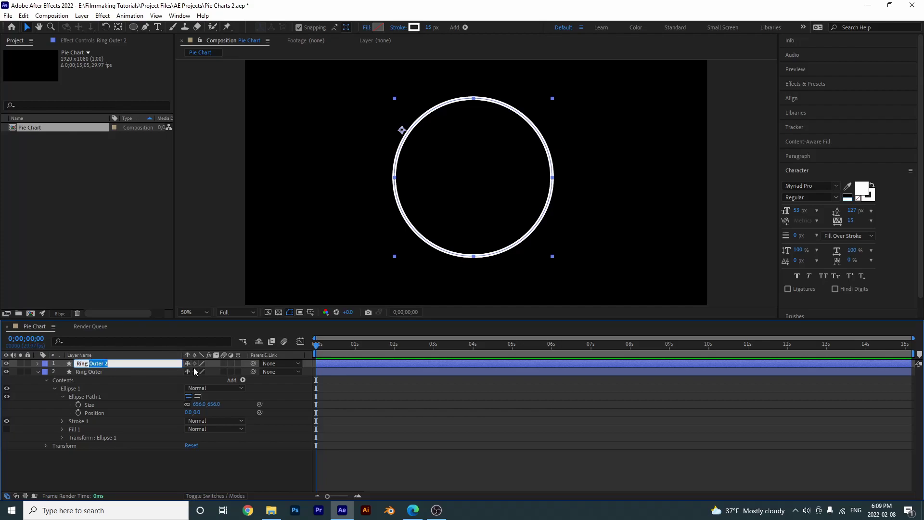
left_click(110, 462)
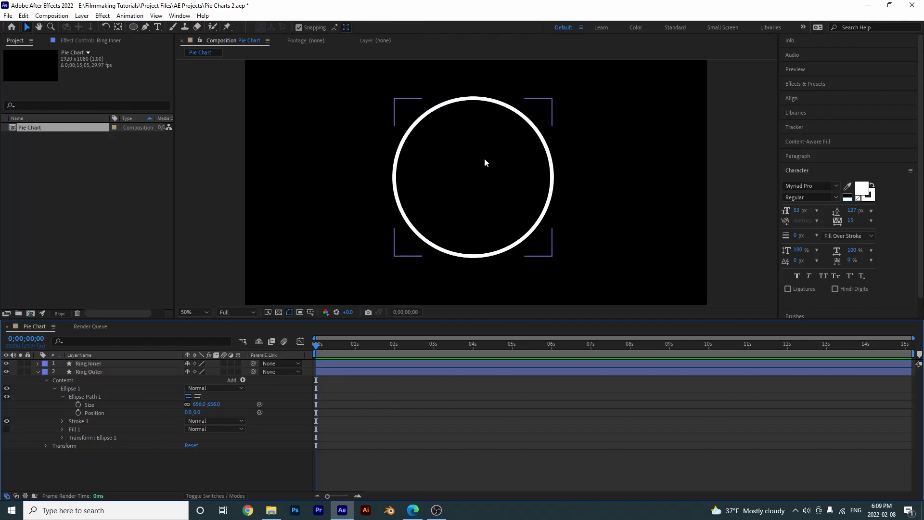
Reduce the size of Ring Inner's ellipse path to 456 by 456
left_click(113, 364)
left_click(38, 364)
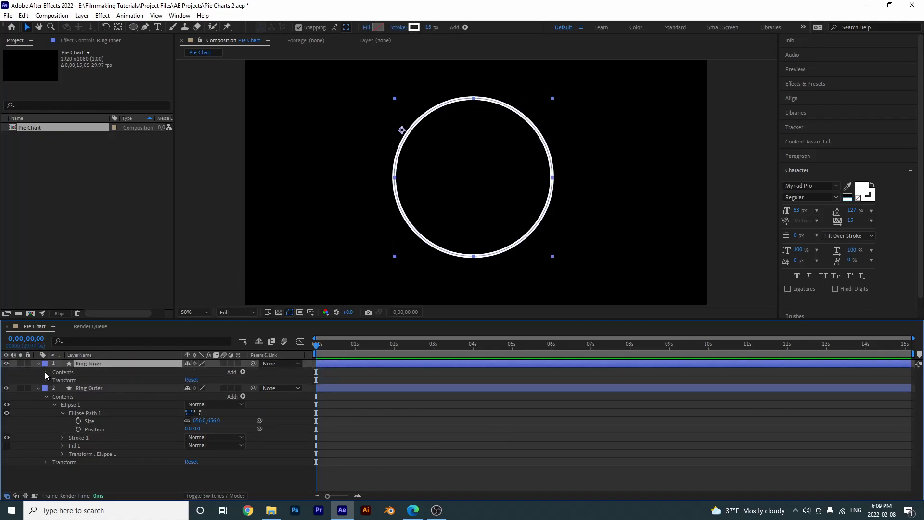
left_click(45, 372)
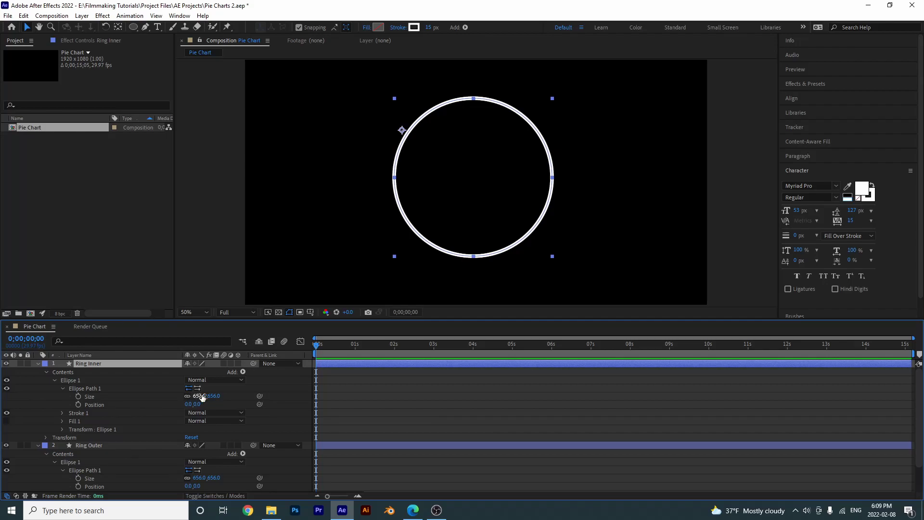
left_click_drag(201, 396, 118, 408)
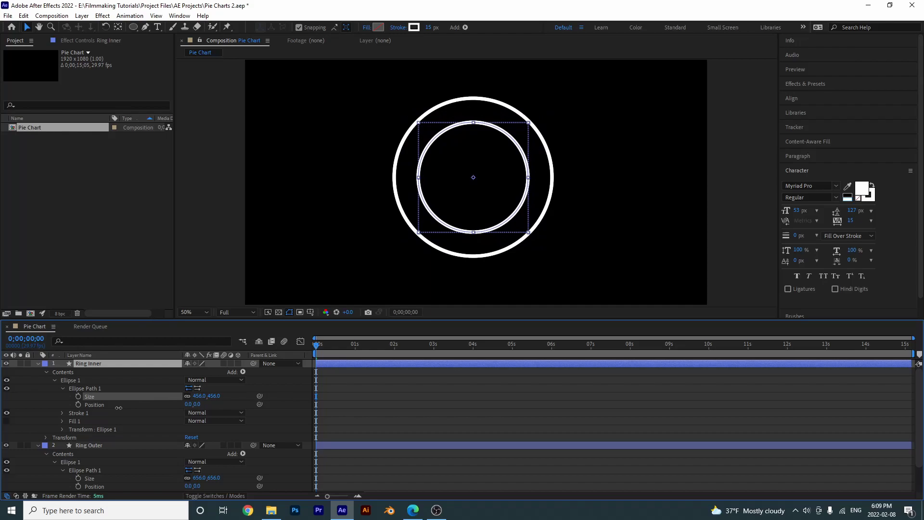
left_click(426, 402)
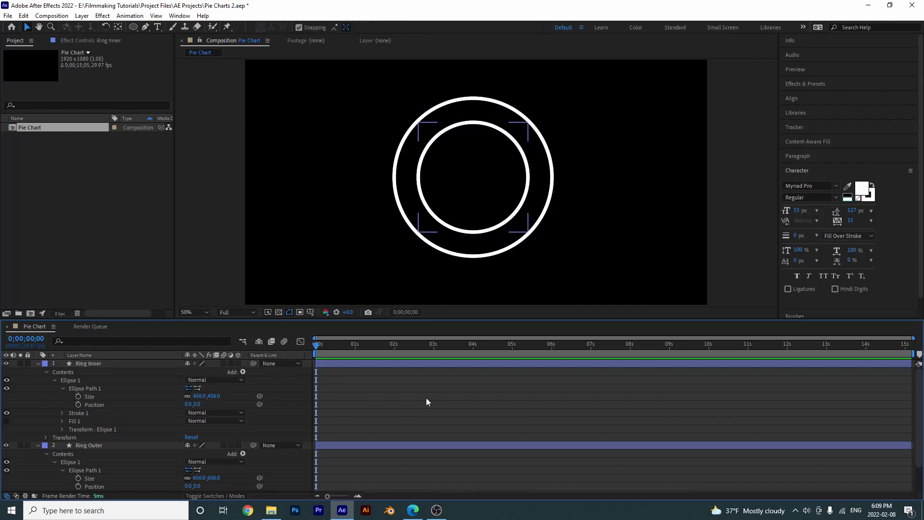
Duplicate the Ring Inner layer and rename the copy as Pie
left_click(85, 362)
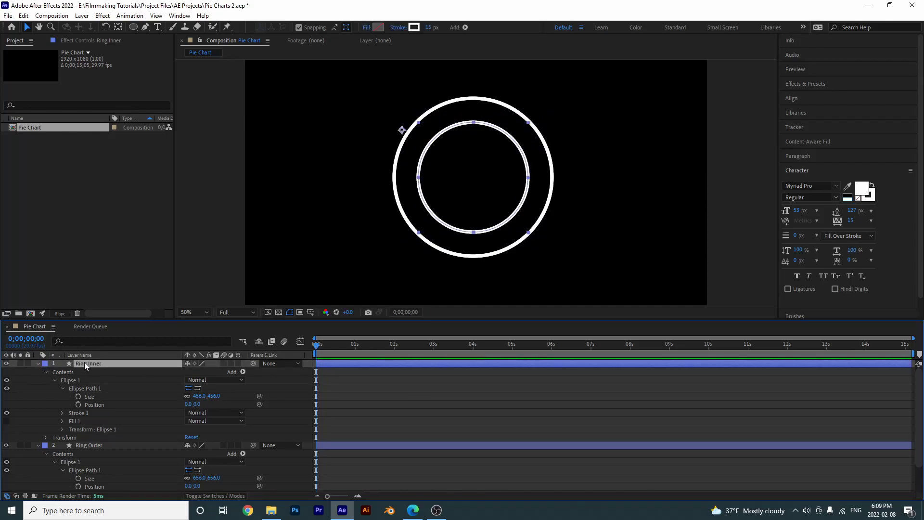
key("ctrl+d")
key("Return")
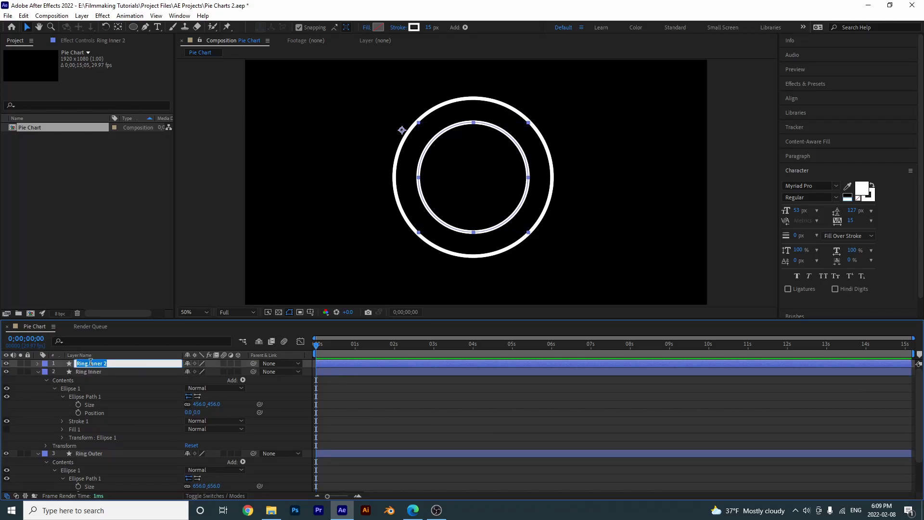
type("Pie")
left_click(122, 388)
Thicken the Pie layer's stroke to 87 px
left_click(80, 365)
left_click(81, 366)
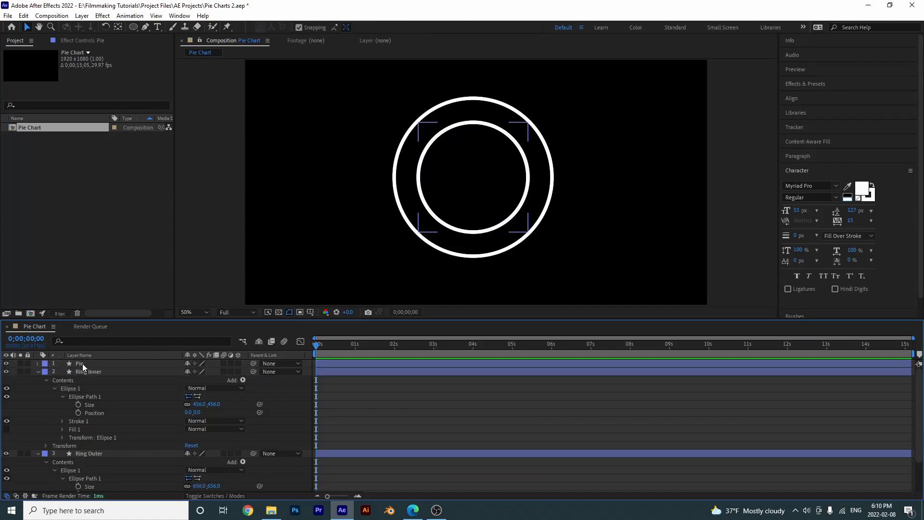
left_click(83, 367)
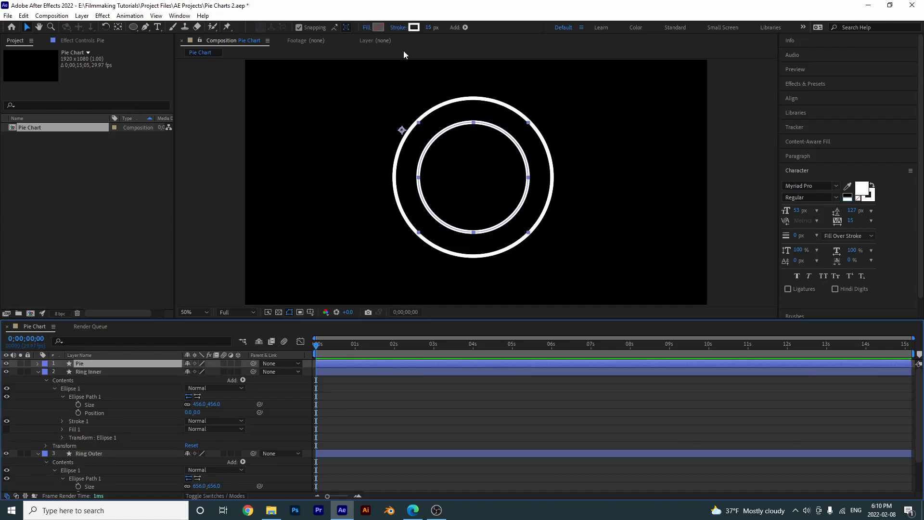
left_click_drag(429, 30, 436, 27)
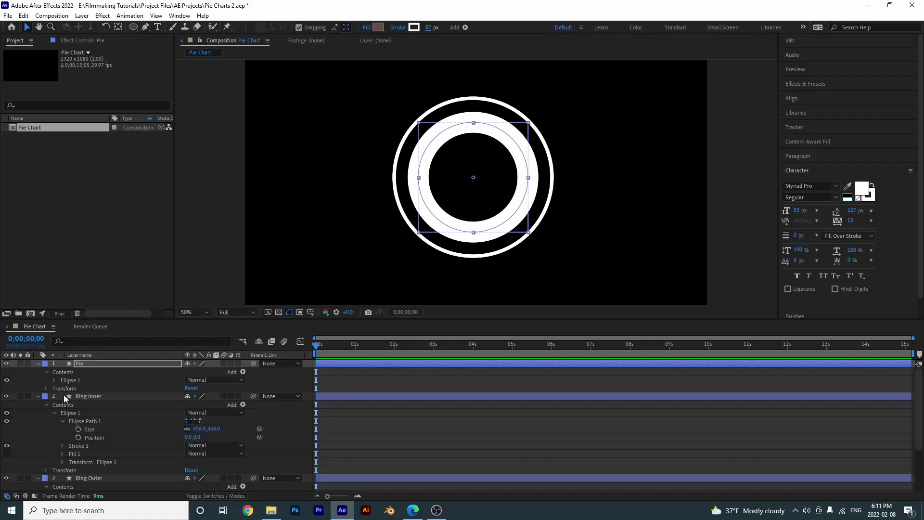
Enlarge the Pie layer's ellipse path to a size of 579 by 579 so it surrounds the inner ring
left_click(53, 380)
left_click(53, 380)
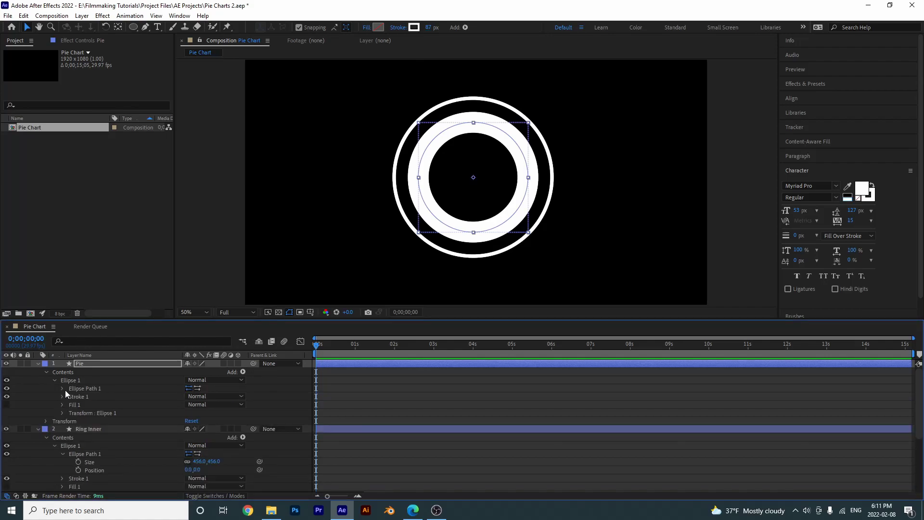
left_click(60, 391)
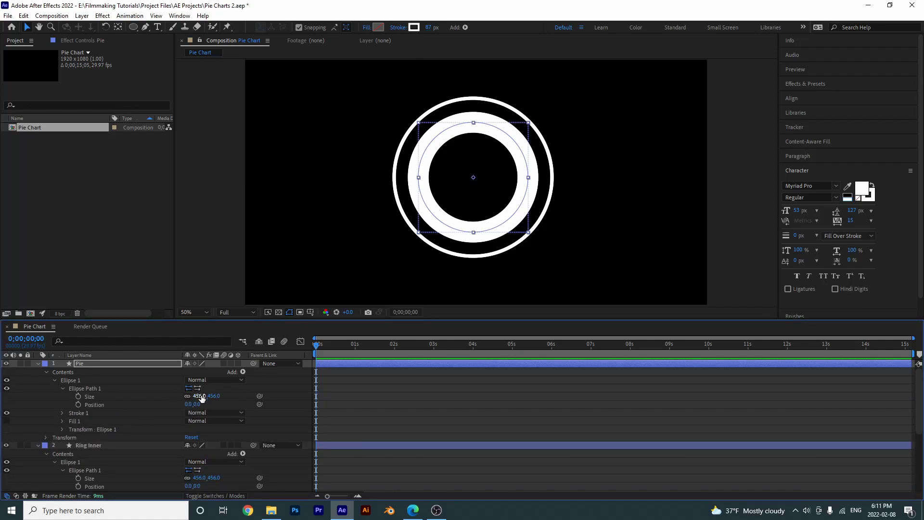
left_click_drag(200, 395, 255, 390)
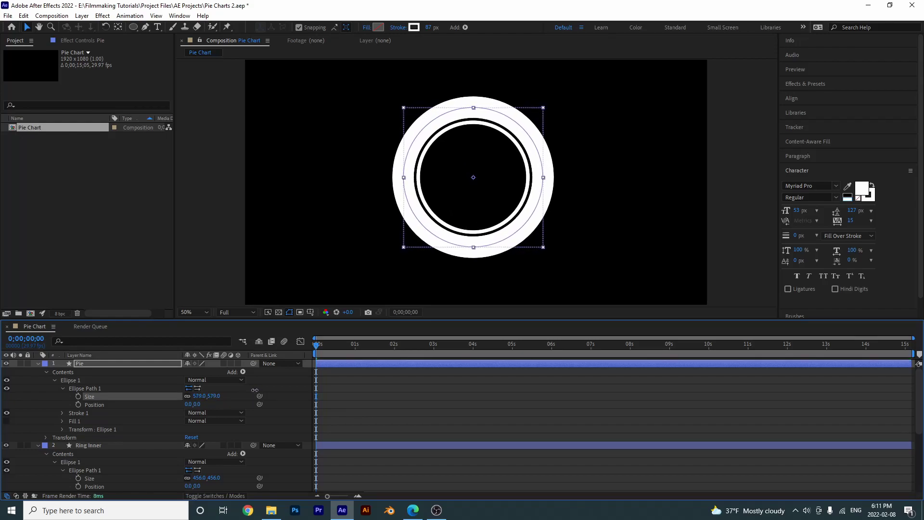
Enlarge Ring Outer's ellipse path to a size of 757 by 757 so it surrounds the pie ring
scroll(114, 395, "down", 5)
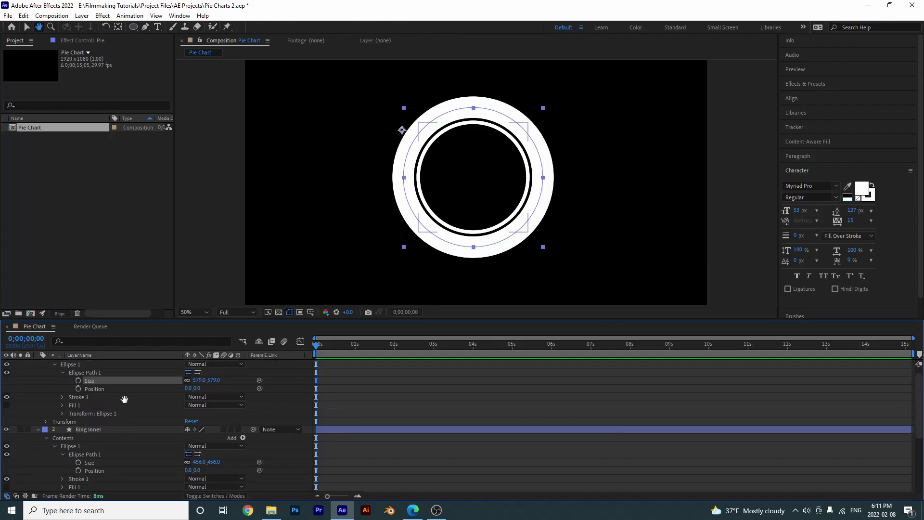
left_click(123, 436)
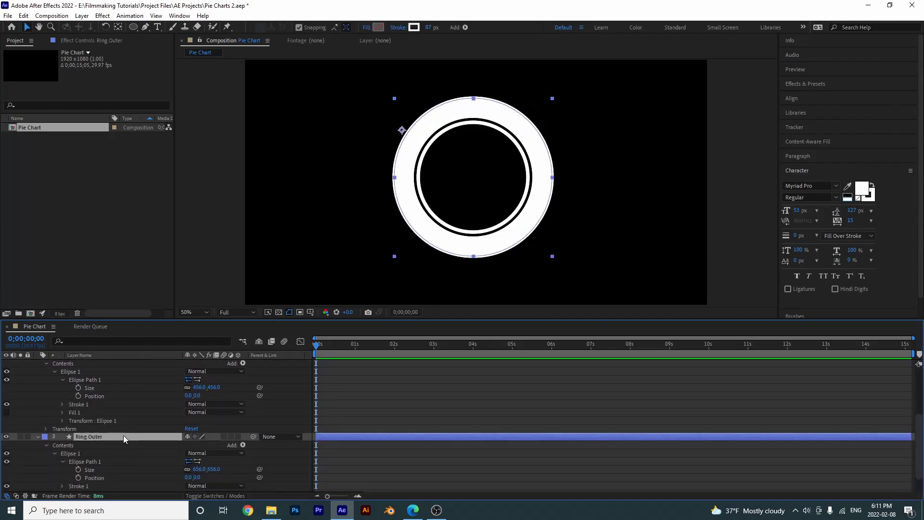
left_click_drag(197, 470, 244, 468)
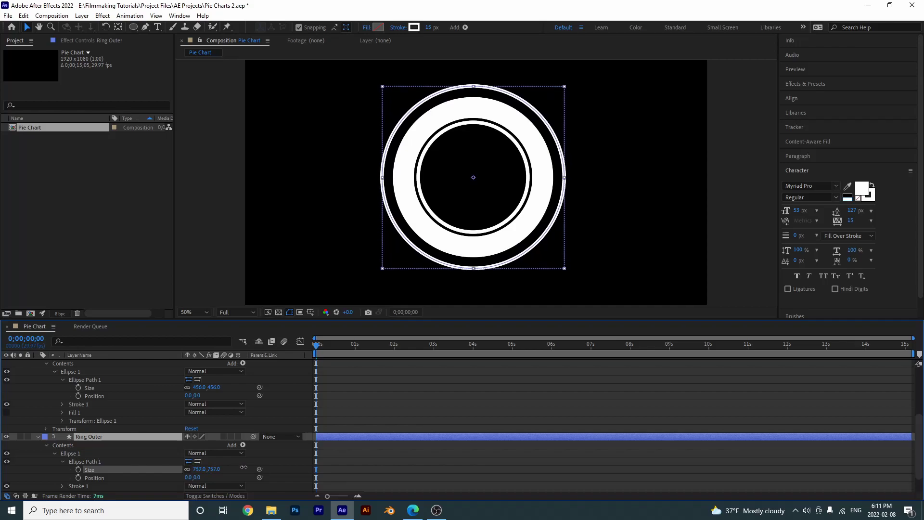
Enlarge the Pie layer's ellipse path to 616 by 616 and recolour its stroke red (FF3C3C)
scroll(169, 442, "up", 5)
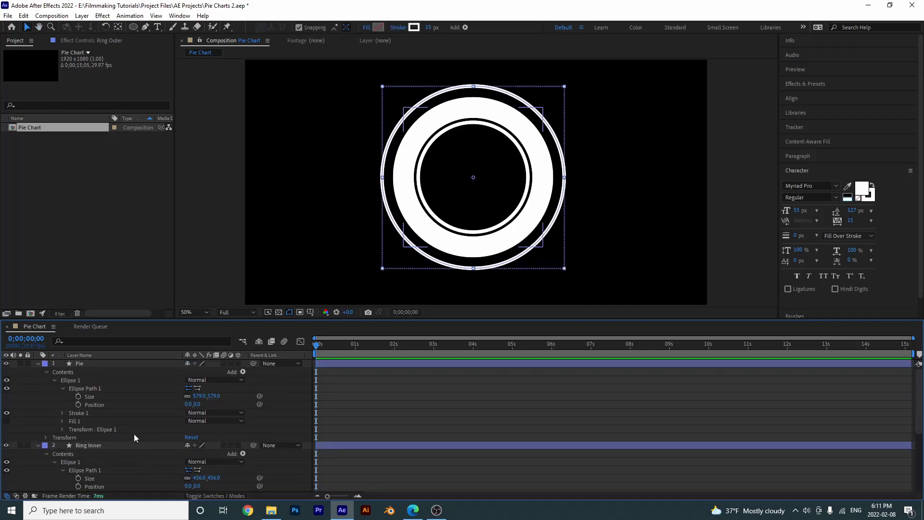
left_click_drag(198, 395, 212, 395)
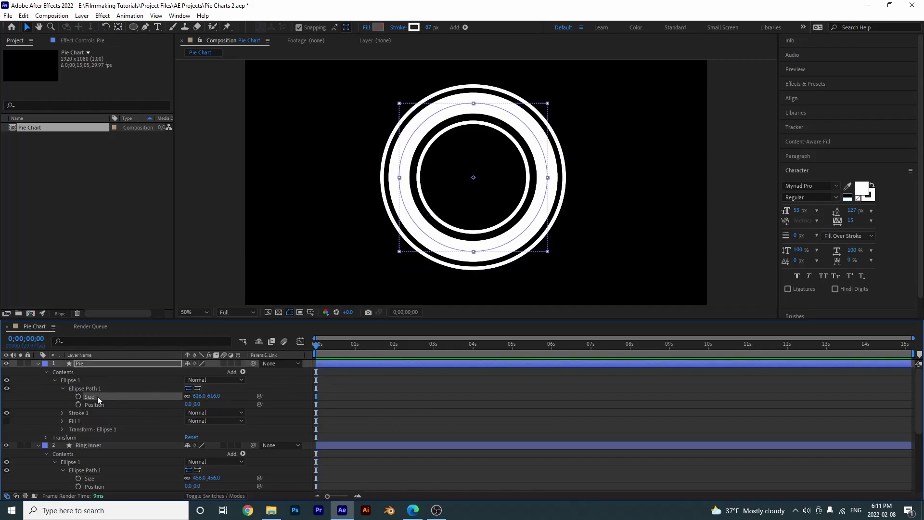
left_click(97, 365)
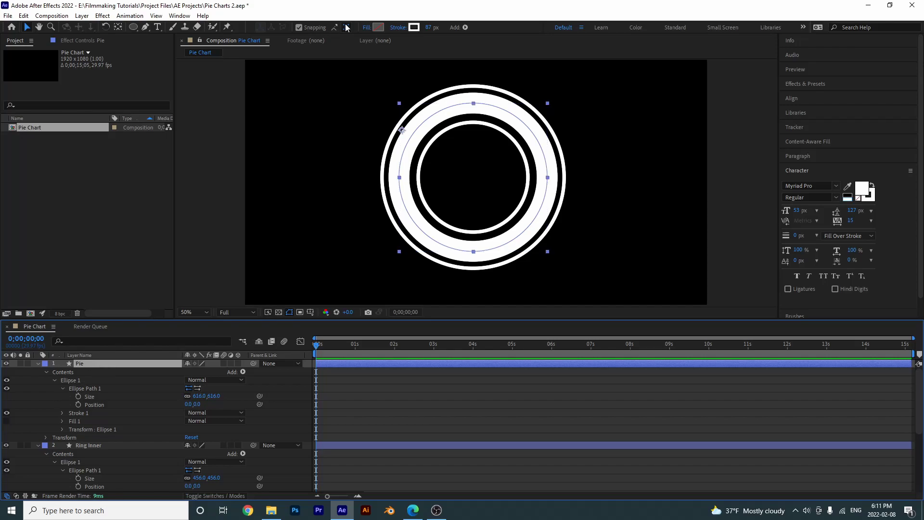
left_click(414, 27)
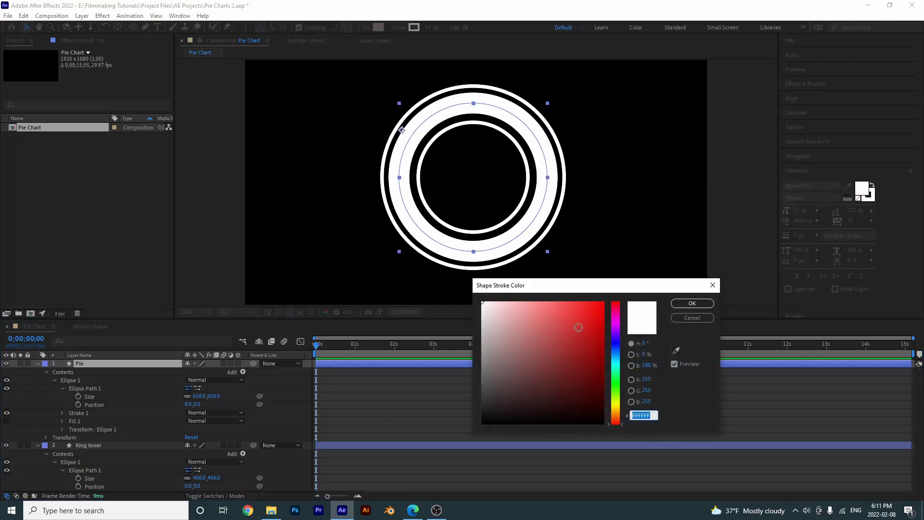
mouse_move(578, 324)
left_mouse_down()
mouse_move(560, 304)
mouse_move(575, 302)
left_mouse_up()
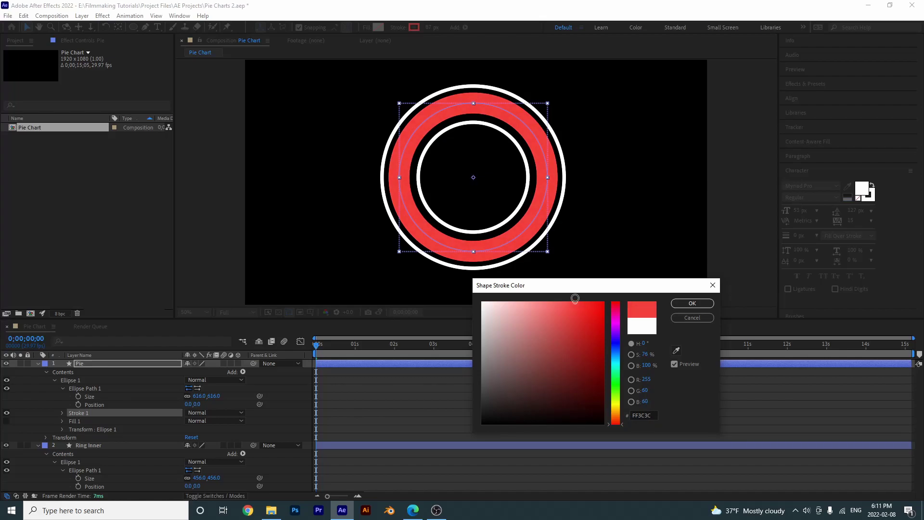
left_click(692, 303)
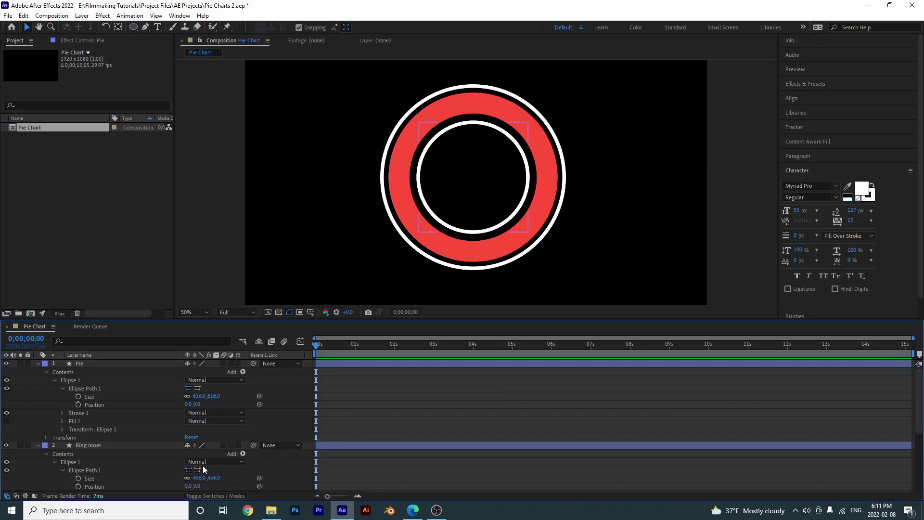
Duplicate the Pie layer and rename the original as Pie Background
left_click(89, 363)
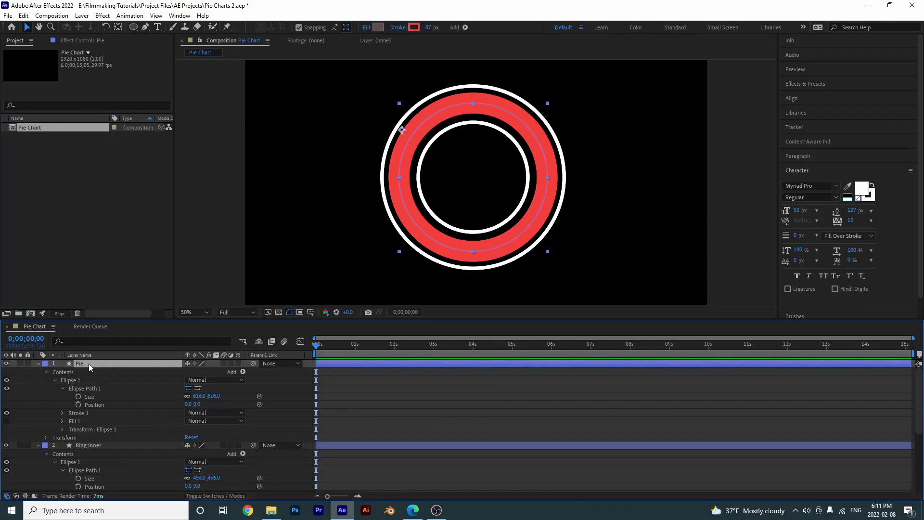
key("ctrl+d")
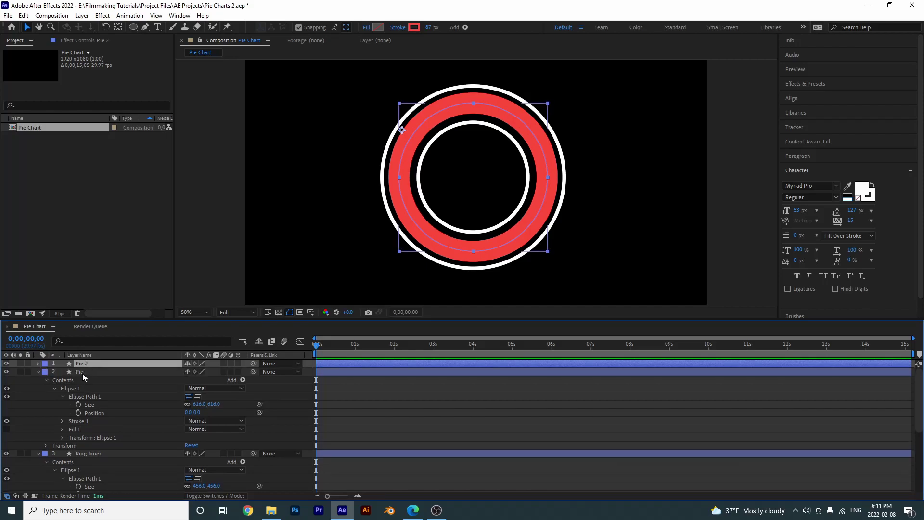
left_click(82, 373)
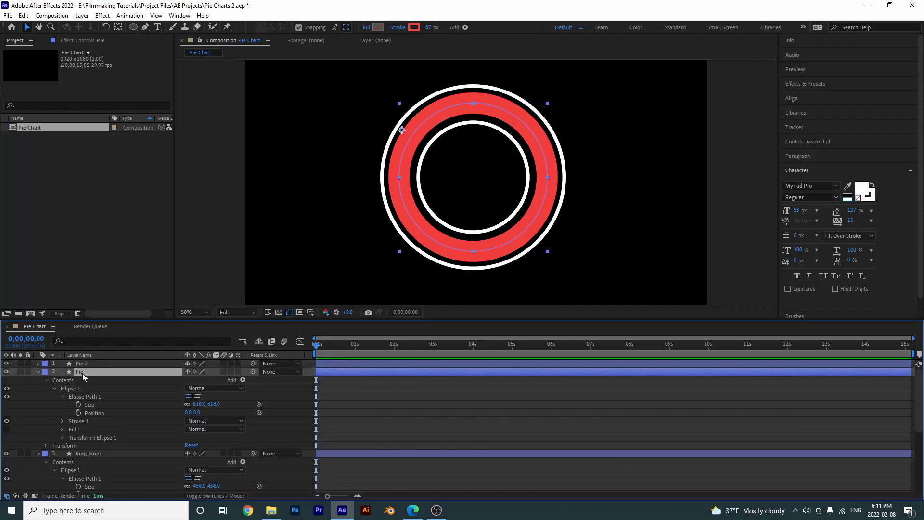
key("Return")
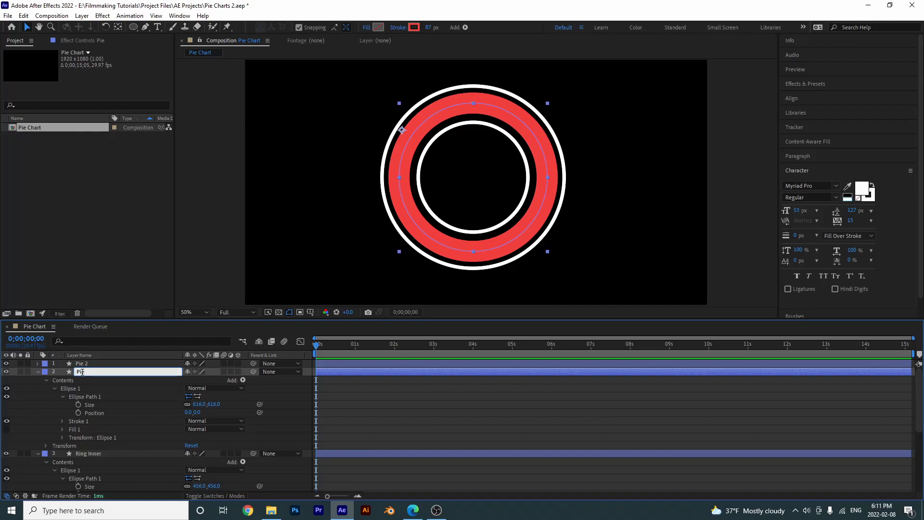
type("Background")
key("Return")
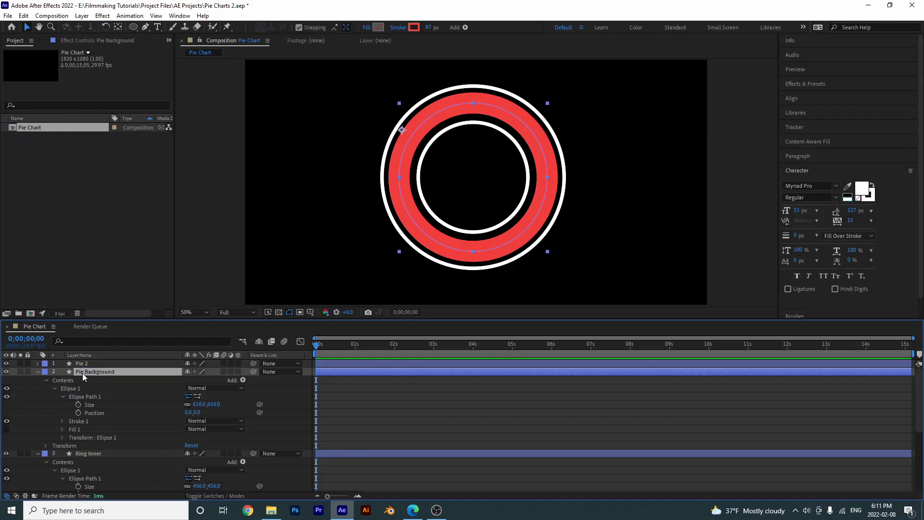
Rename the duplicated layer above Pie Background as Pie
left_click(86, 365)
key("Return")
type("Pie")
key("Return")
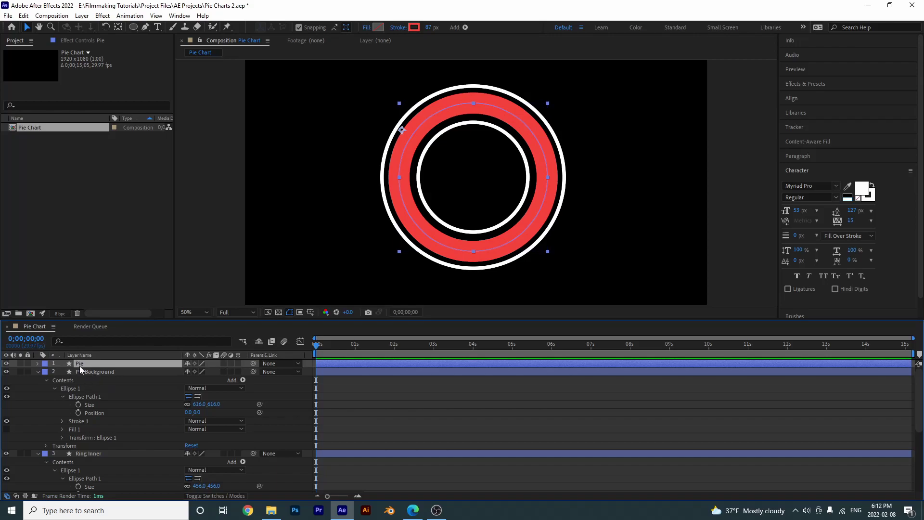
Change the Pie layer's stroke colour to a medium blue
left_click(414, 27)
left_click(617, 357)
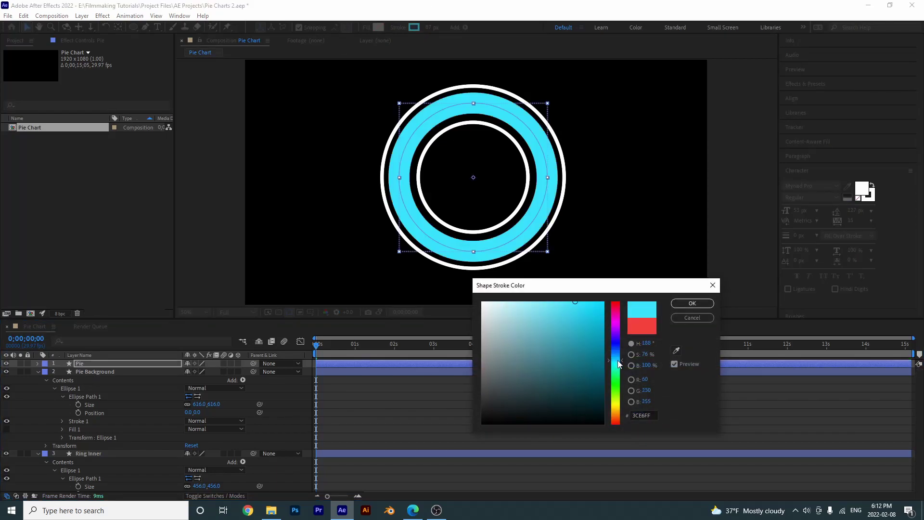
left_click(614, 353)
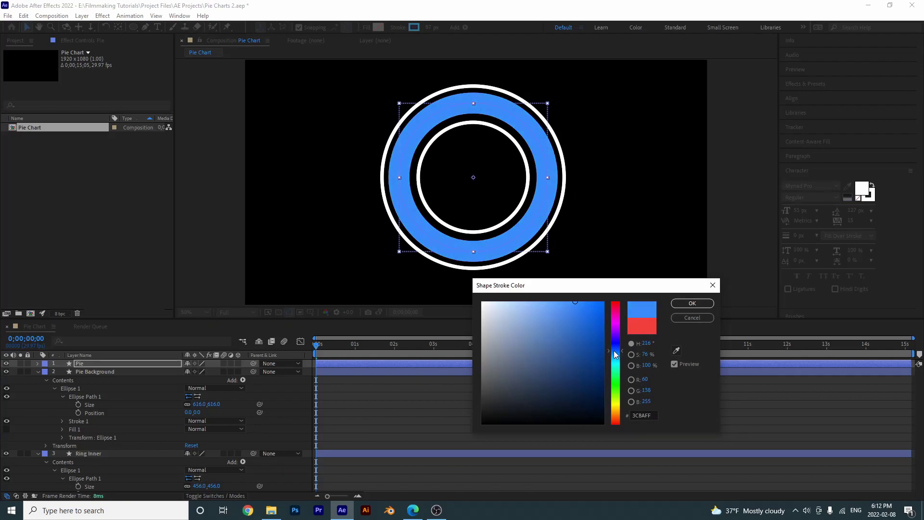
left_click(615, 352)
left_click(614, 353)
left_click(692, 303)
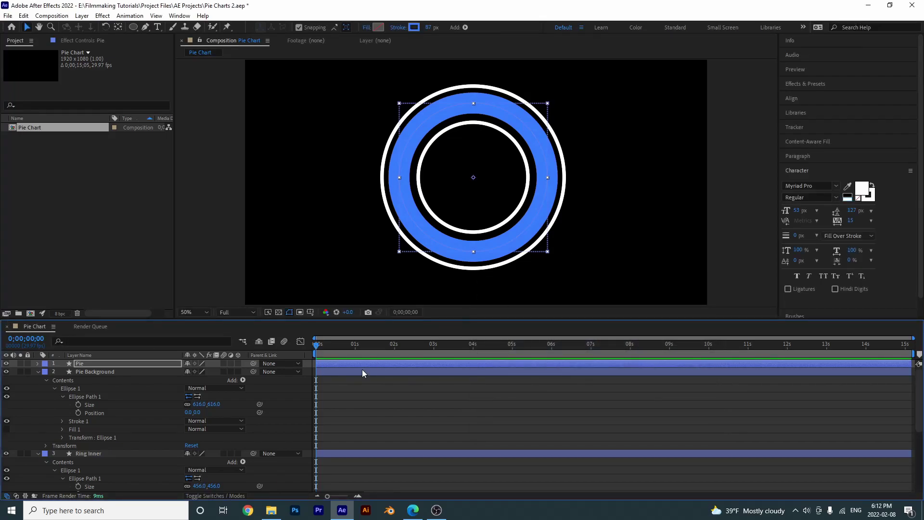
Hide the Pie layer and collapse the properties of all layers
left_click(6, 363)
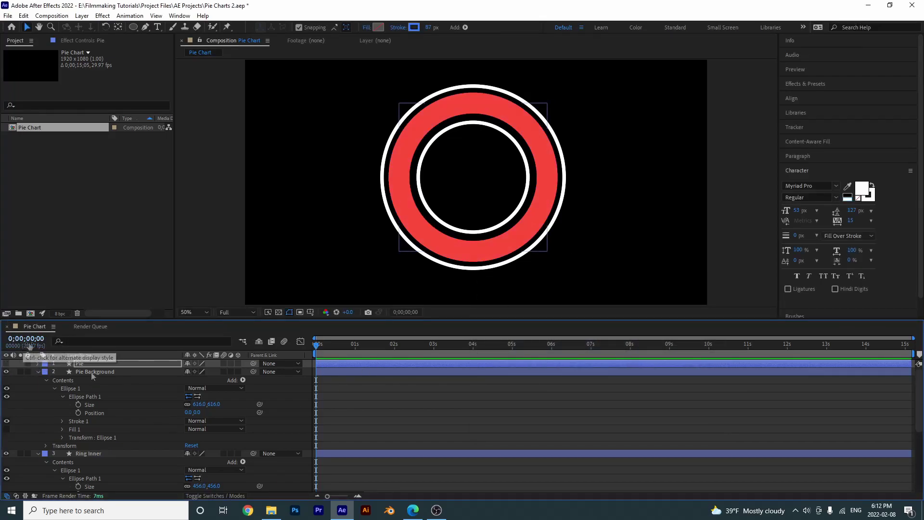
left_click(335, 248)
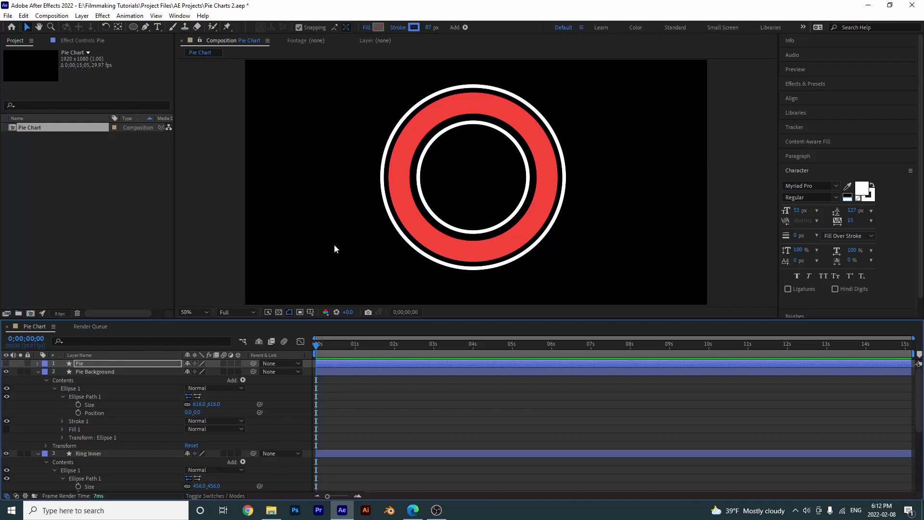
left_click(102, 372)
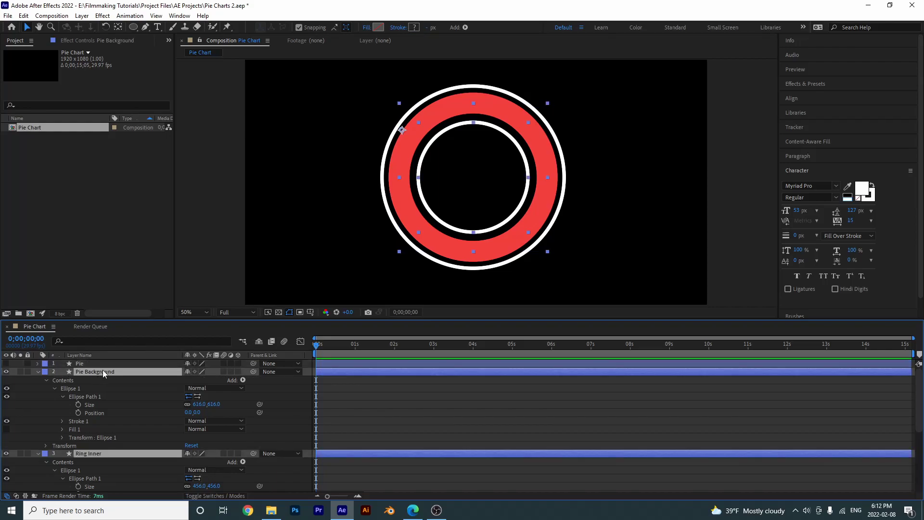
key("ctrl+a")
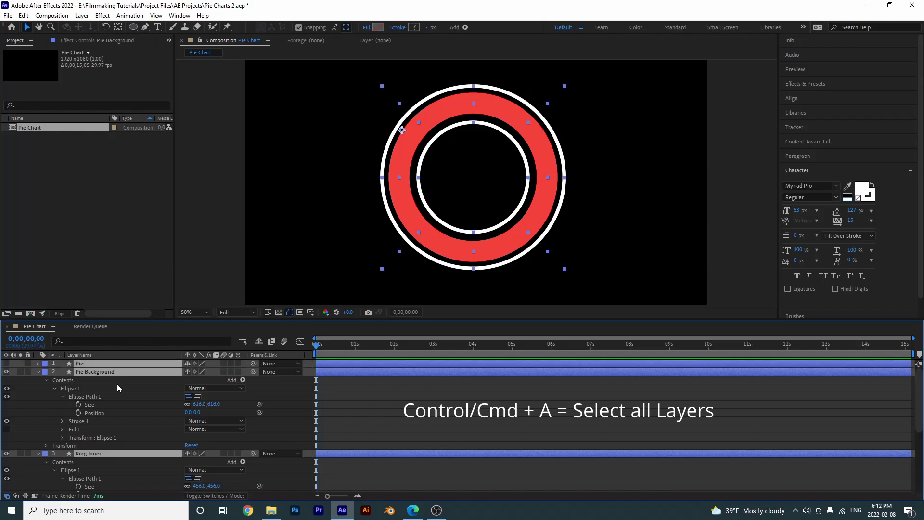
key("l")
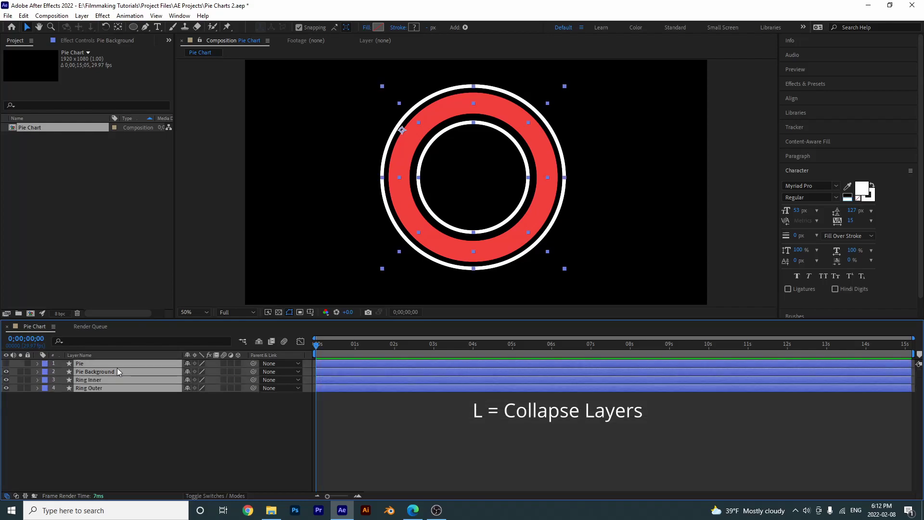
left_click(108, 418)
Reveal the scale of Pie Background, Ring Inner and Ring Outer and centre their anchor points on the rings
left_click_drag(88, 410, 81, 374)
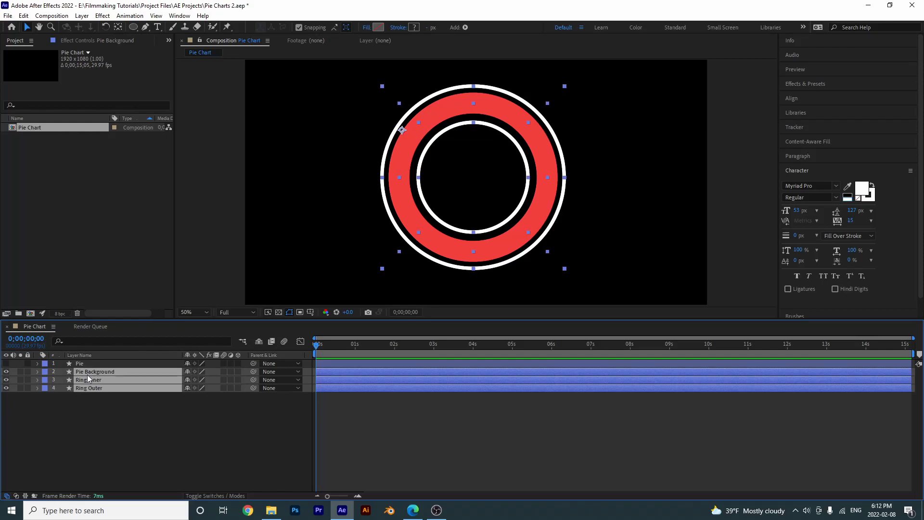
key("s")
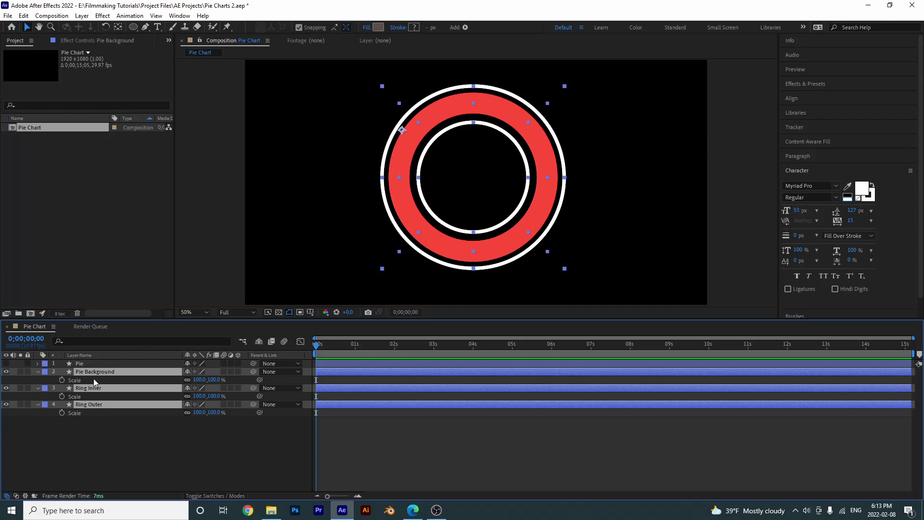
key("ctrl+alt+Home")
Keyframe the scale of Pie Background, Ring Inner and Ring Outer from 0% at 0;00;00;00 to 100% at 0;00;00;20
key("space")
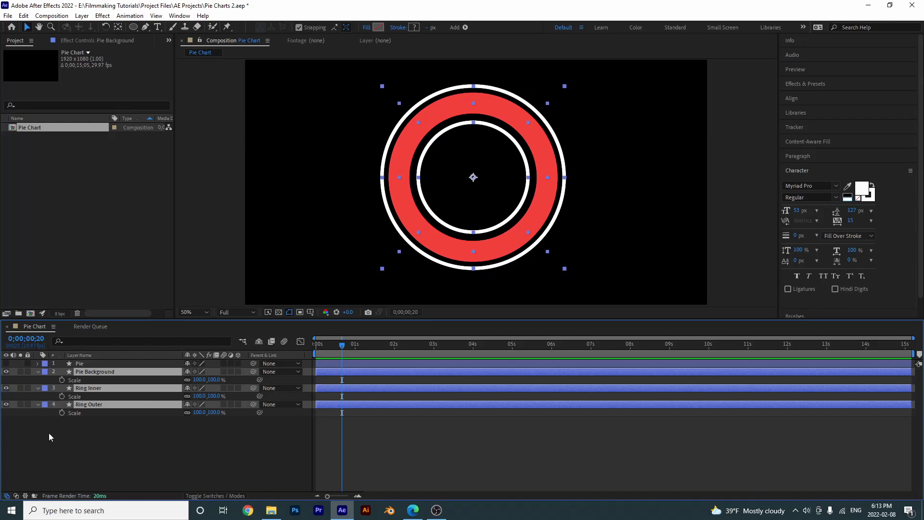
left_click(62, 396)
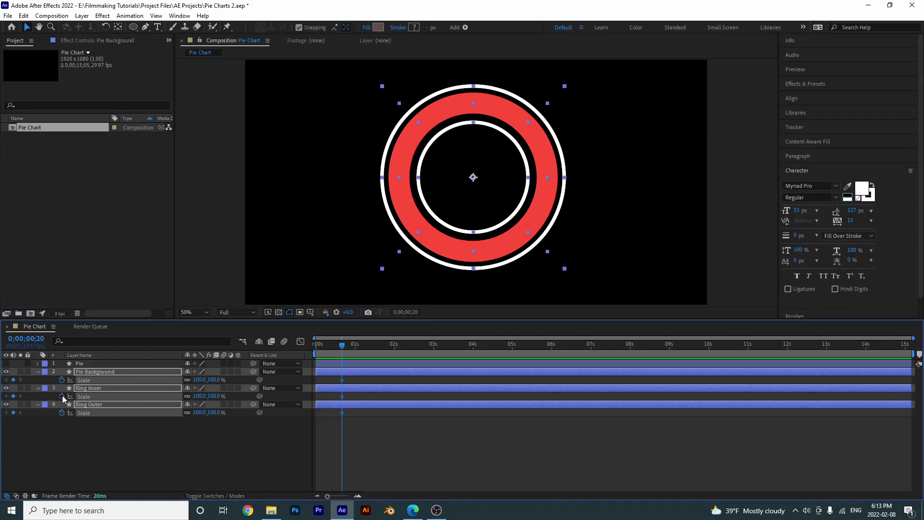
left_click_drag(340, 350, 316, 350)
left_click(199, 395)
type("0")
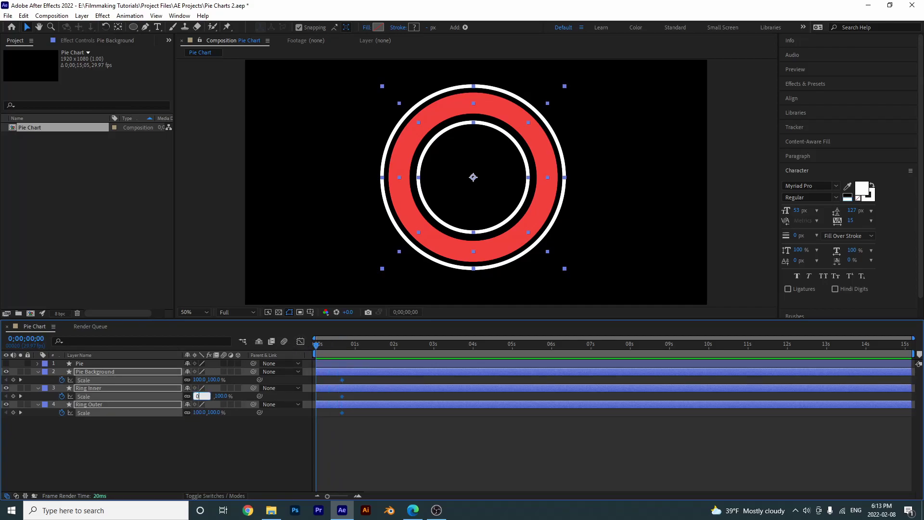
key("Return")
Apply Easy Ease to the scale keyframes of the three layers and preview the animation
left_click_drag(380, 453, 316, 383)
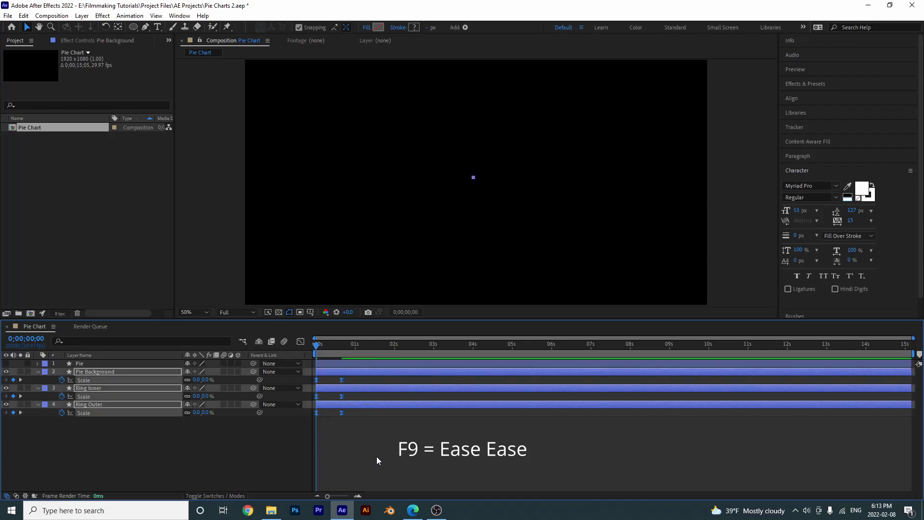
key("F9")
key("space")
key("space")
Make the blue Pie layer visible again, add Trim Paths to it and expand the Trim Paths properties
left_click(343, 346)
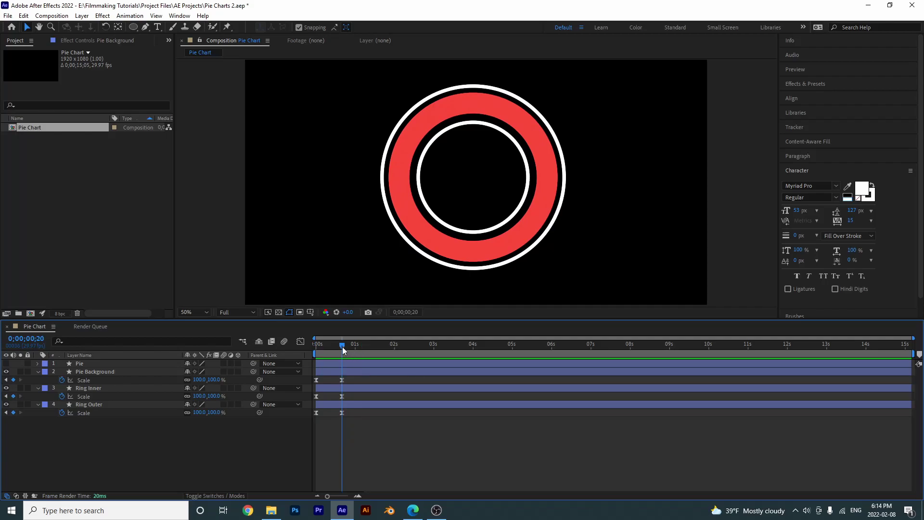
left_click(80, 363)
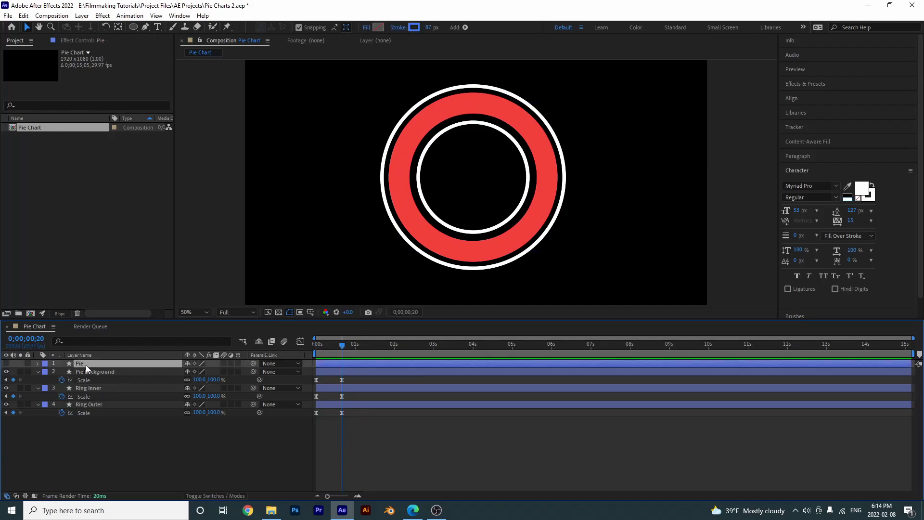
left_click(6, 364)
left_click(38, 364)
left_click(243, 371)
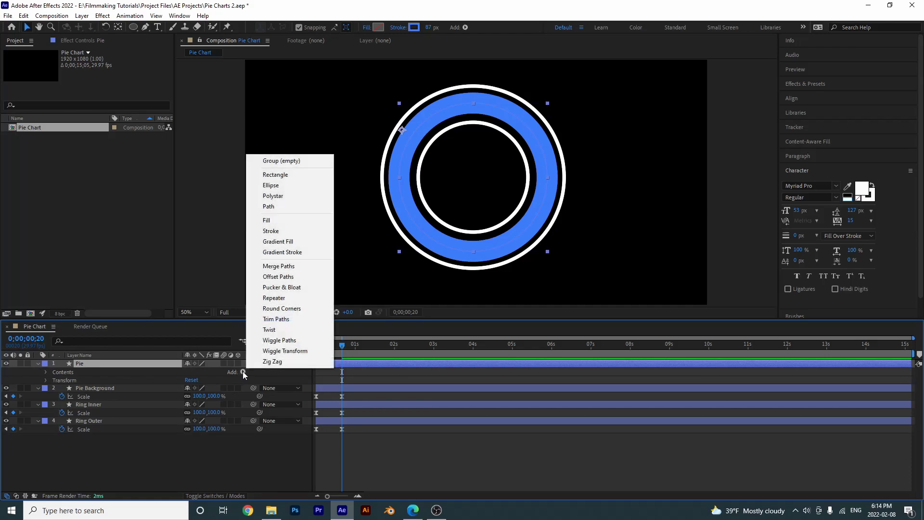
left_click(276, 319)
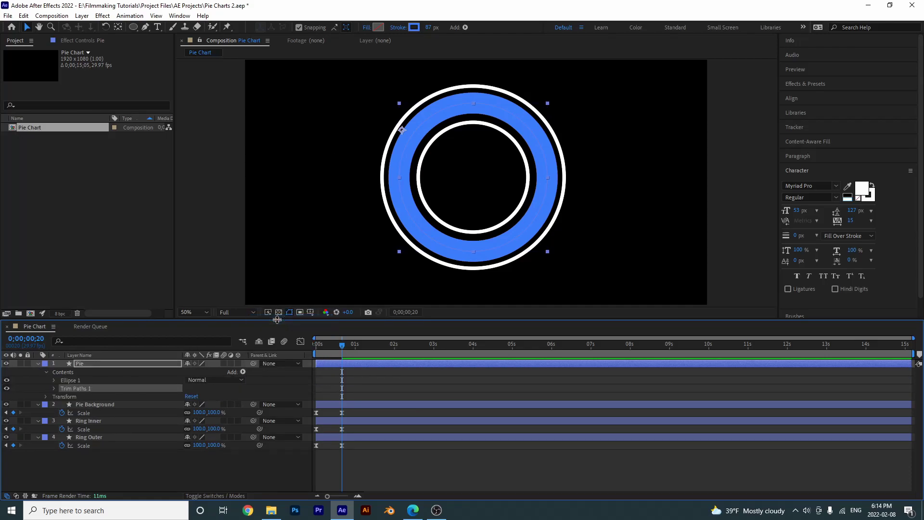
left_click(53, 388)
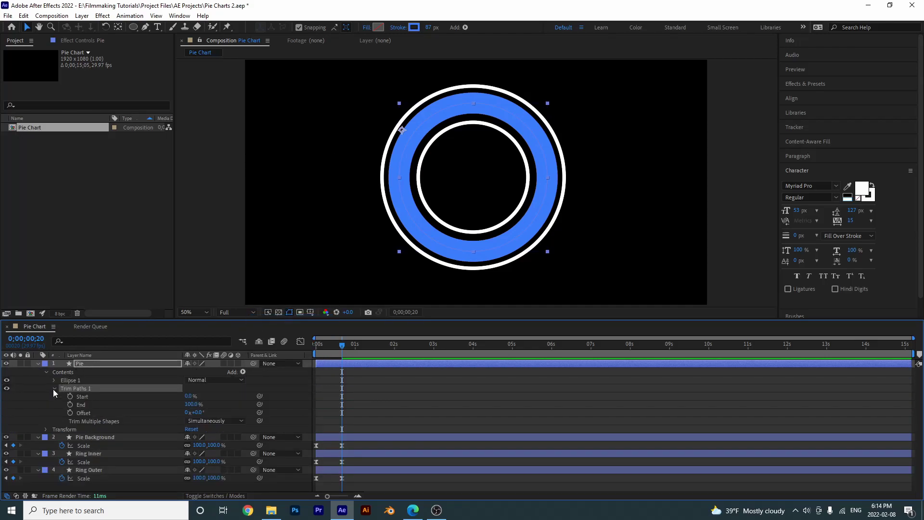
Keyframe the Pie layer's Trim Paths End from 0% at 0;00;00;00 to 75% at 0;00;00;20
left_click(340, 345)
left_click_drag(320, 347, 305, 354)
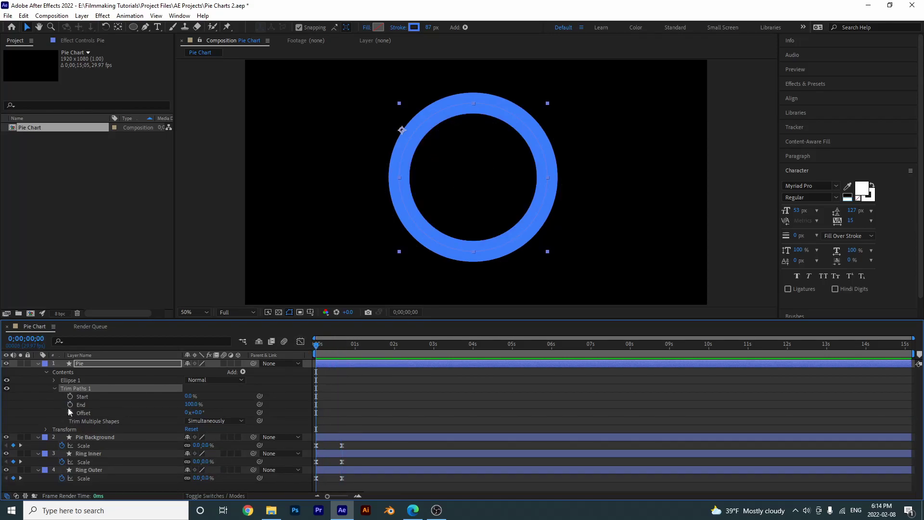
left_click_drag(187, 404, 115, 404)
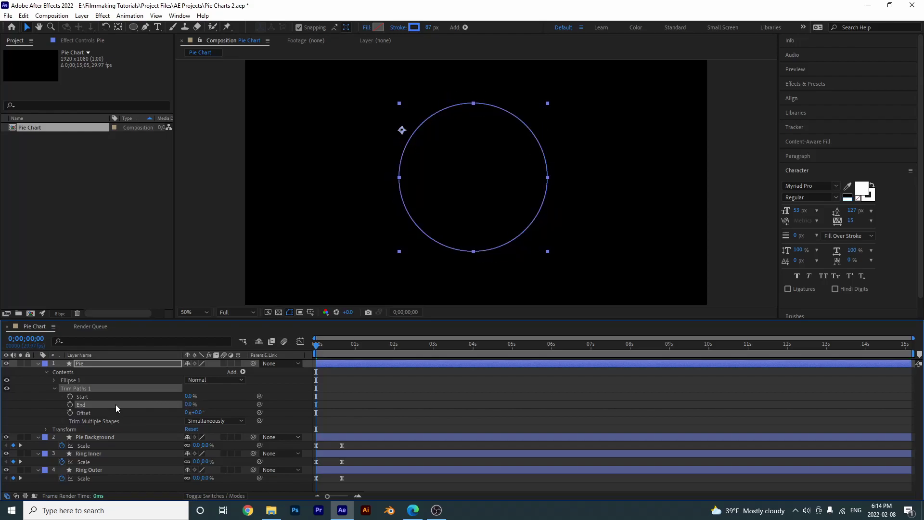
left_click(70, 404)
left_click_drag(330, 346, 341, 346)
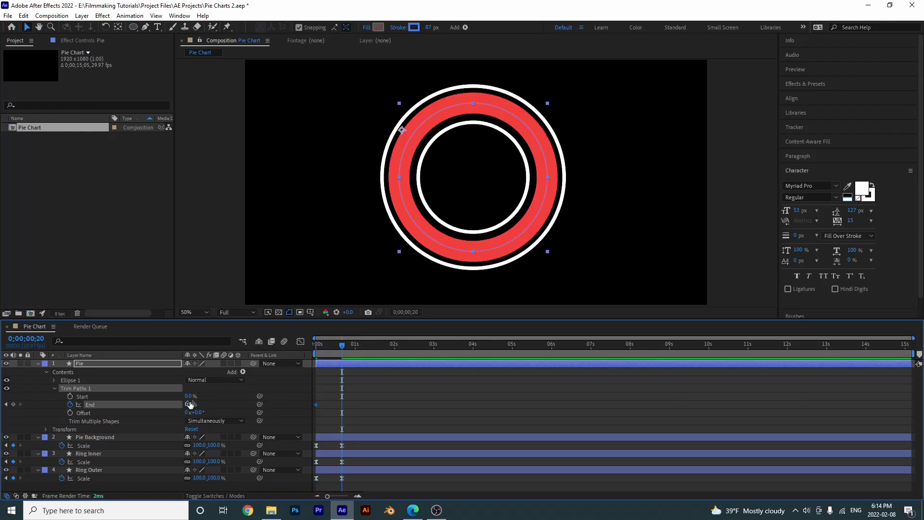
type("75")
Apply Easy Ease to the Pie layer's Trim Paths End keyframes
left_click_drag(366, 417, 289, 401)
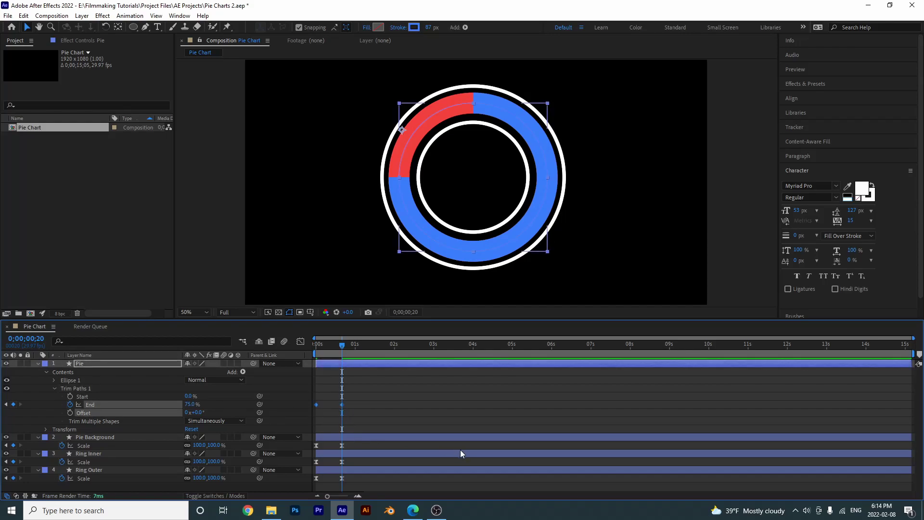
key("F9")
left_click(406, 410)
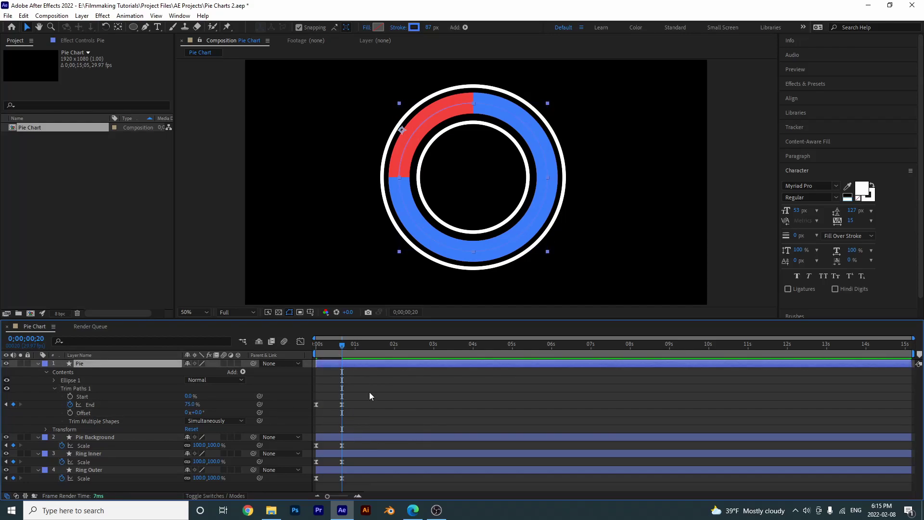
Shift the Pie layer so it starts at 0;00;00;20 and preview the animation
mouse_move(345, 345)
left_mouse_down()
mouse_move(331, 346)
mouse_move(343, 346)
left_mouse_up()
left_click(322, 466)
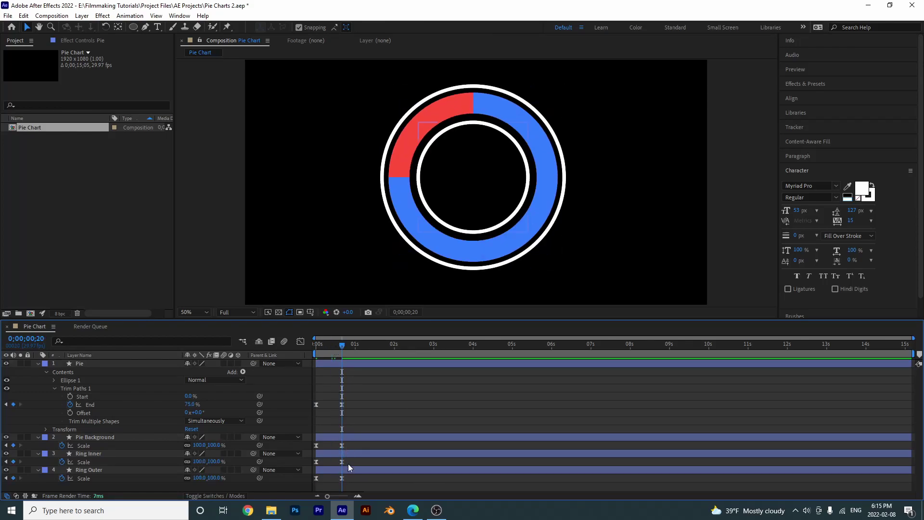
left_click(328, 364)
key("bracketleft")
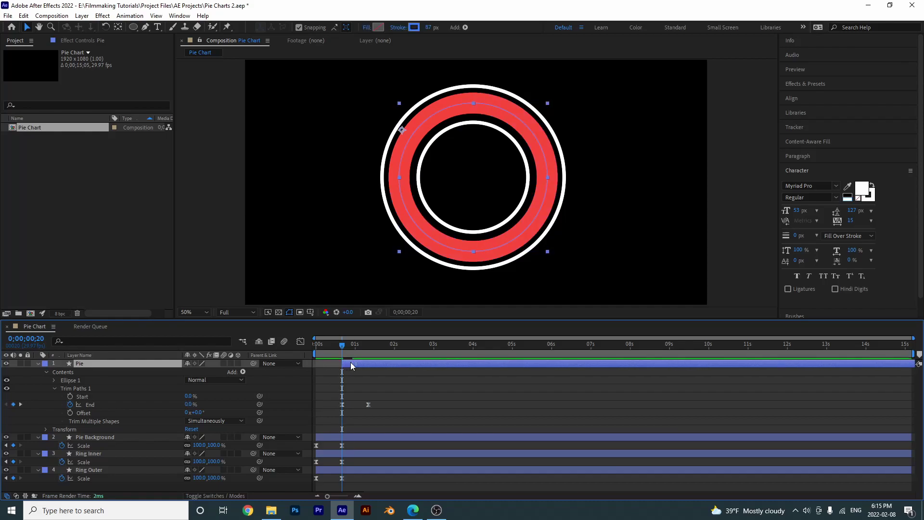
left_click(446, 402)
key("space")
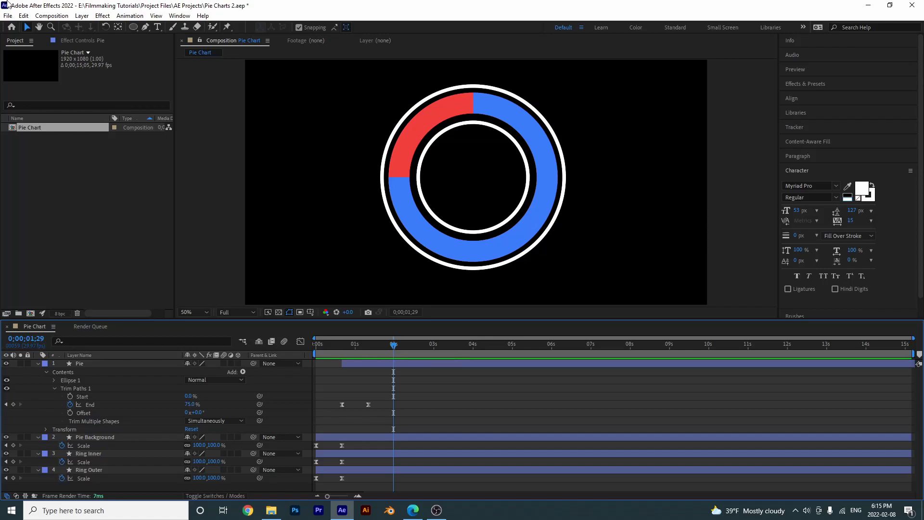
Add a text layer reading 00 in the empty area beside the ring and set its font size to 119 px
left_click(158, 28)
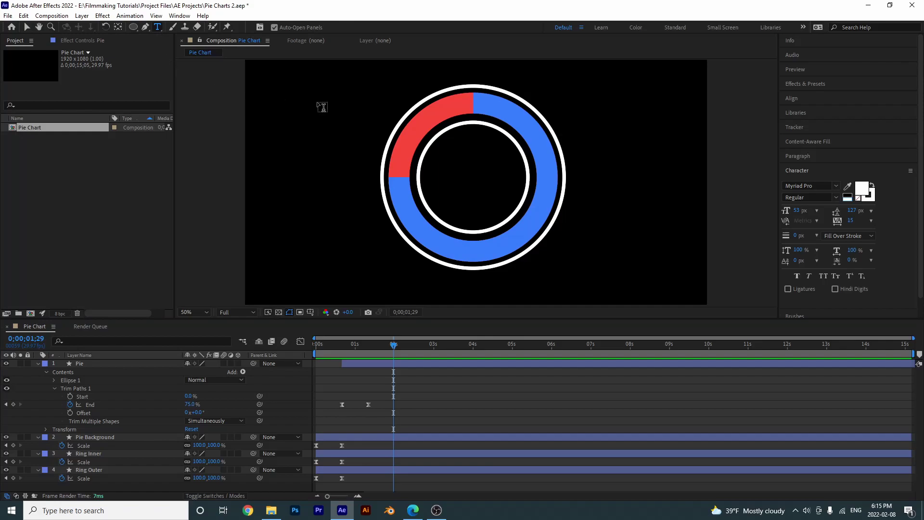
left_click(318, 152)
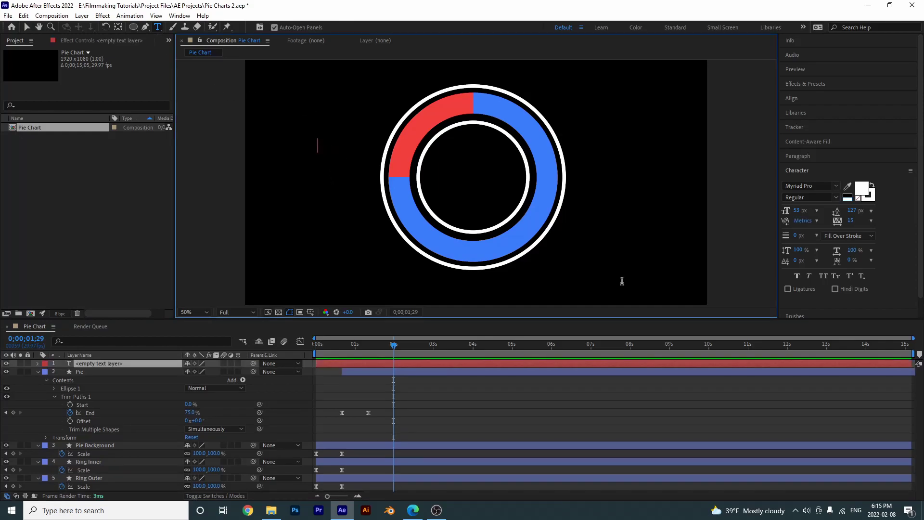
type("00")
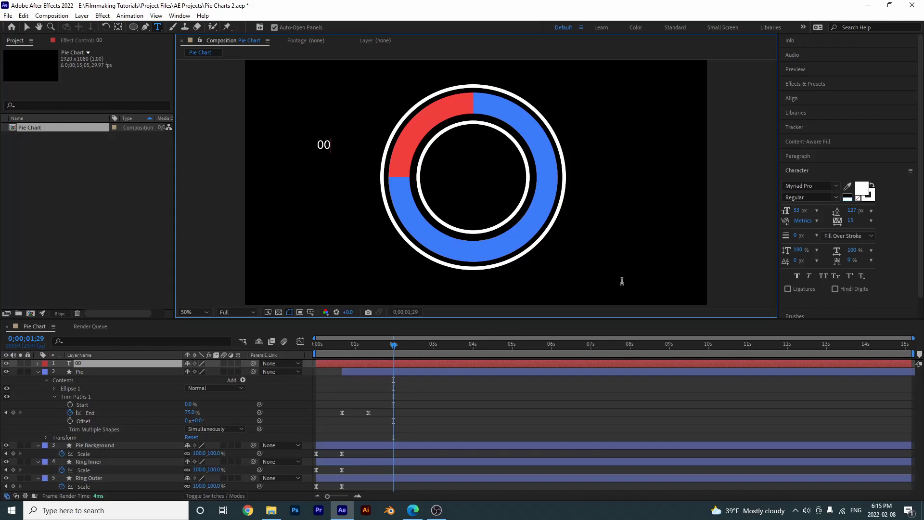
double_click(353, 153)
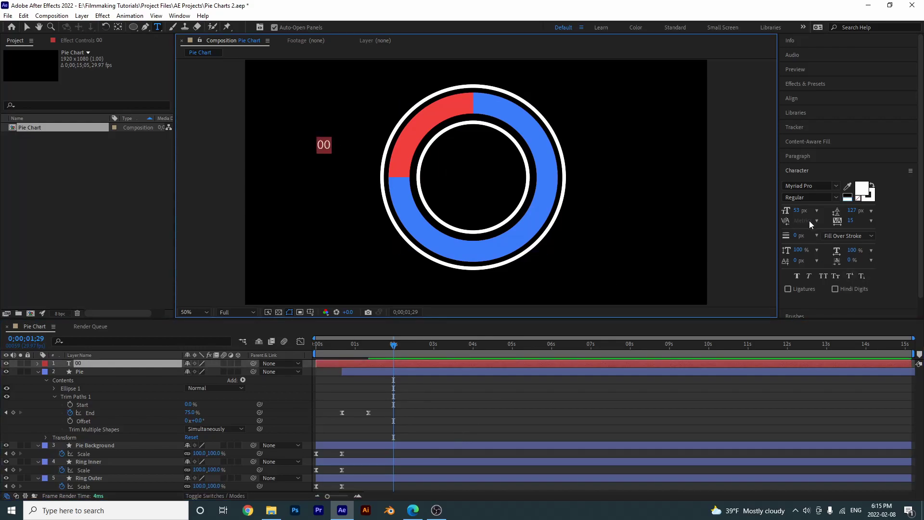
left_click_drag(797, 210, 829, 210)
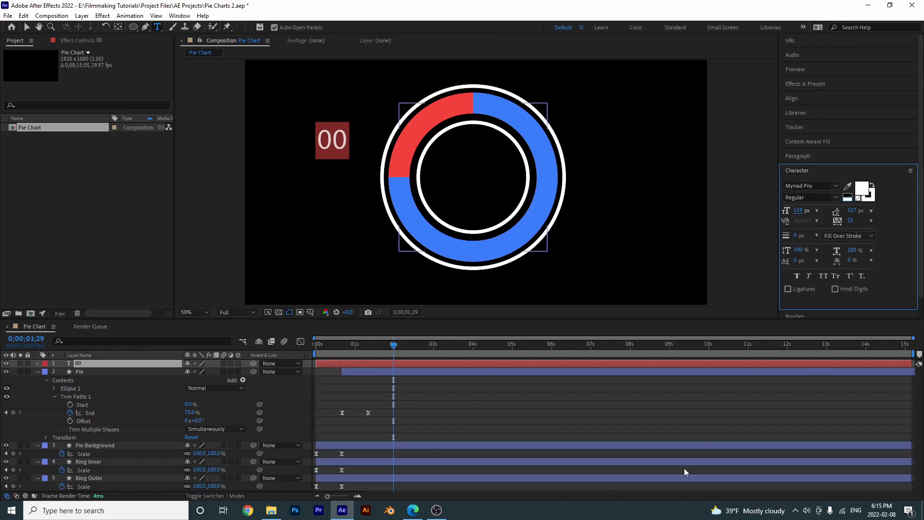
left_click(528, 419)
key("v")
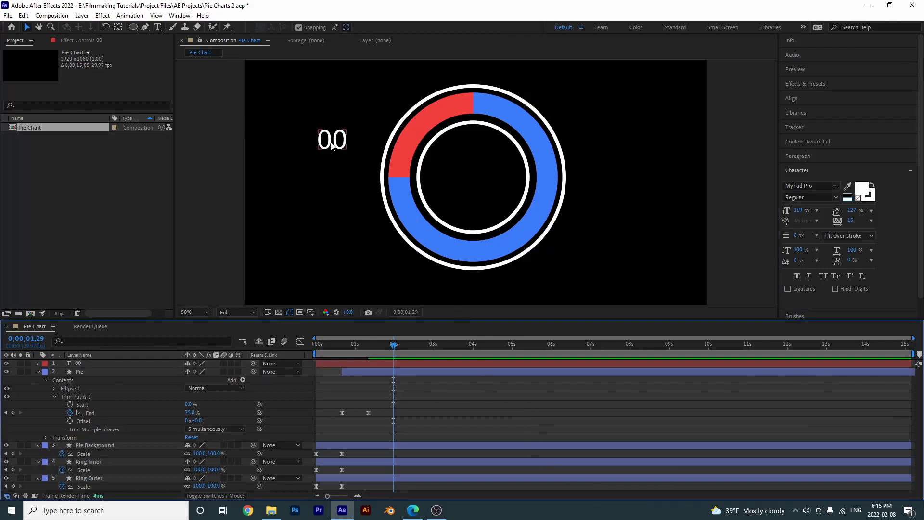
Center the anchor point of the 00 text and move the text to the middle of the ring
left_click(331, 146)
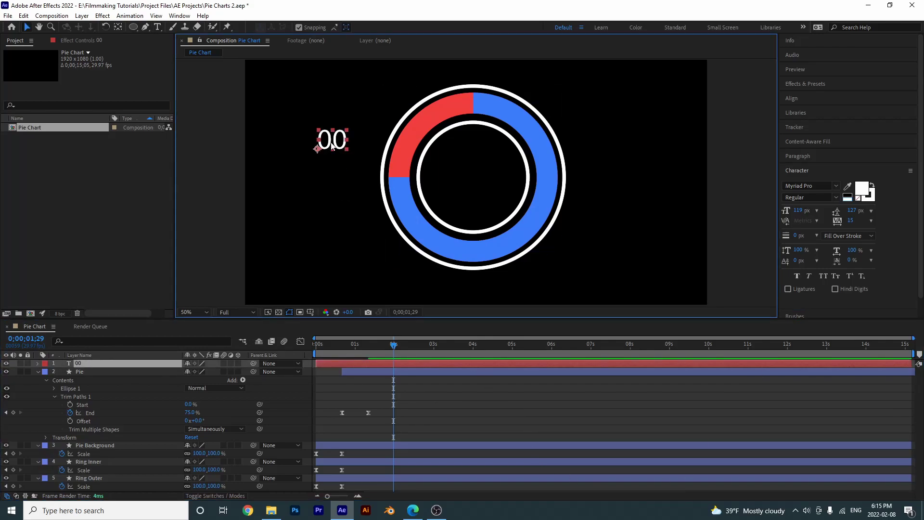
key("ctrl+alt+Home")
left_click_drag(332, 145, 472, 178)
Enlarge the 00 text to 175 px, realign it to the ring's center and center its anchor point again
double_click(472, 178)
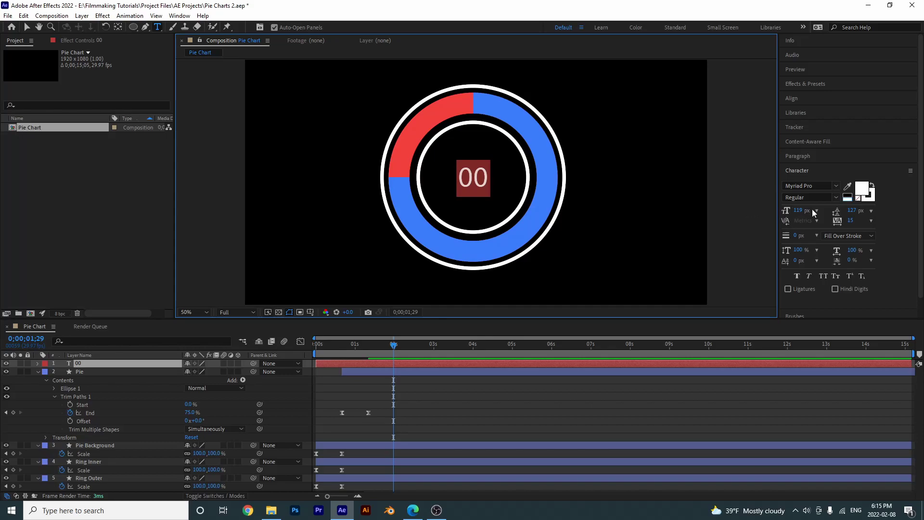
left_click_drag(799, 212, 831, 212)
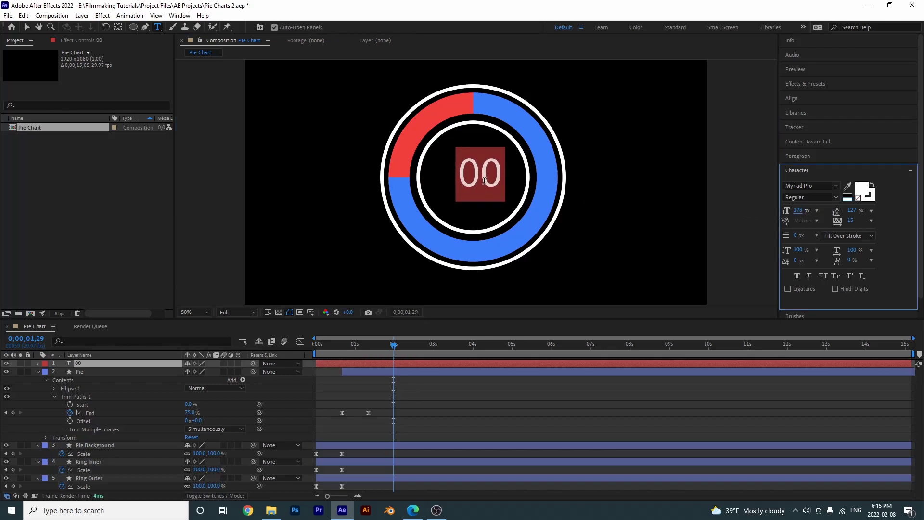
key("KP_Enter")
key("v")
left_click(478, 183)
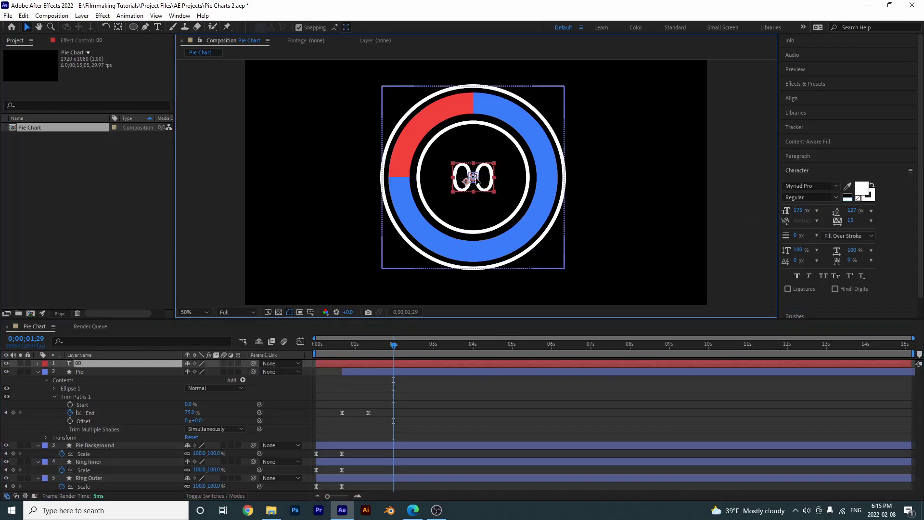
key("ctrl+alt+Home")
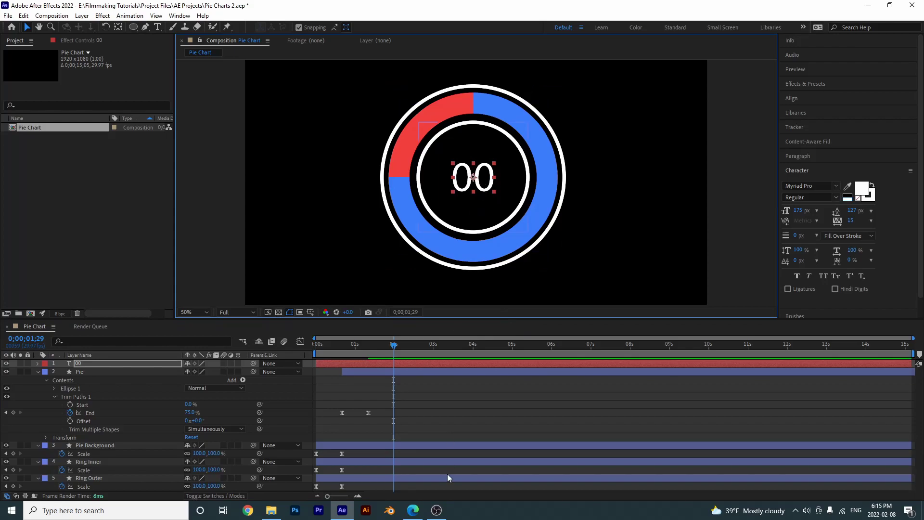
left_click(317, 404)
Duplicate the 00 text layer and rename the copy Percentage
left_click(78, 364)
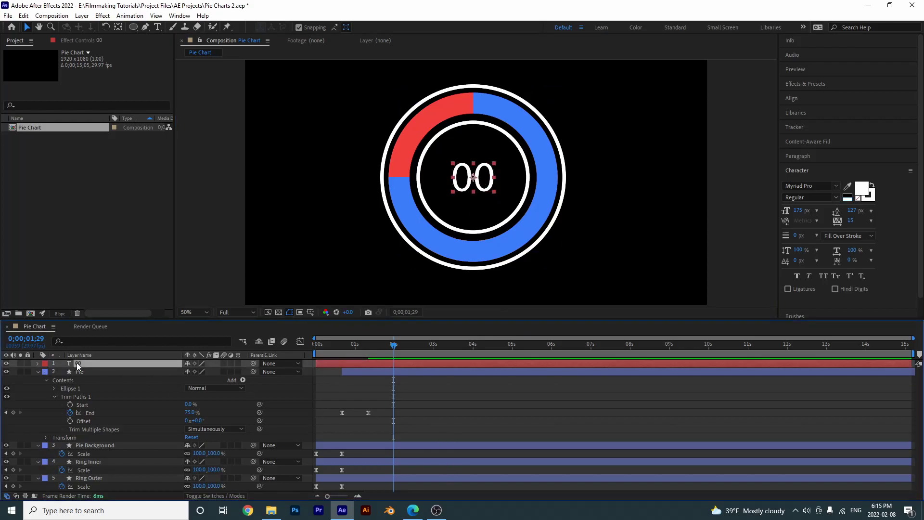
key("ctrl+d")
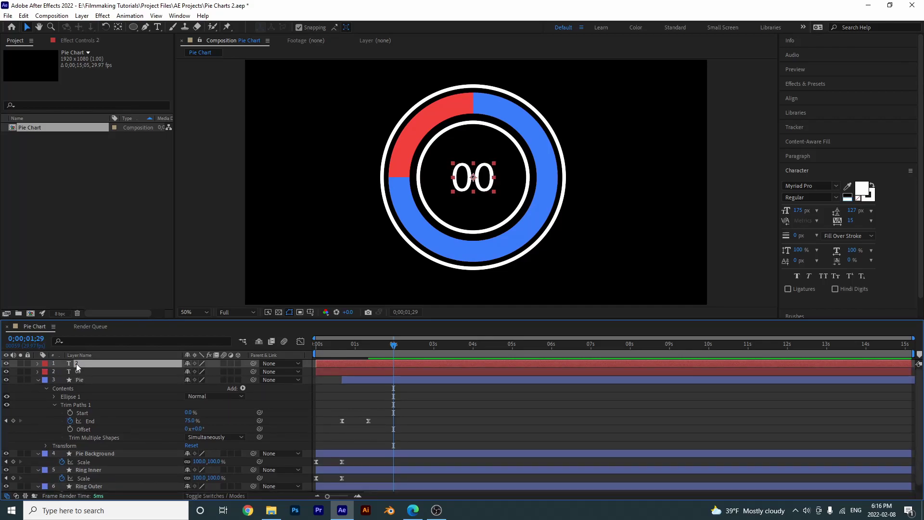
key("Return")
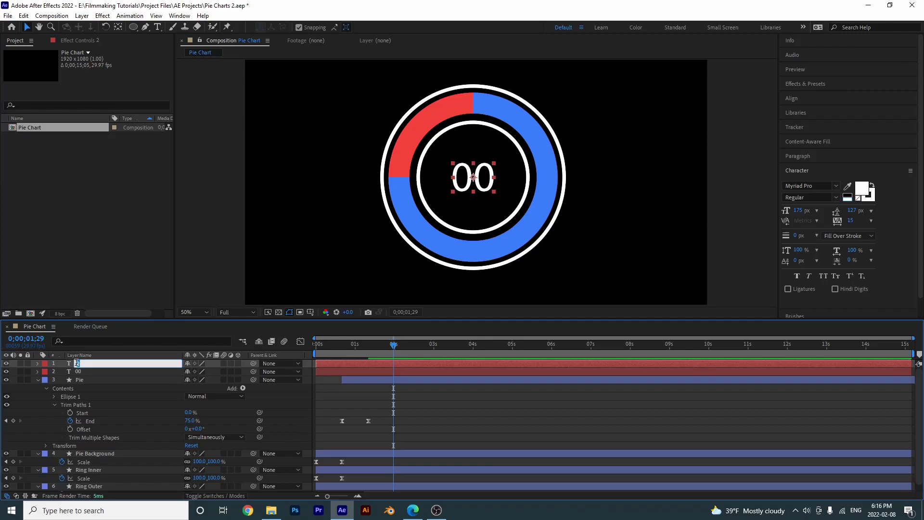
type("Percentage")
key("Return")
Move the Percentage text below the 00, replace its text with % and set its font size to 65 px
left_click_drag(476, 186, 474, 202)
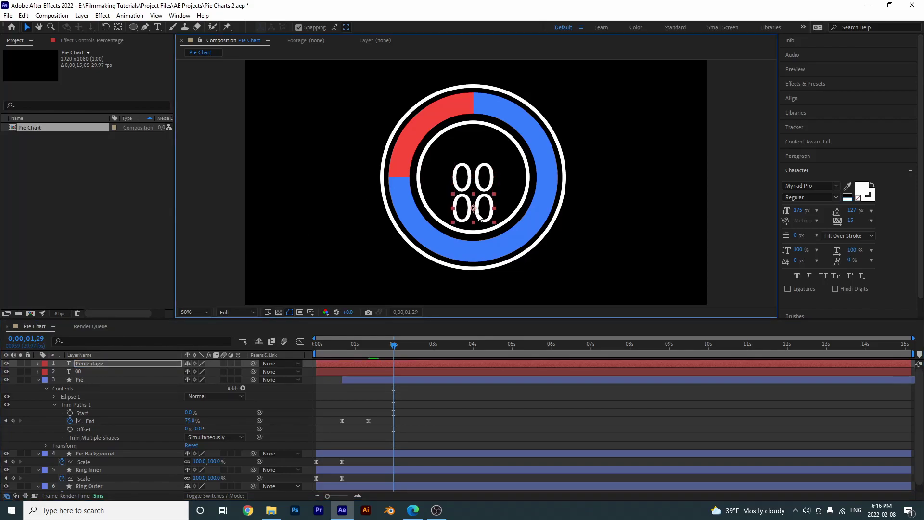
double_click(478, 213)
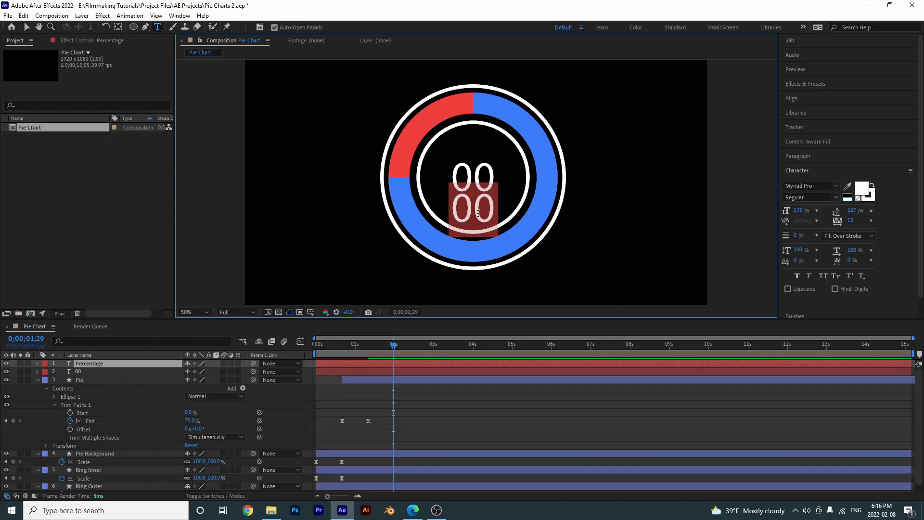
type("%")
key("ctrl+a")
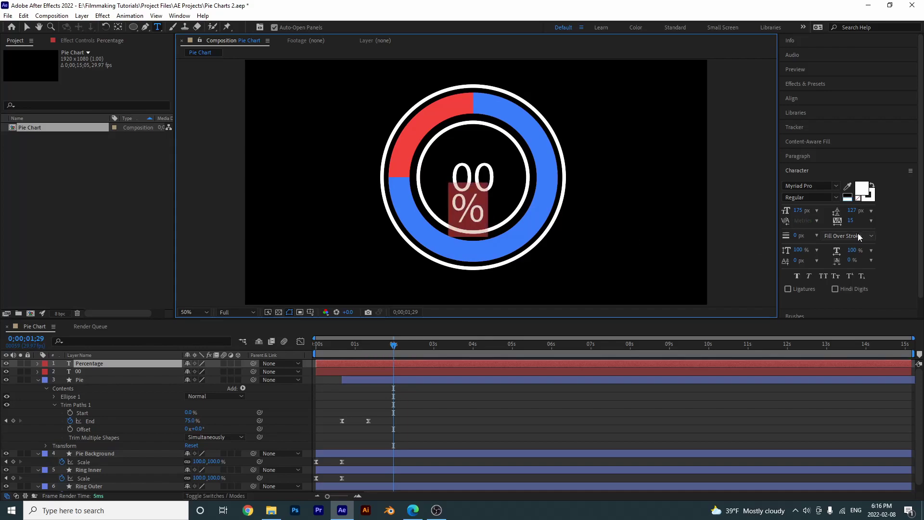
left_click_drag(797, 211, 755, 218)
left_click(461, 415)
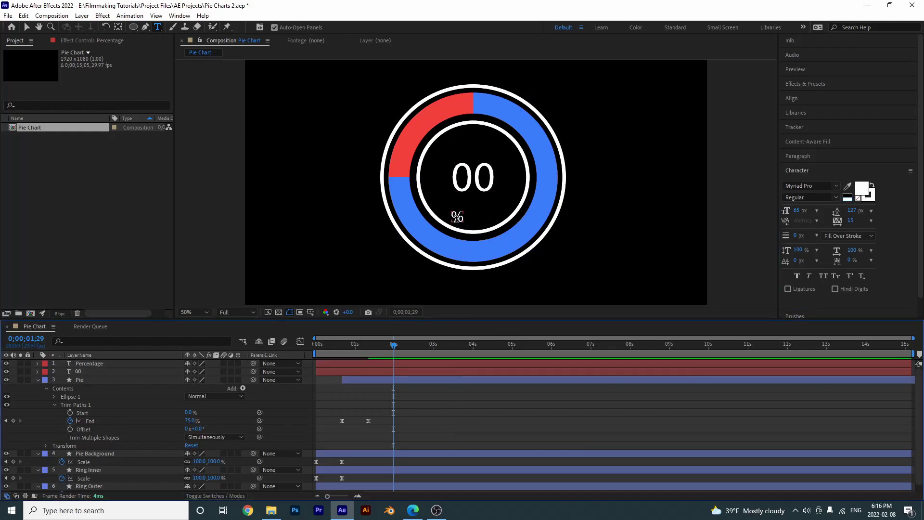
Place the % sign just to the right of the 00 text, vertically centered inside the inner ring
key("v")
left_click_drag(458, 217, 510, 186)
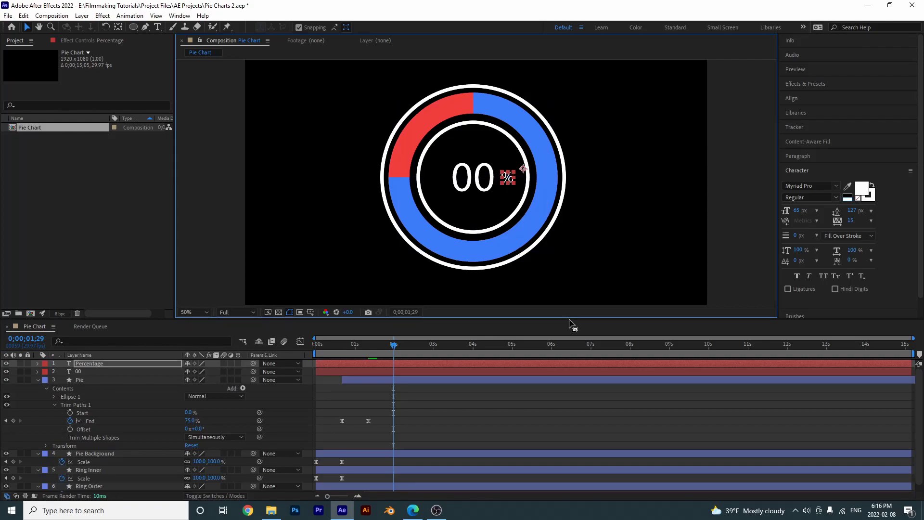
left_click(546, 406)
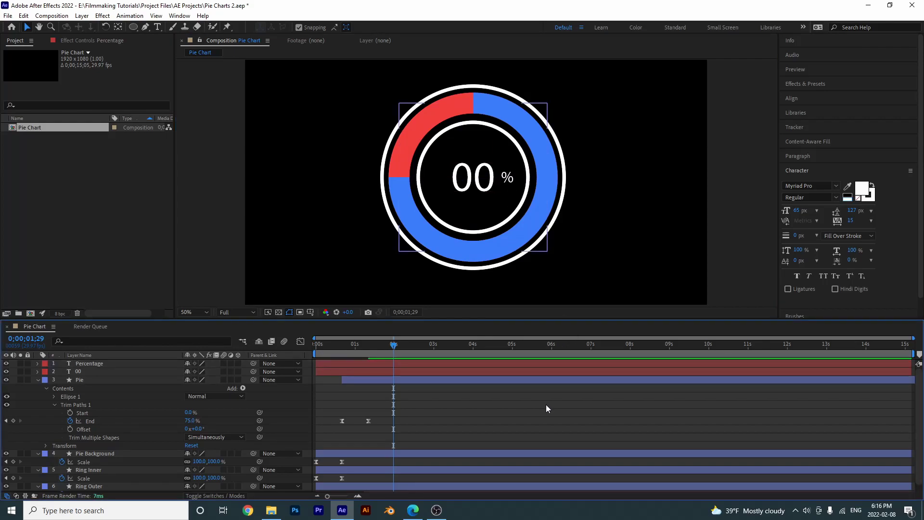
Link the 00 layer's Source Text to the Pie layer's Trim Paths End and preview the counter partway through the fill
left_click(539, 371)
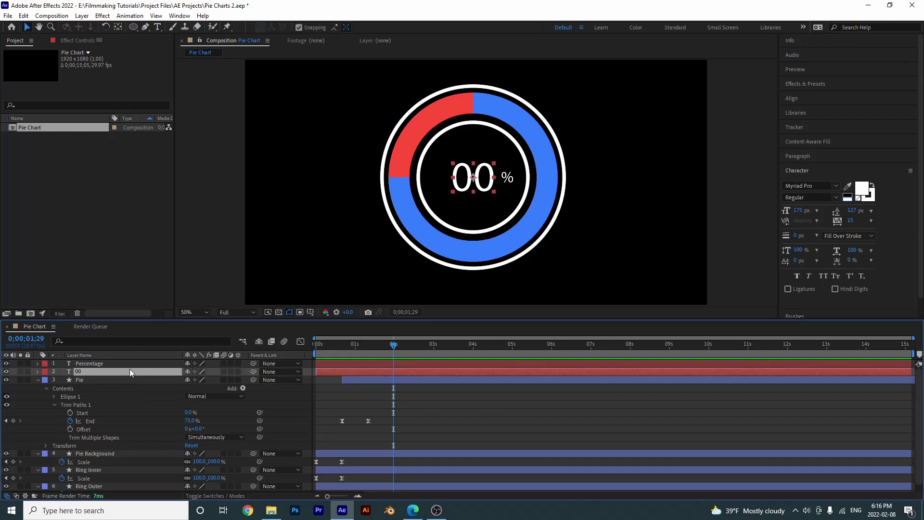
left_click(37, 371)
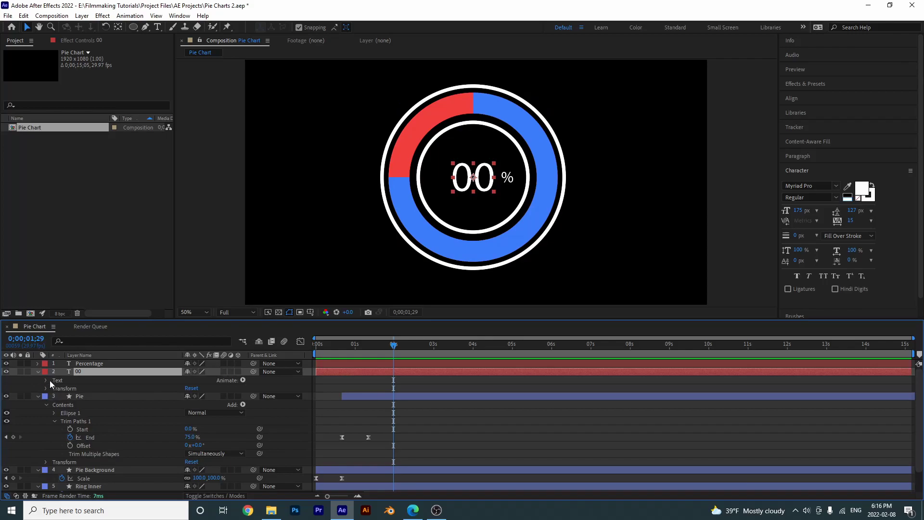
left_click(46, 380)
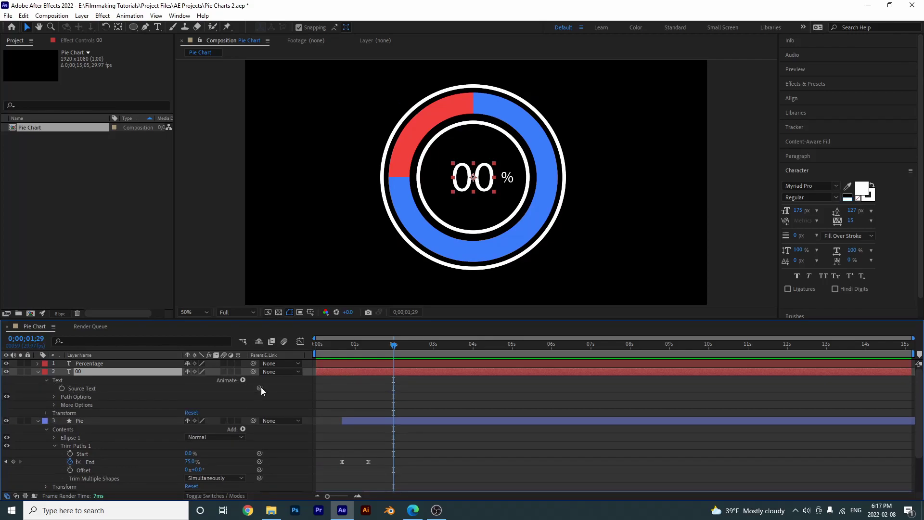
left_click_drag(260, 388, 100, 463)
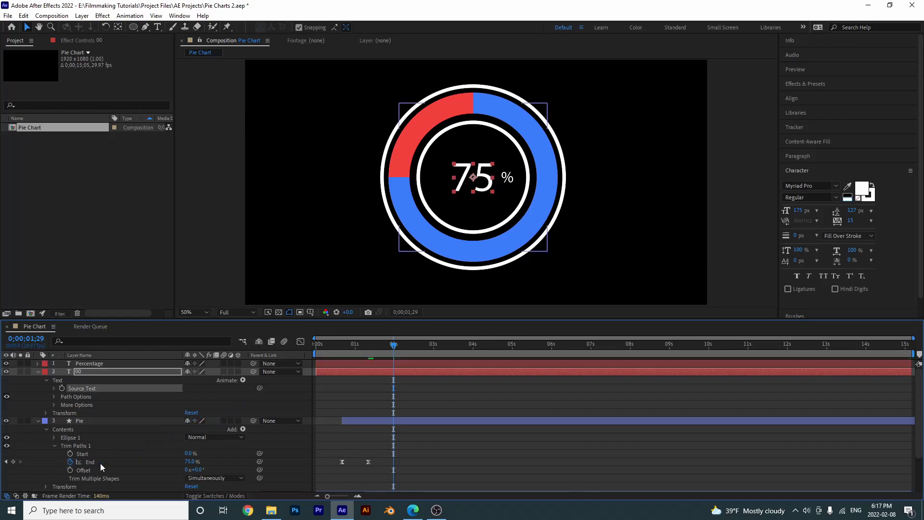
left_click(464, 470)
key("space")
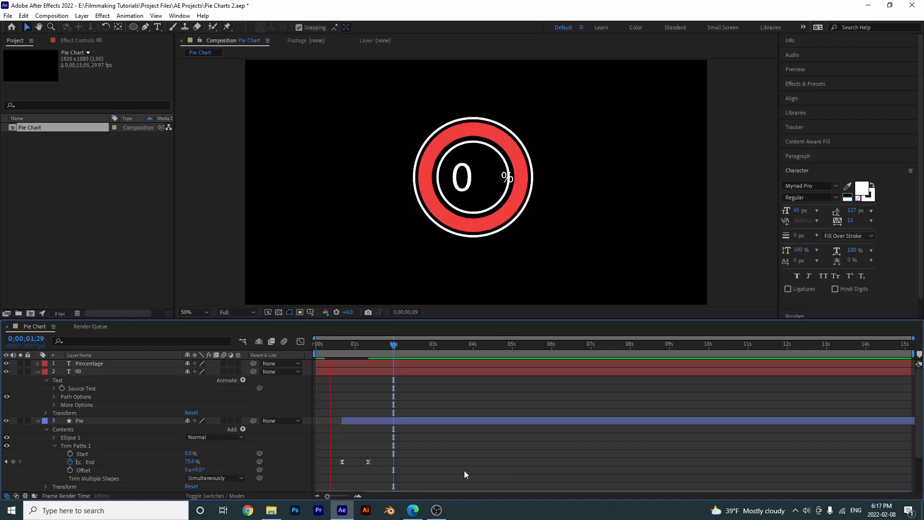
left_click_drag(360, 343, 357, 345)
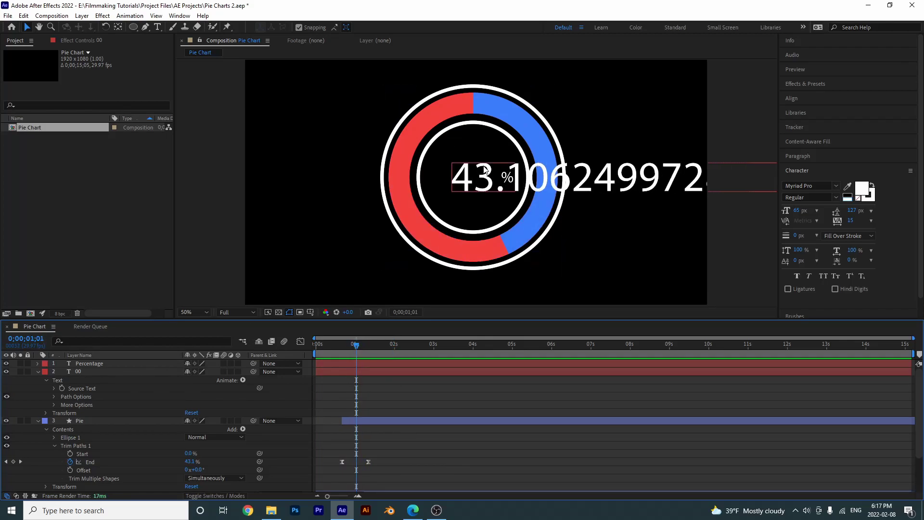
Wrap the 00 layer's Source Text expression in Math.round() to round the counter to whole numbers, and preview it
left_click(54, 388)
left_click(377, 396)
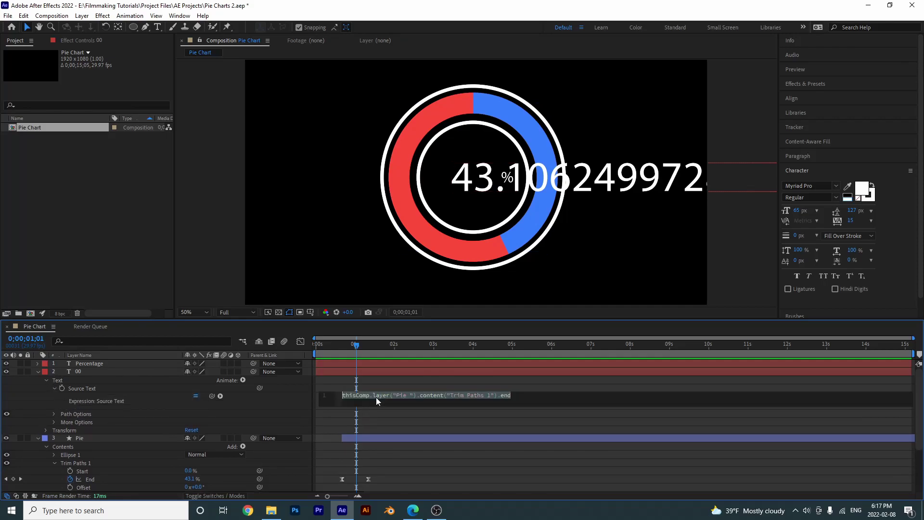
key("Home")
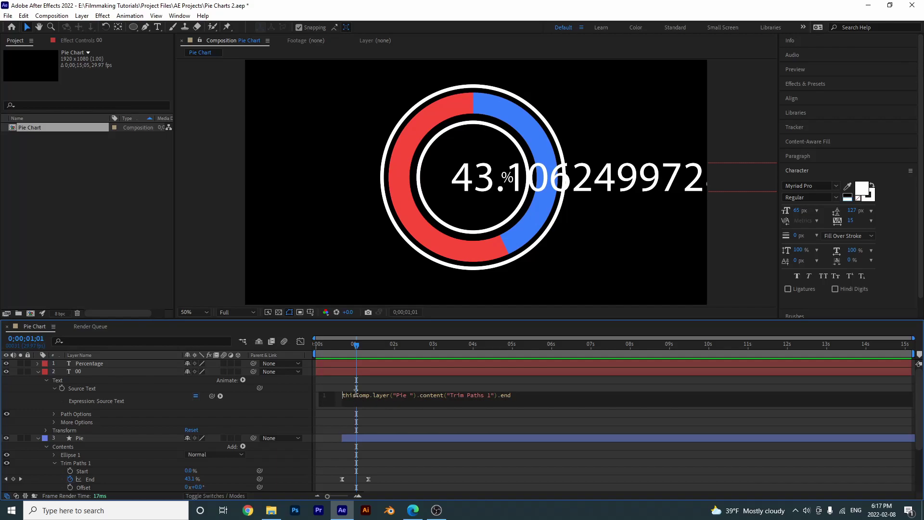
type("Math.")
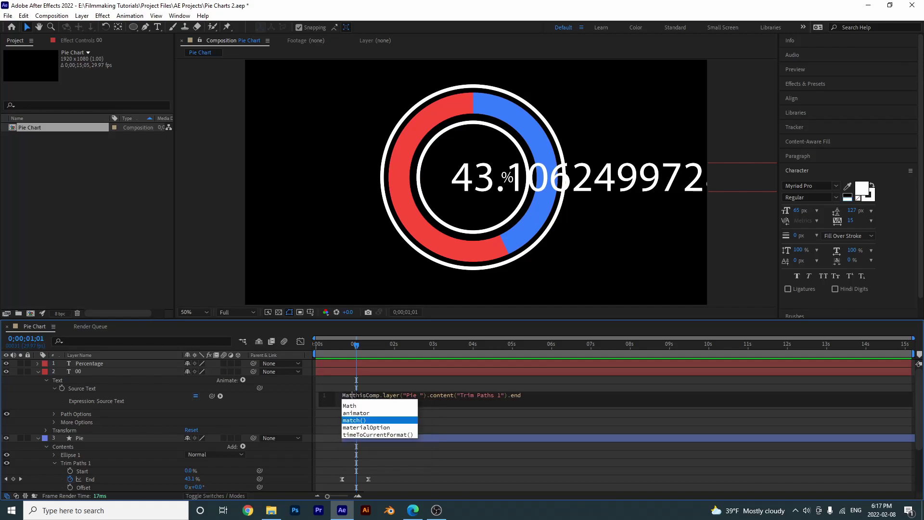
type("round")
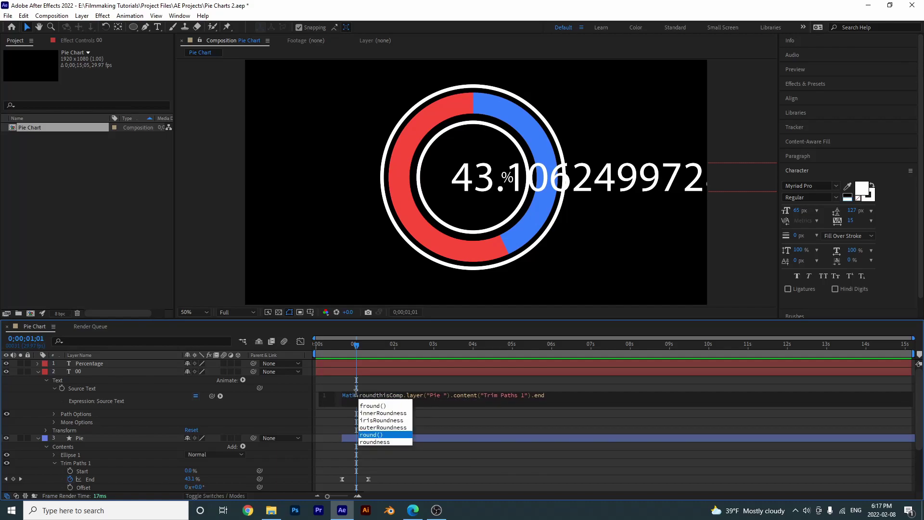
key("Return")
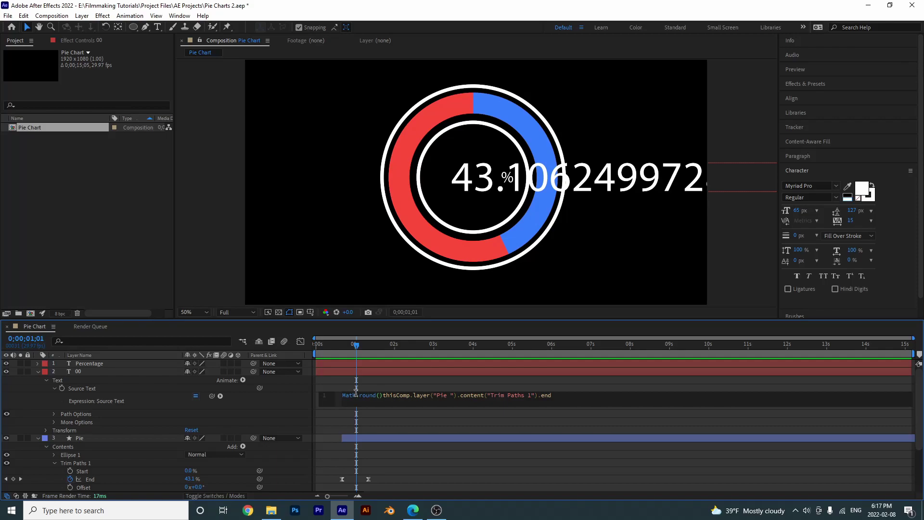
key("Delete")
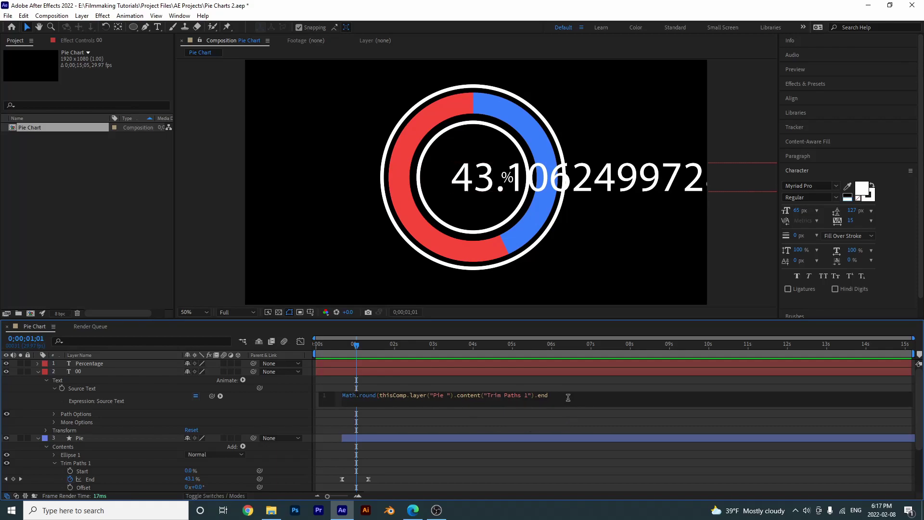
left_click(544, 423)
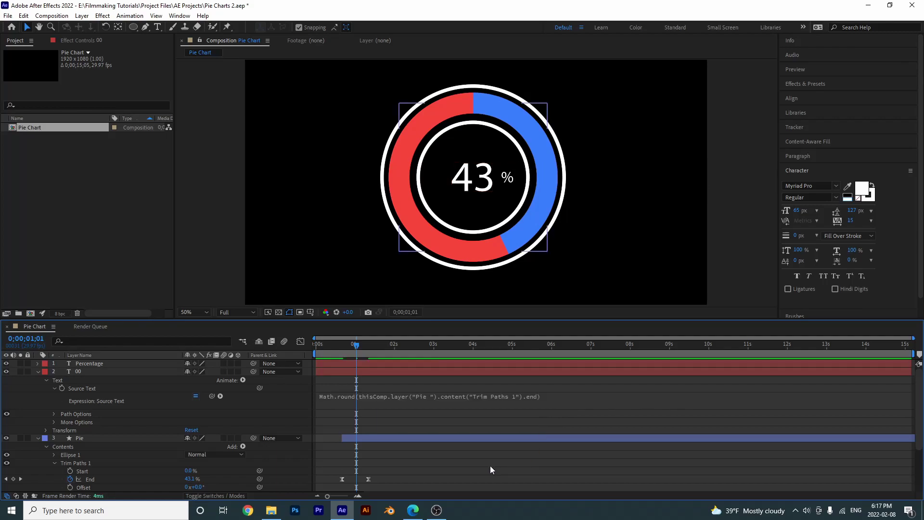
key("space")
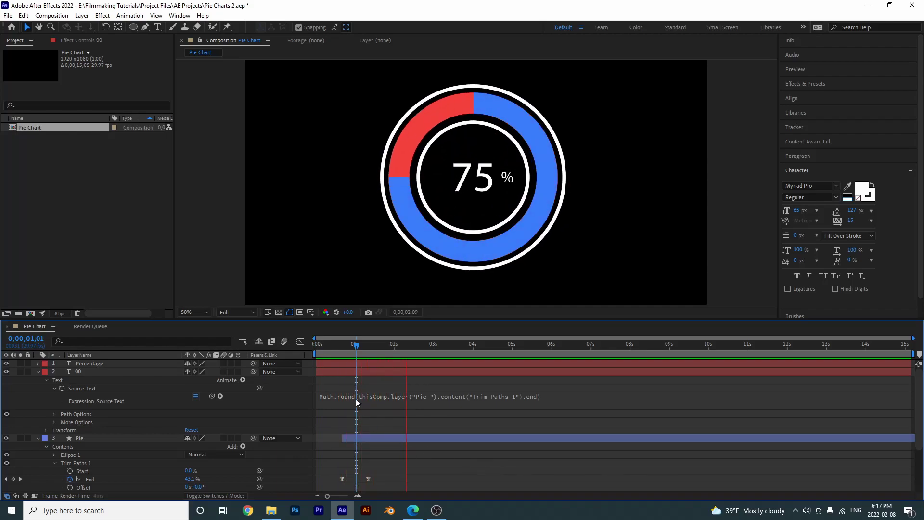
Trim the start of the Percentage and 00 layers to 0;00;00;20, where the pie fill begins, and preview the result
left_click(368, 348)
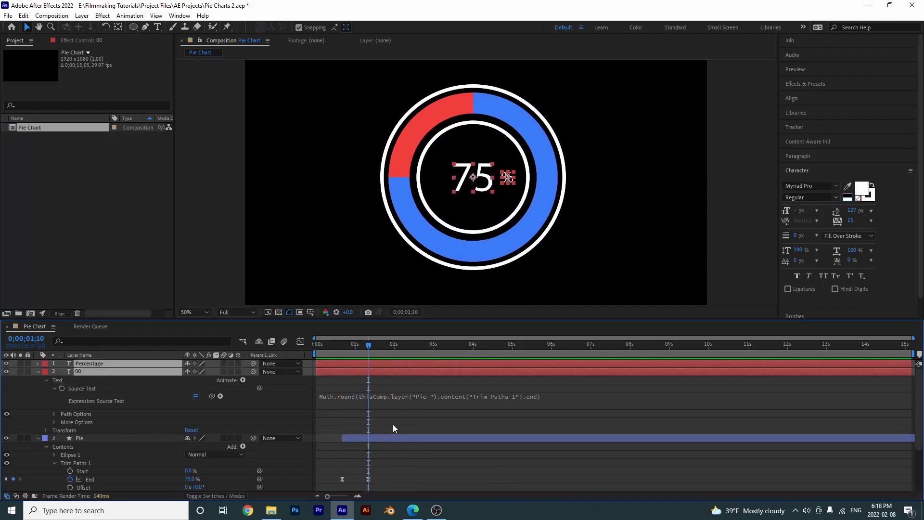
left_click_drag(374, 320, 344, 322)
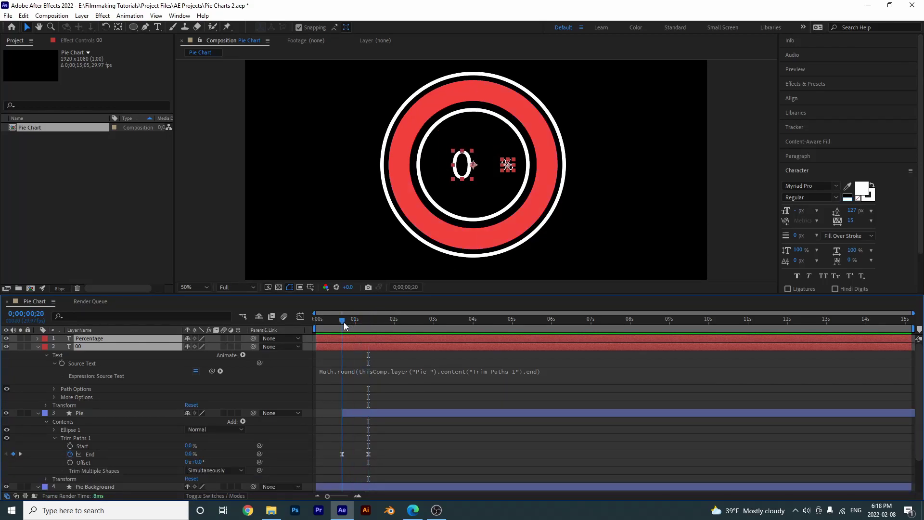
key("alt+bracketleft")
left_click(368, 358)
key("space")
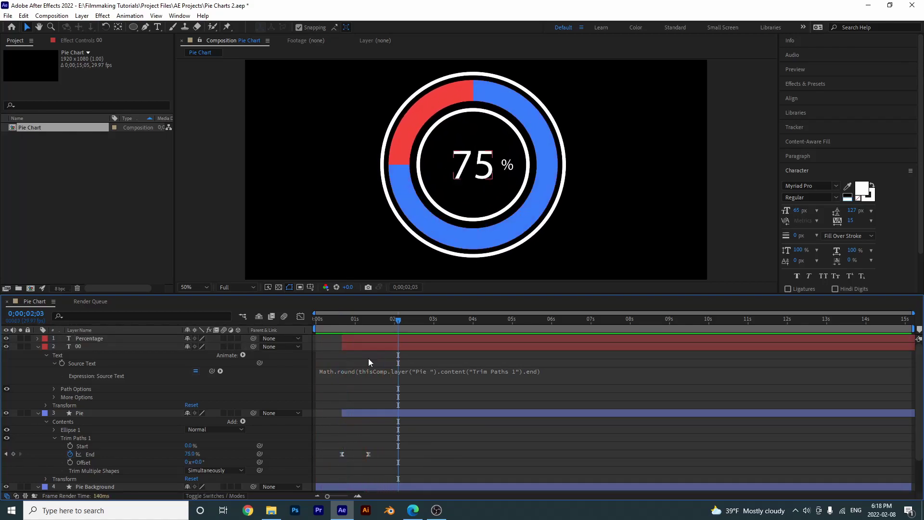
Collapse the open layer properties, reveal only the keyframed properties of all layers, and preview the full animation
left_click(313, 467)
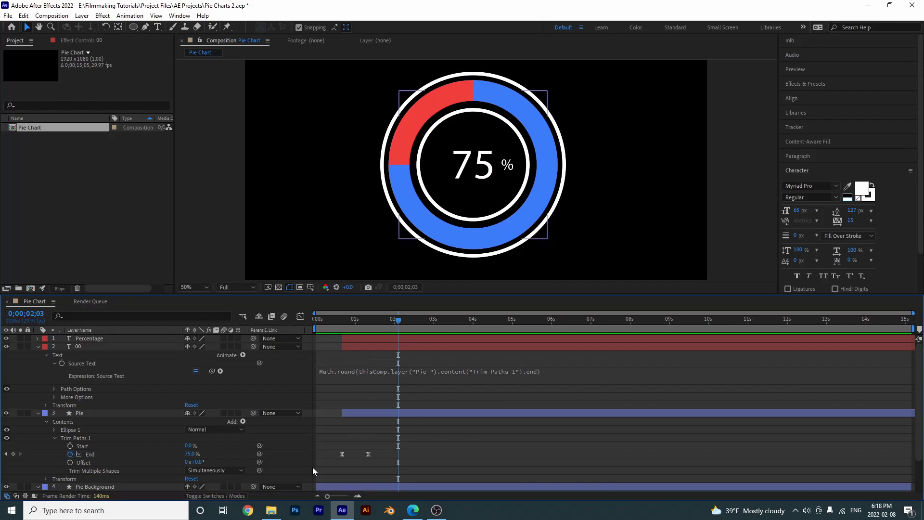
key("ctrl+a")
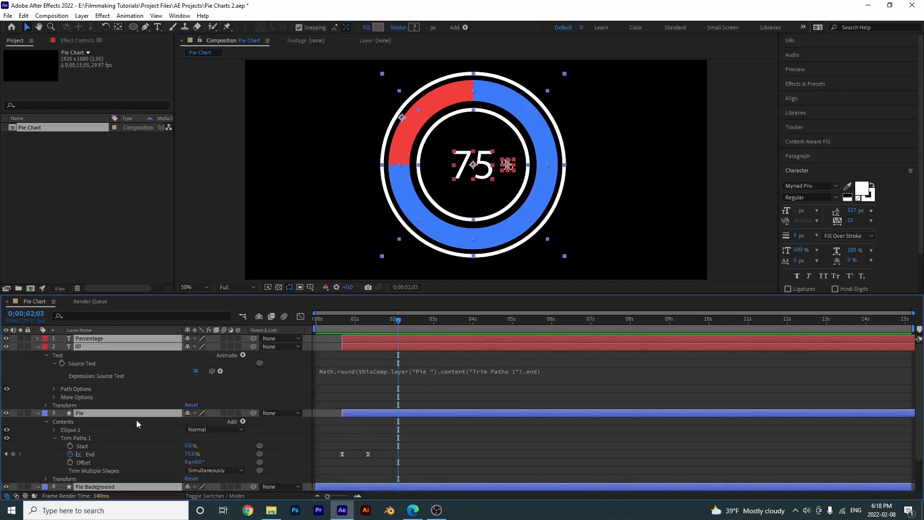
key("ctrl+grave")
left_click(166, 429)
left_click_drag(166, 429, 94, 307)
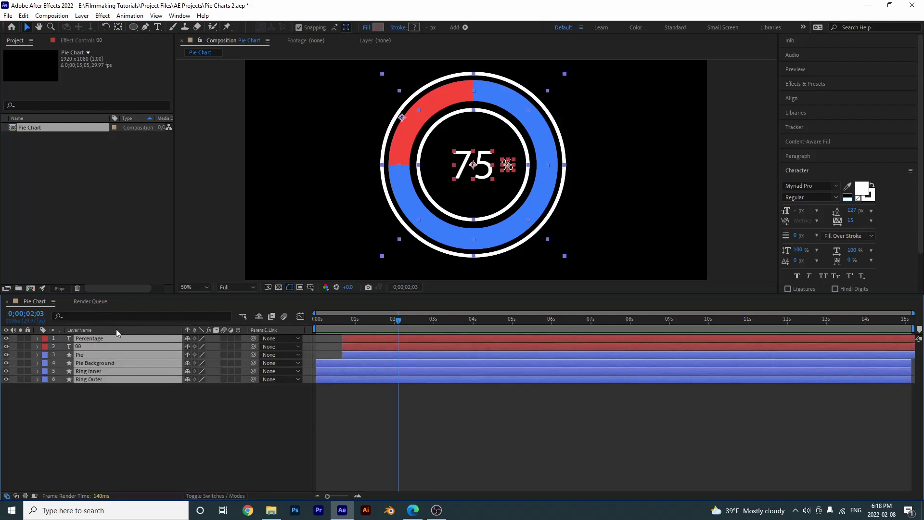
key("u")
left_click(438, 446)
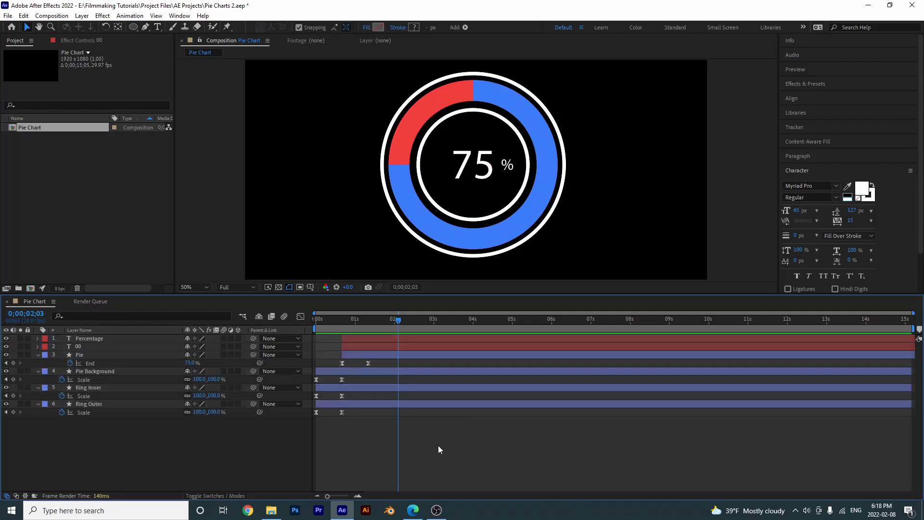
key("space")
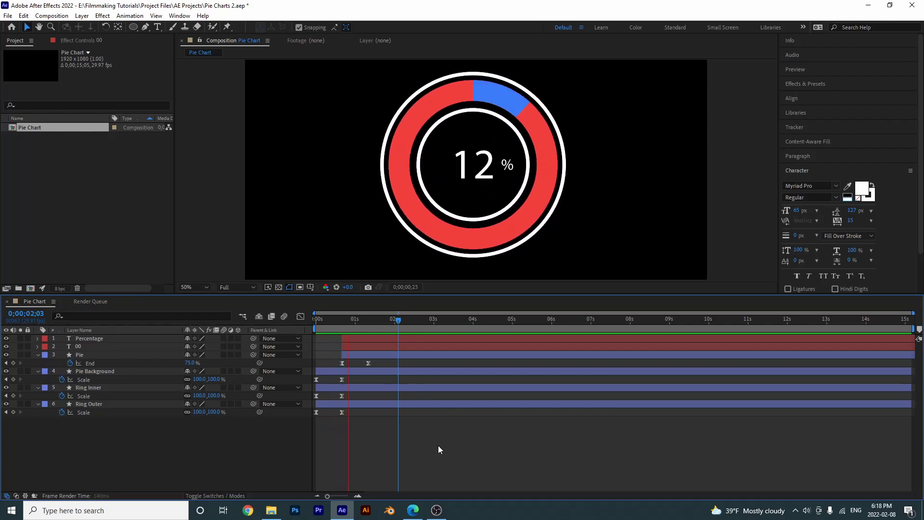
key("space")
Slow the pie fill by moving the Pie layer's final Trim Paths End keyframe to about 2 seconds, and preview it
left_click(371, 368)
left_click_drag(368, 363, 394, 365)
key("space")
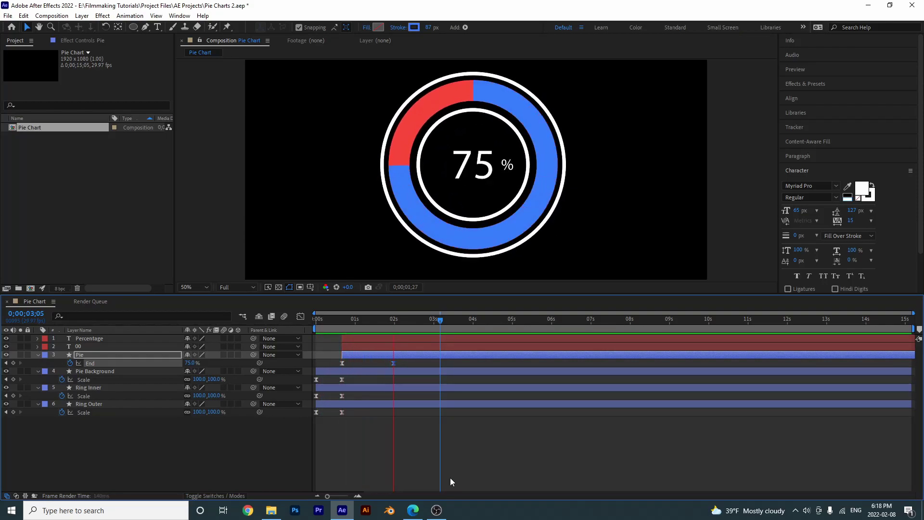
key("space")
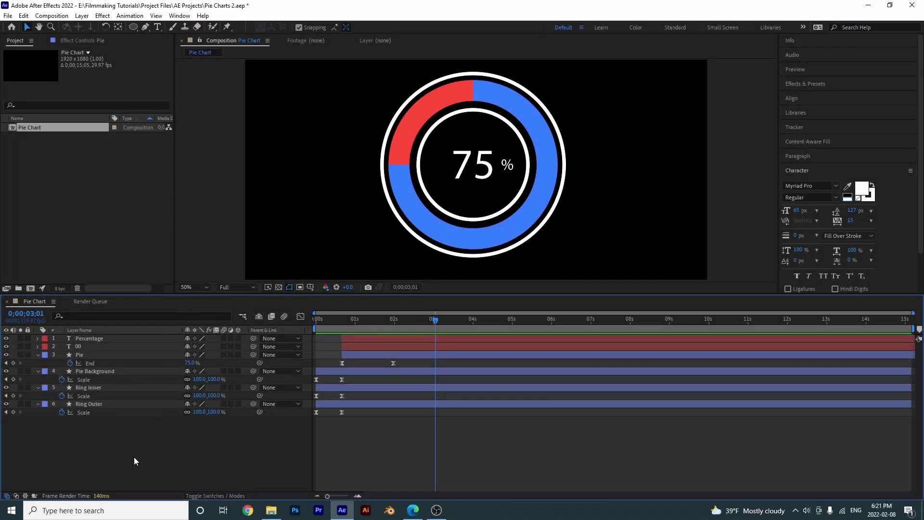
Add a Dash and a Gap to the Pie ellipse's Stroke 1, set Dash to 81 and preview the segmented fill
left_click(83, 357)
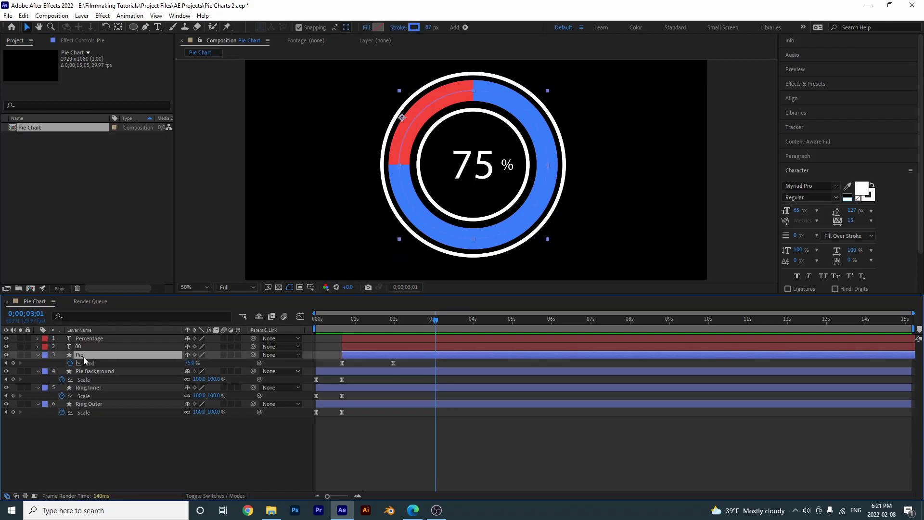
left_click(37, 356)
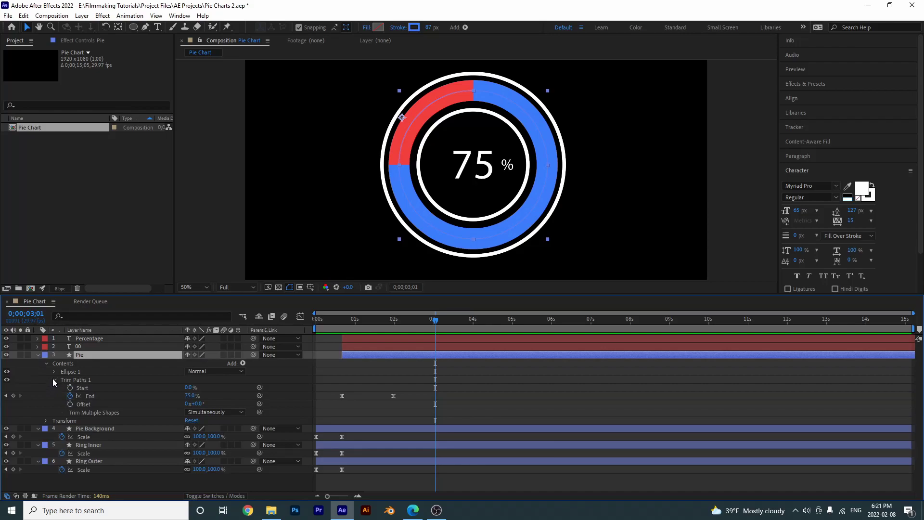
left_click(52, 380)
left_click(54, 371)
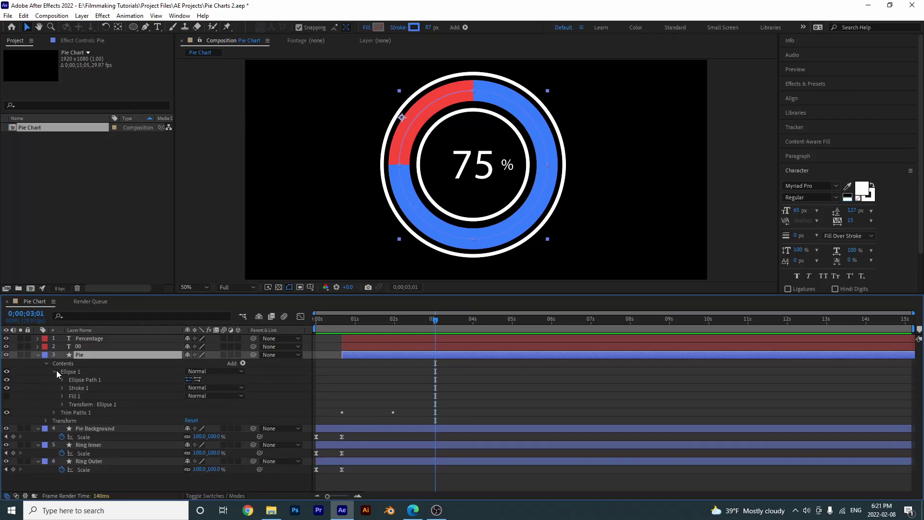
left_click(62, 388)
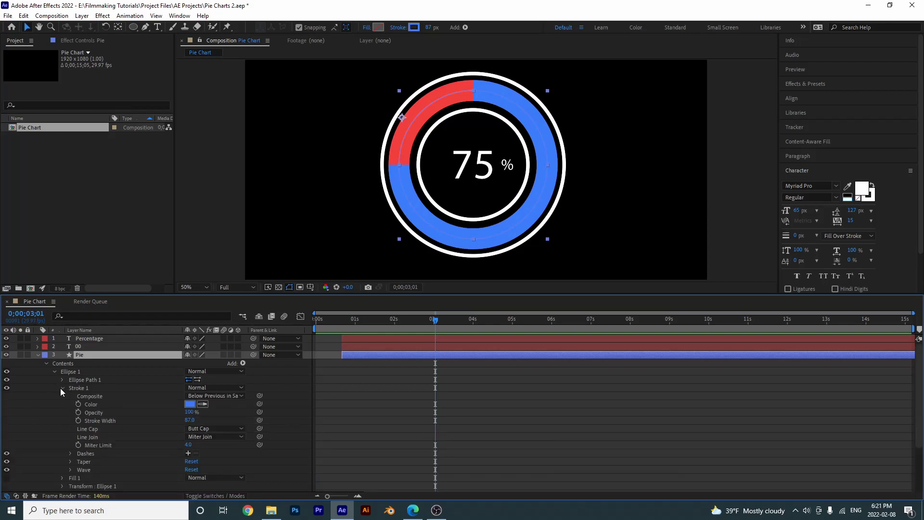
left_click(190, 455)
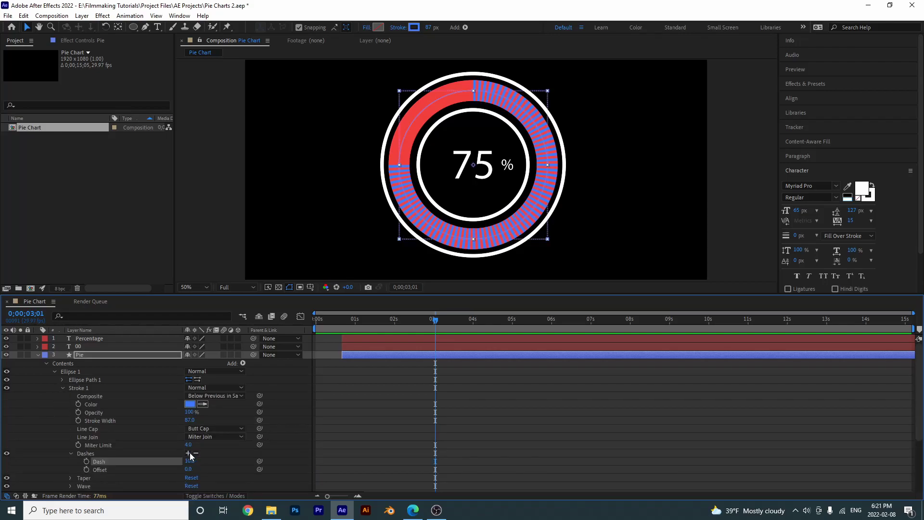
left_click(190, 453)
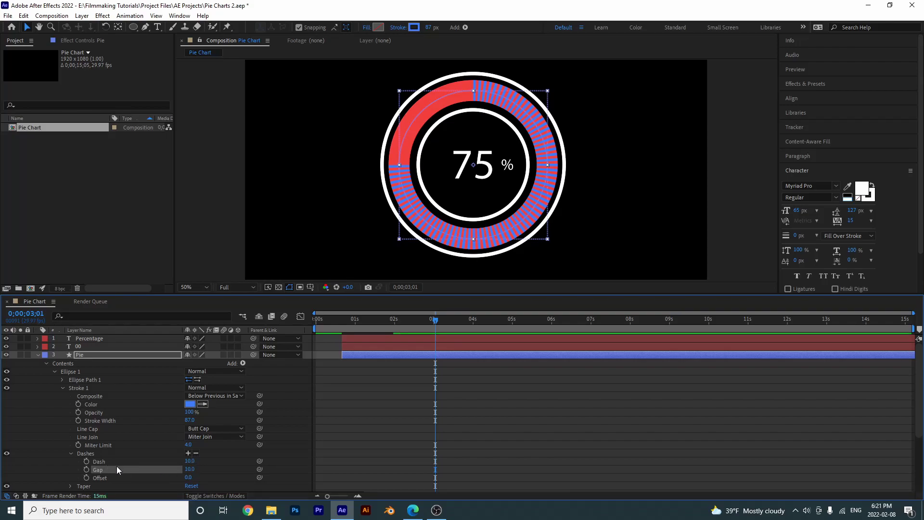
left_click_drag(188, 461, 221, 458)
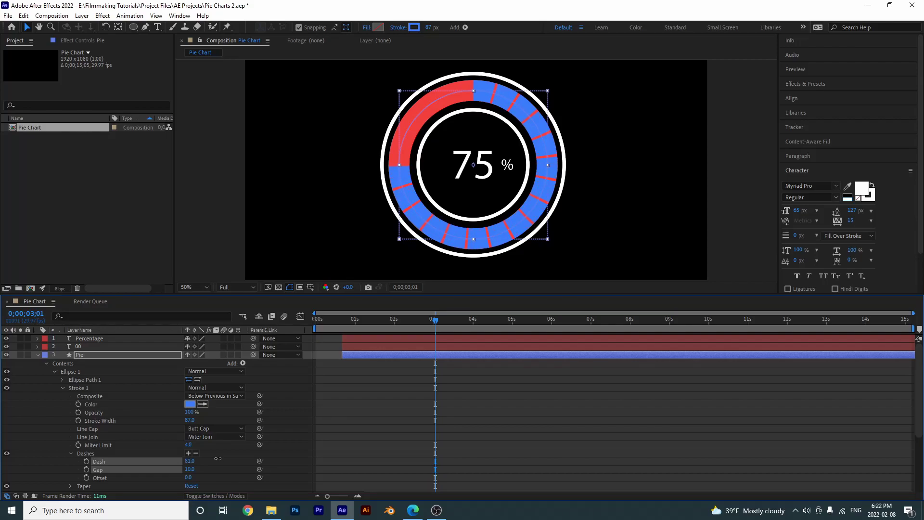
left_click(213, 458)
key("space")
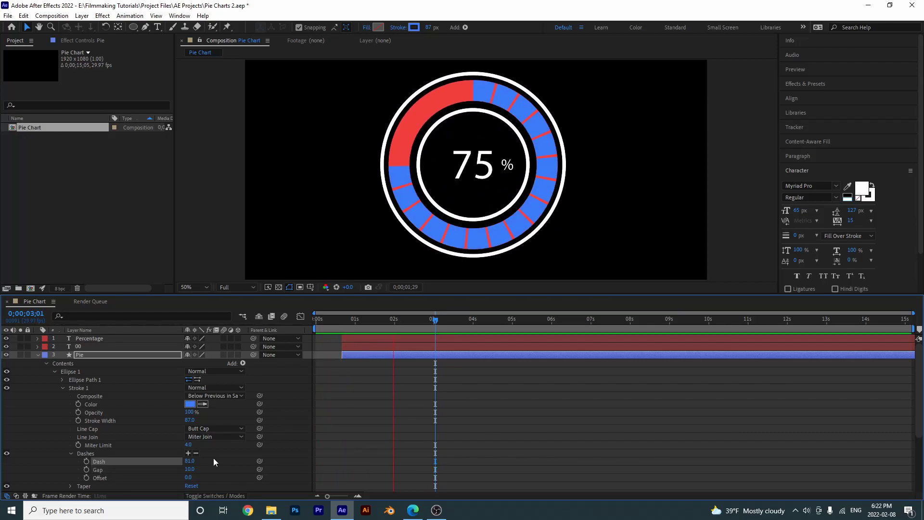
key("space")
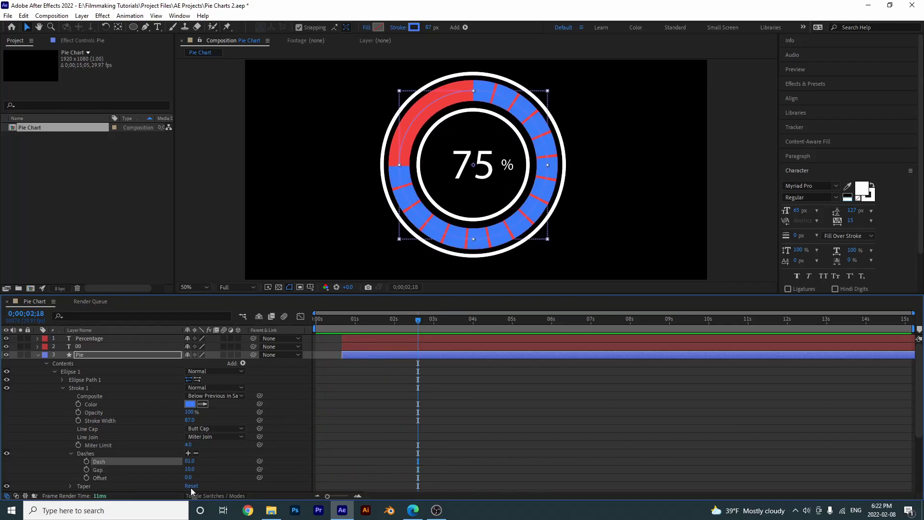
Set the Pie stroke's Gap to 6 and Dash to 85 so the last segment looks full, previewing the animation
mouse_move(191, 473)
left_mouse_down()
mouse_move(236, 464)
mouse_move(183, 473)
left_mouse_up()
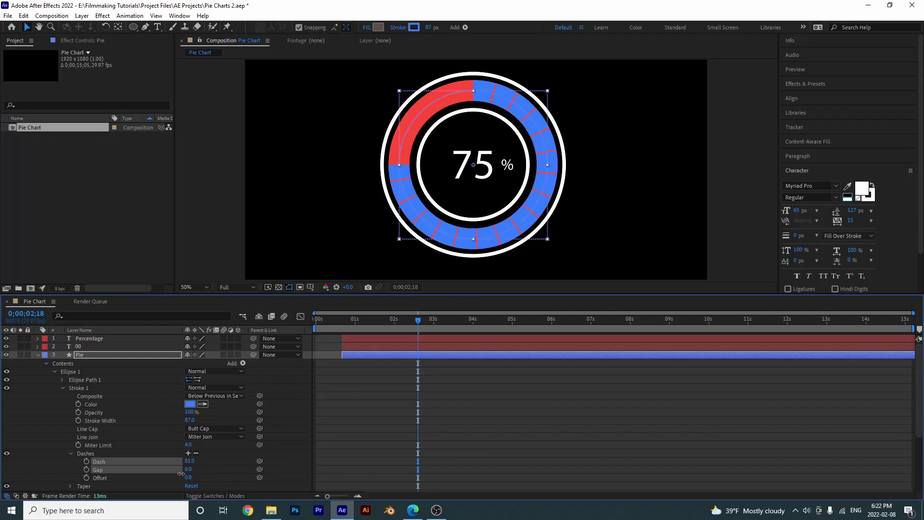
key("space")
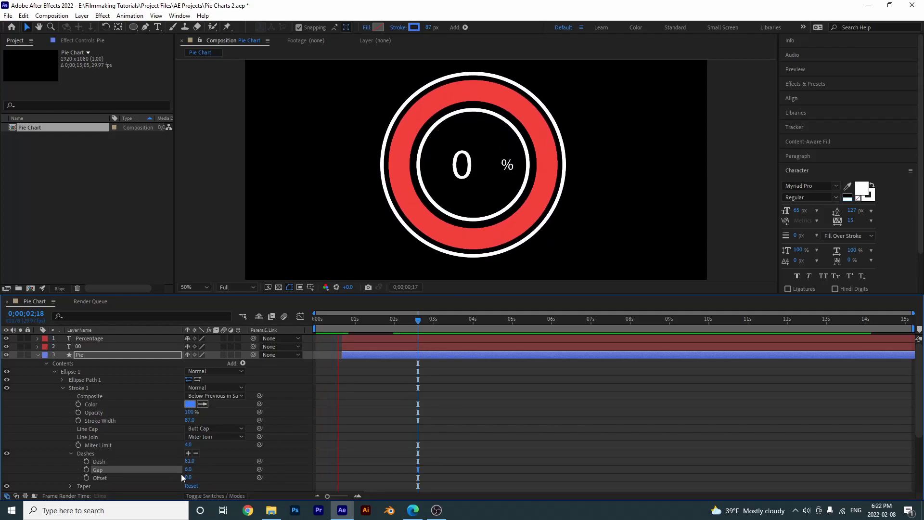
key("space")
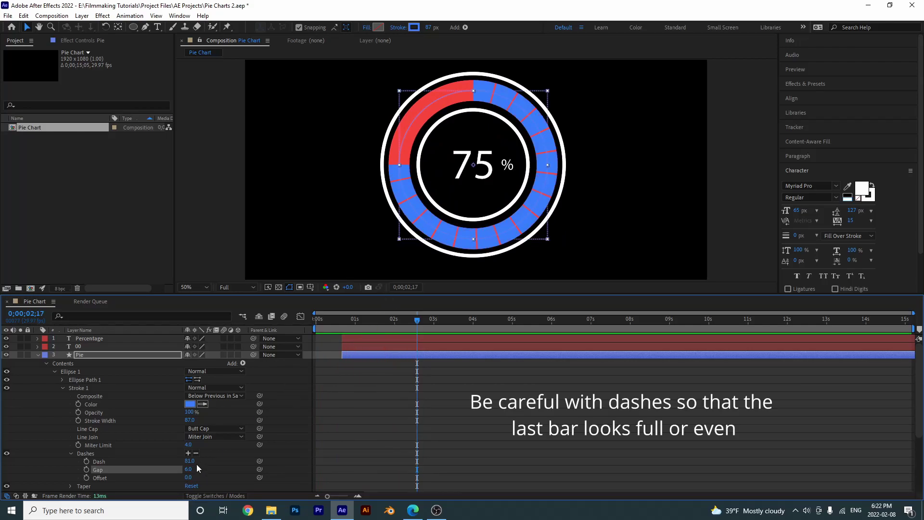
left_click_drag(190, 463, 192, 461)
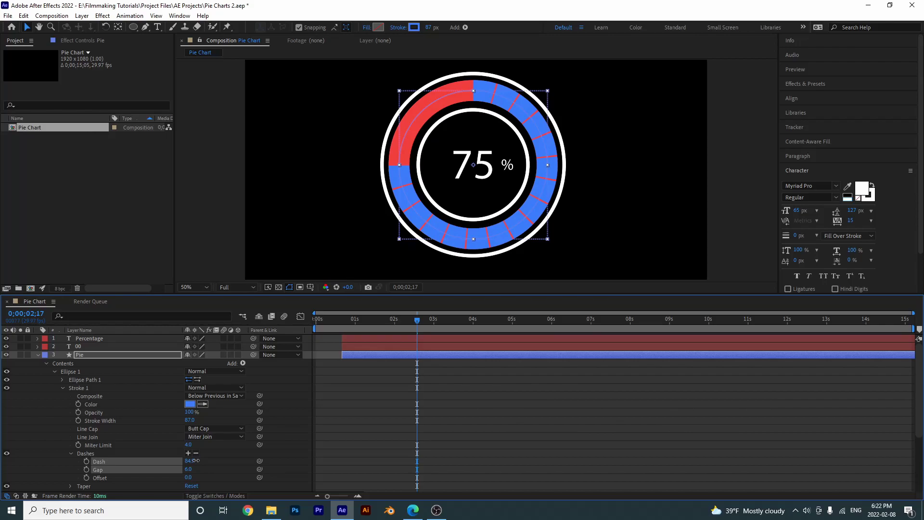
key("space")
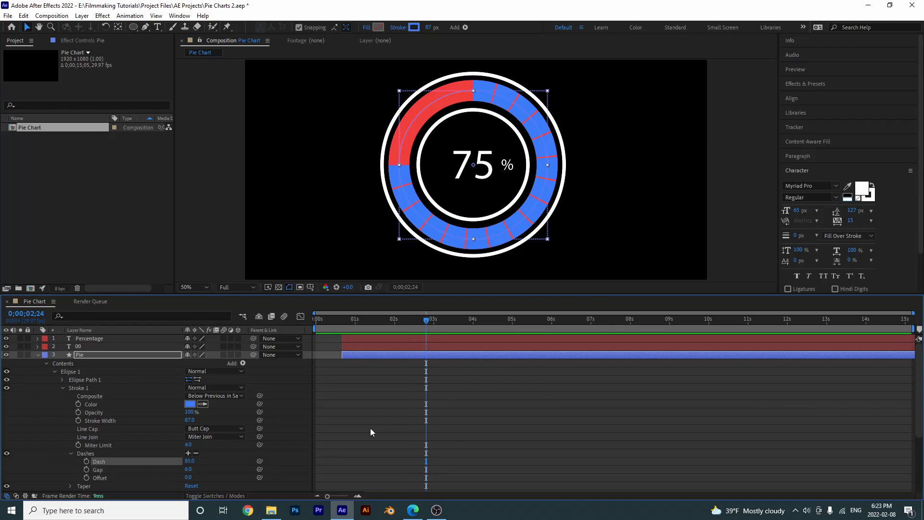
Keyframe the Pie stroke's dash Offset from 0 at 0;00;00;20 to 400 at 0;00;01;29
left_click_drag(384, 479, 380, 416)
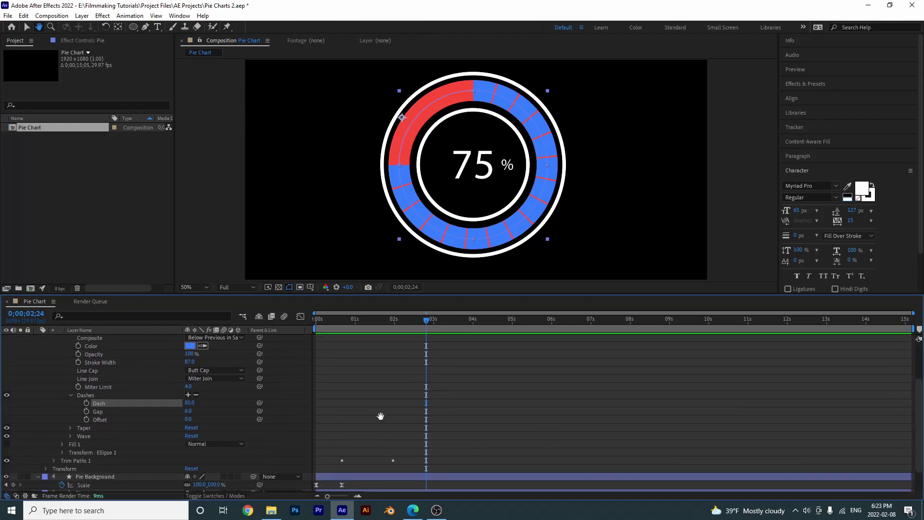
left_click(342, 320)
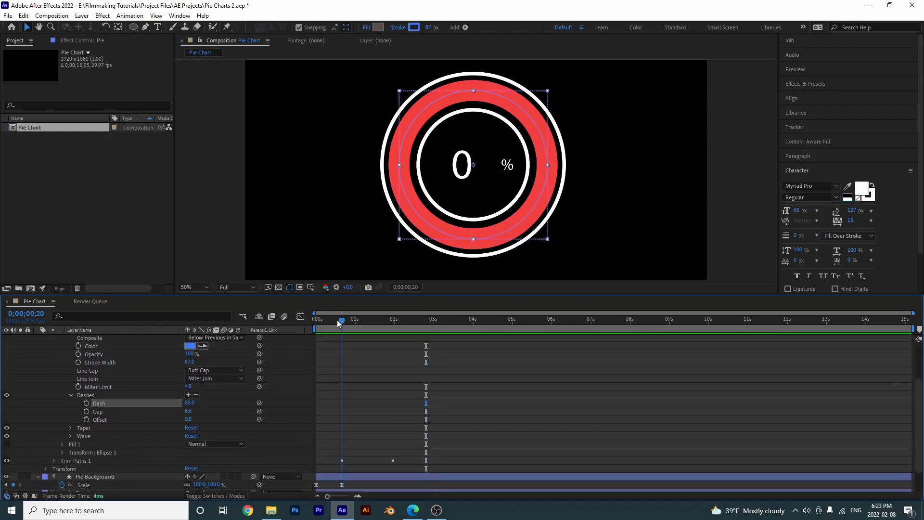
left_click(87, 419)
left_click_drag(382, 321, 394, 322)
left_click(188, 419)
type("400")
key("Return")
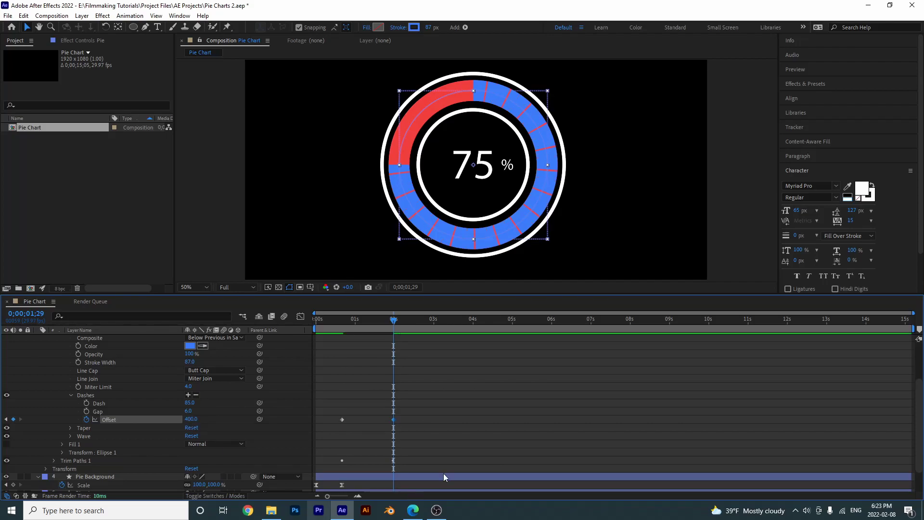
Preview the moving segments, and set the Pie layer's Trim Paths End keyframe at 0;00;01;29 to 100%
left_click(530, 391)
key("space")
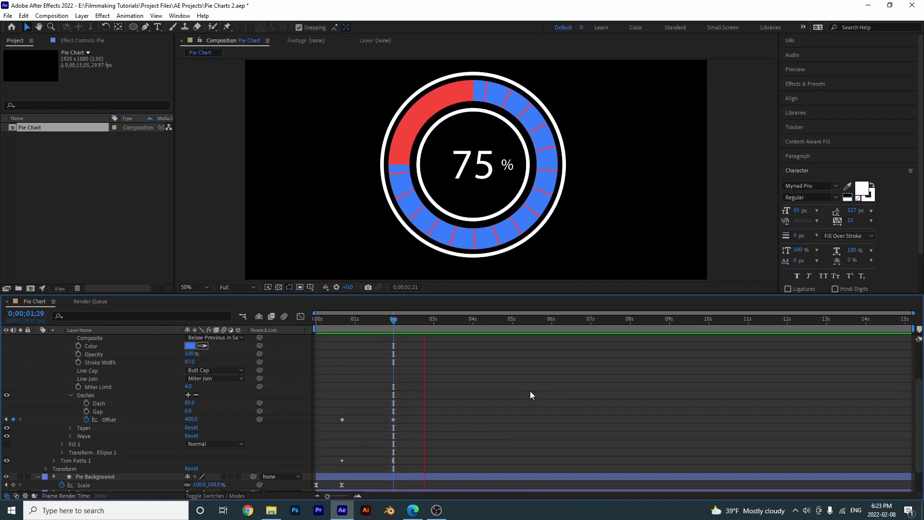
key("space")
key("space")
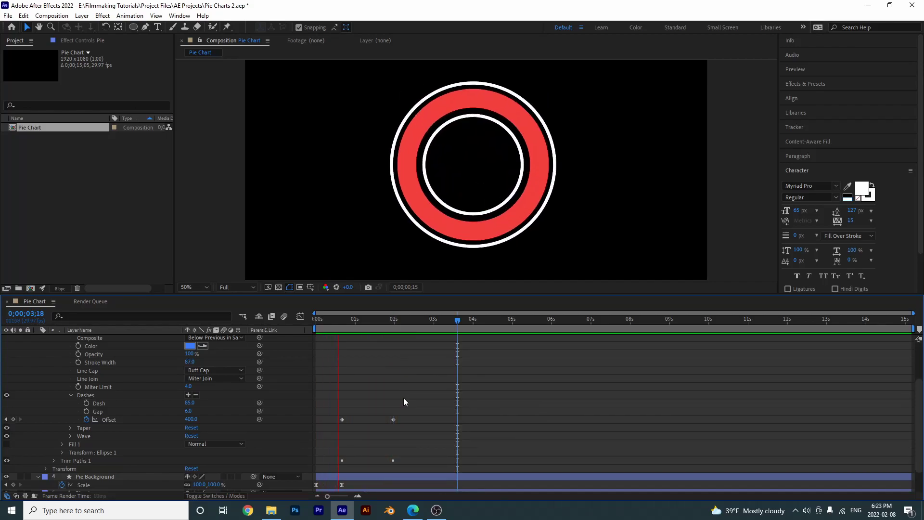
key("space")
left_click(394, 327)
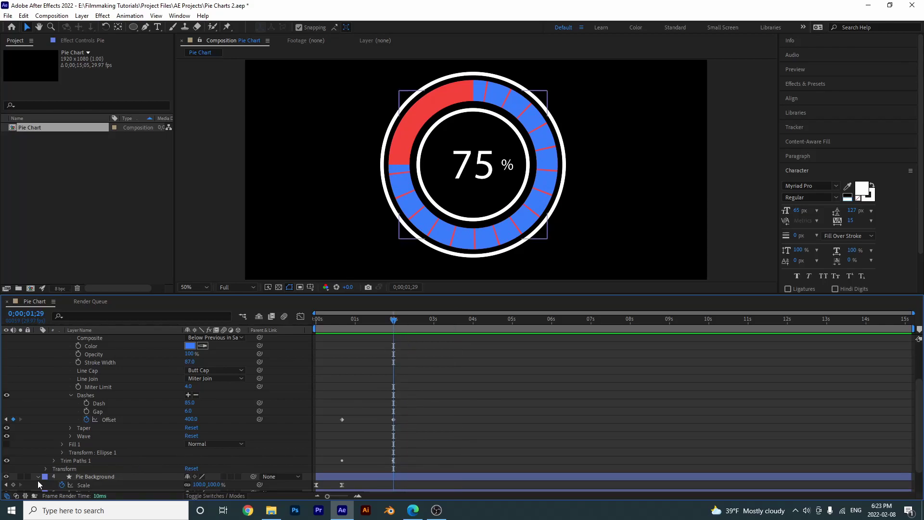
left_click(53, 461)
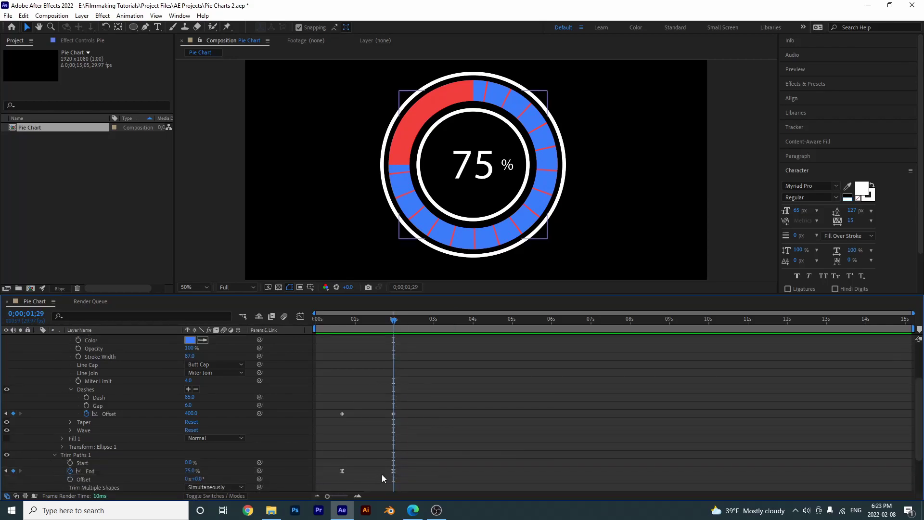
double_click(394, 471)
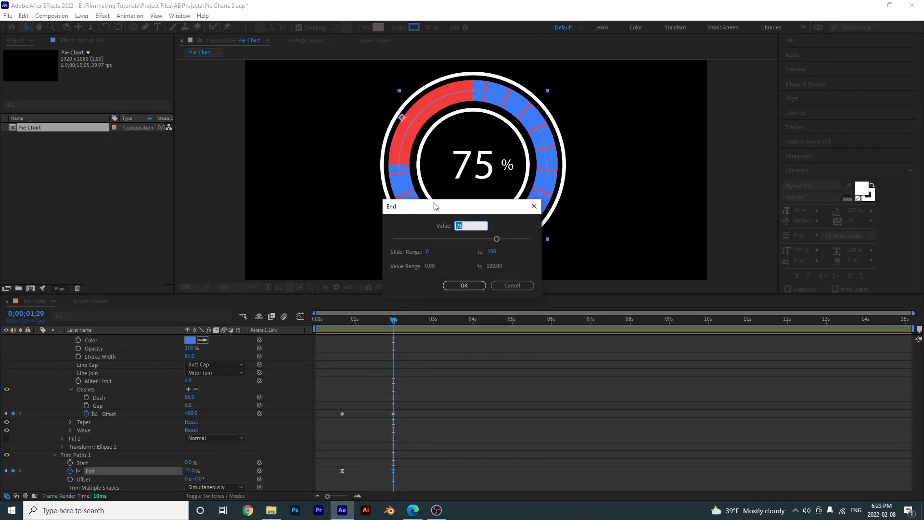
type("100")
key("Return")
left_click(488, 346)
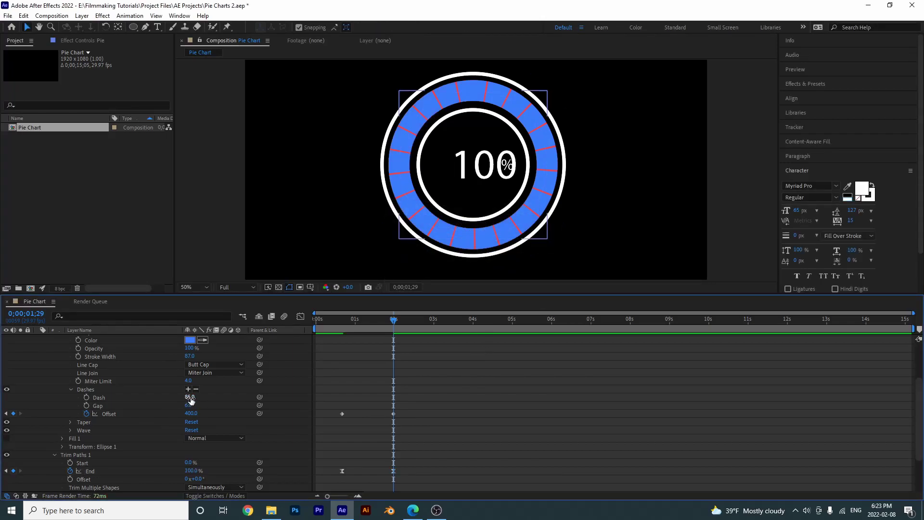
Set the Pie stroke's Dash to 82.4 for even segments around the full ring, and preview the fill
left_click(190, 399)
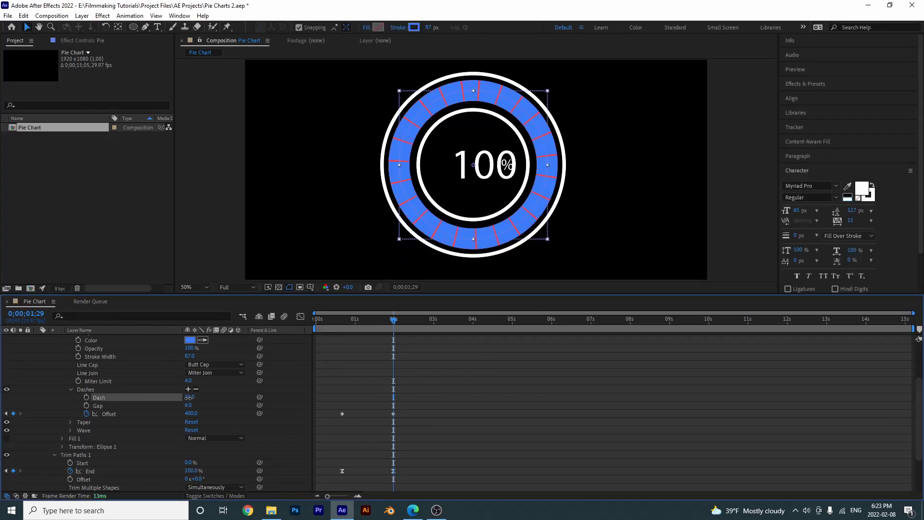
left_click_drag(187, 398, 200, 397)
left_click(466, 419)
key("space")
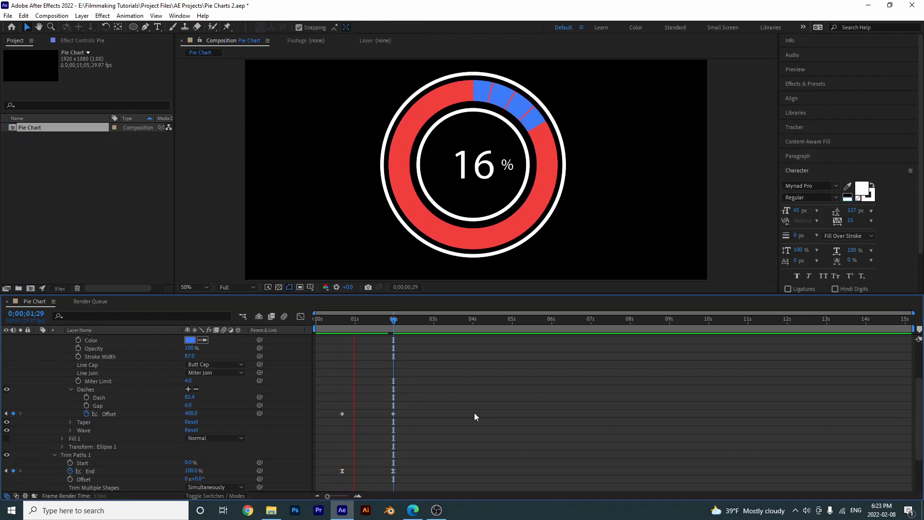
key("space")
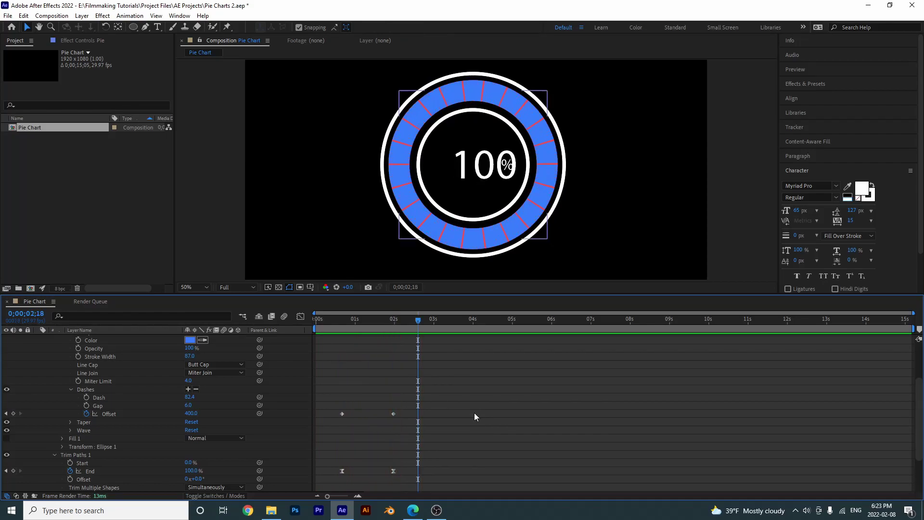
Move the 00 counter text left so that 100 clears the percent sign, and preview the composition
left_click(490, 174)
left_click_drag(490, 174, 470, 174)
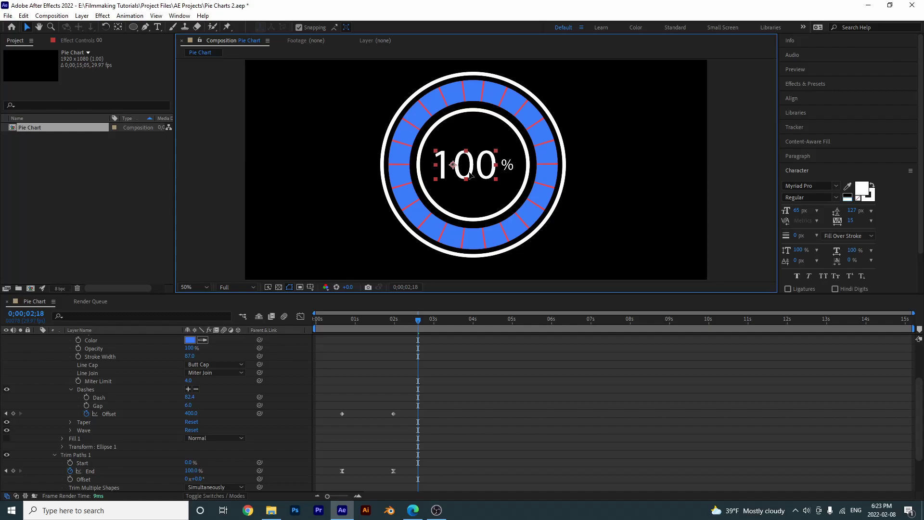
key("space")
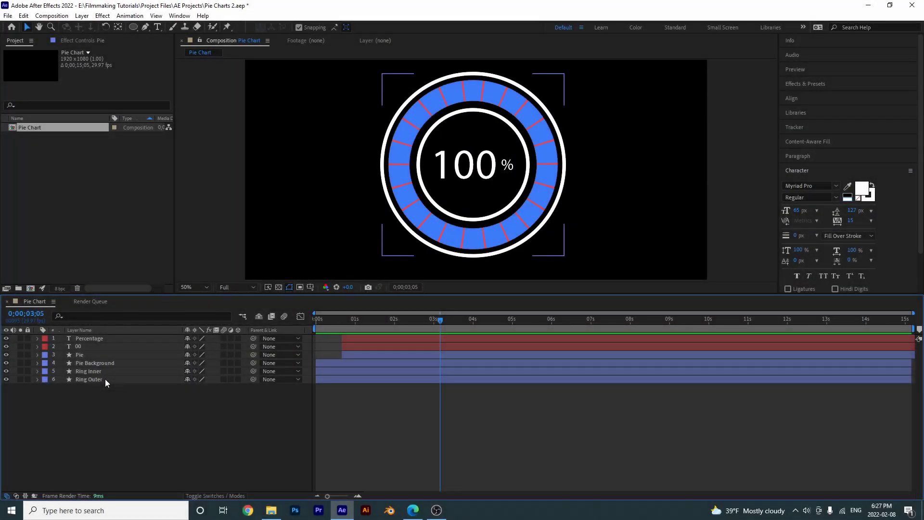
key("space")
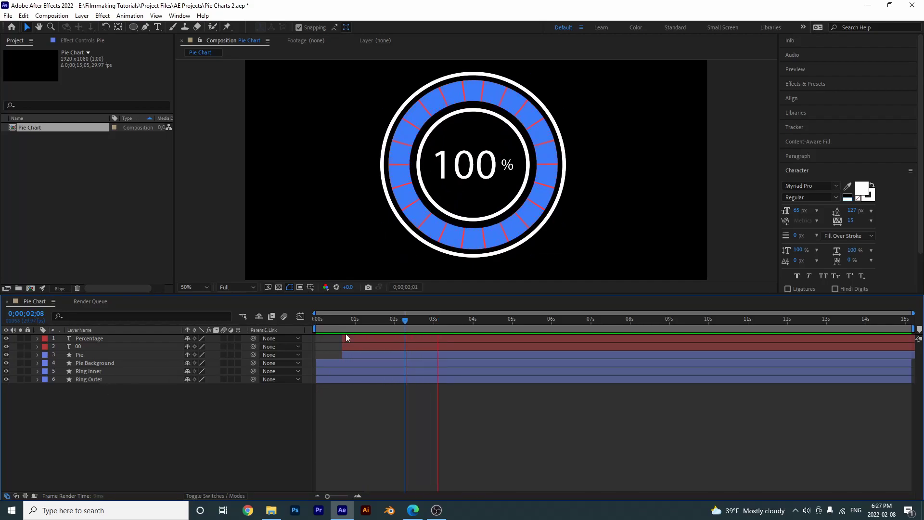
Hide the Pie Background layer while viewing the partial fill at 0;00;01;07
left_click_drag(372, 321, 365, 322)
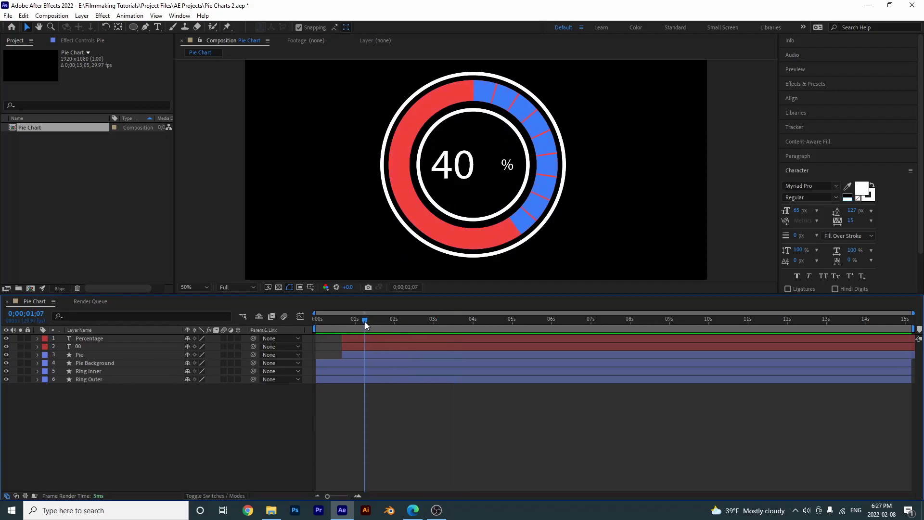
left_click(114, 363)
left_click(5, 363)
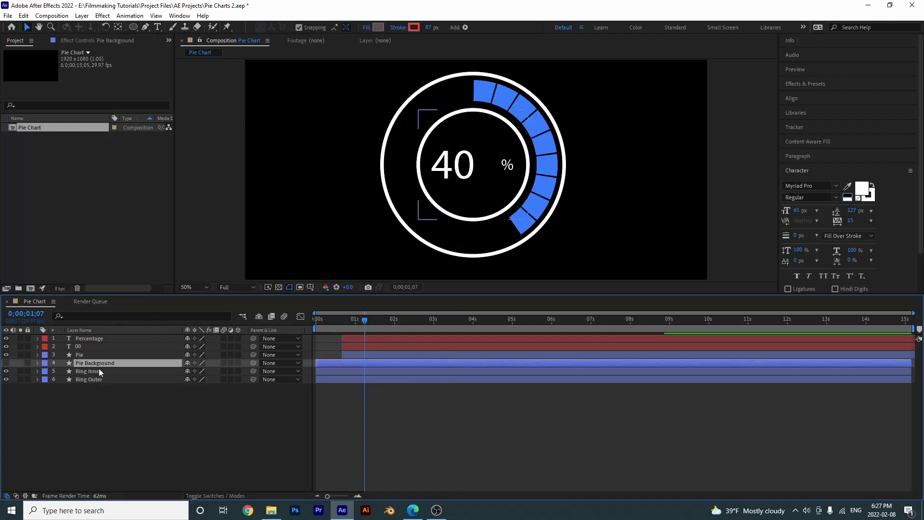
Duplicate the Pie layer and reveal the keyframed Offset and End properties on both copies
left_click(80, 354)
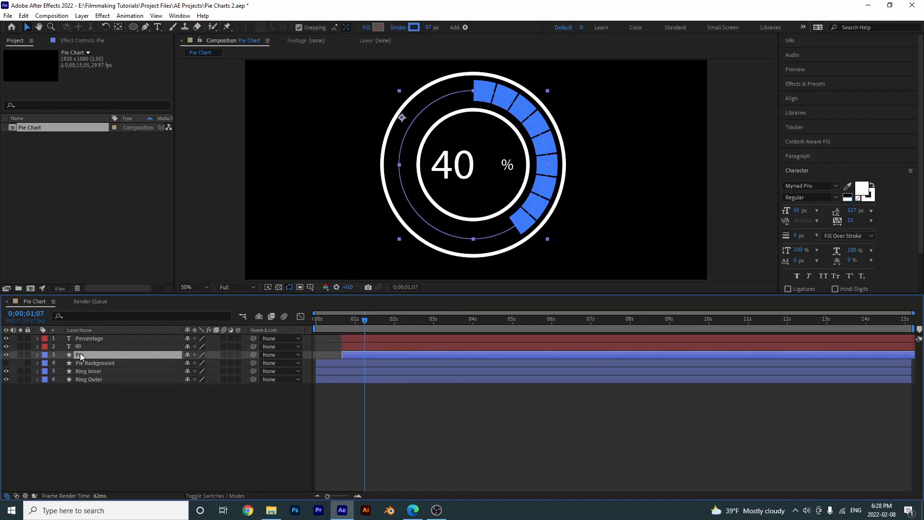
key("ctrl+d")
left_click(82, 363, "ctrl")
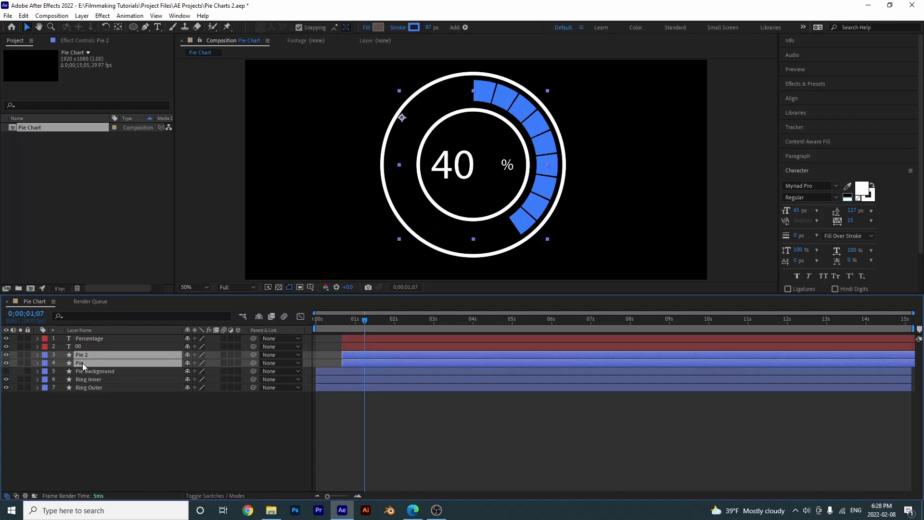
key("u")
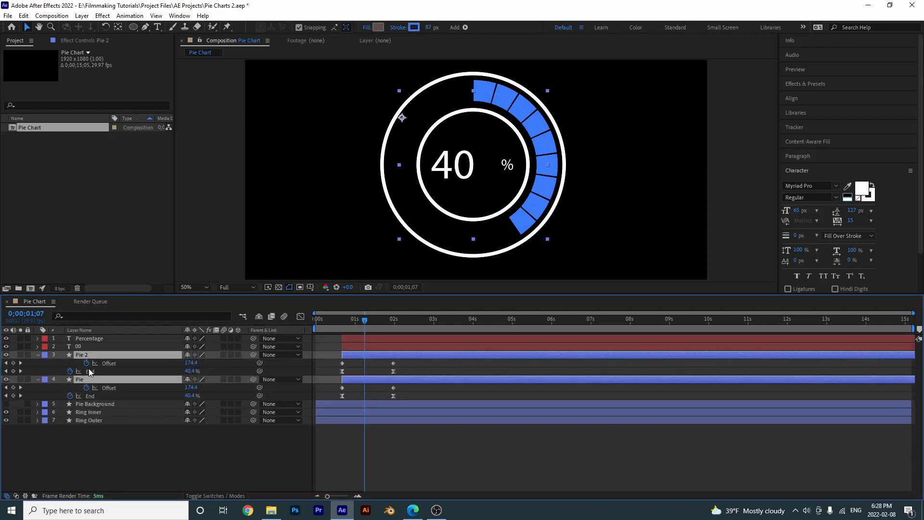
Change the stroke color of the original Pie layer beneath Pie 2 to yellow
left_click(411, 379)
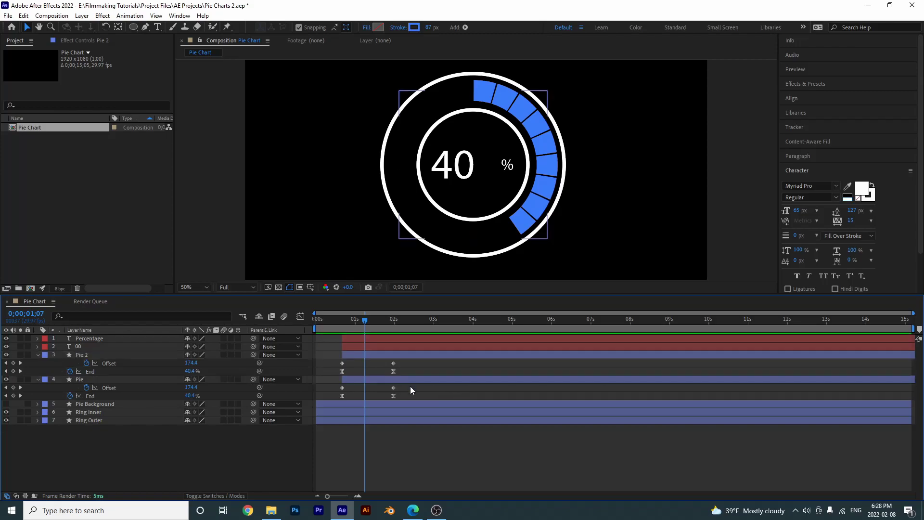
left_click(414, 28)
left_click_drag(617, 385, 617, 404)
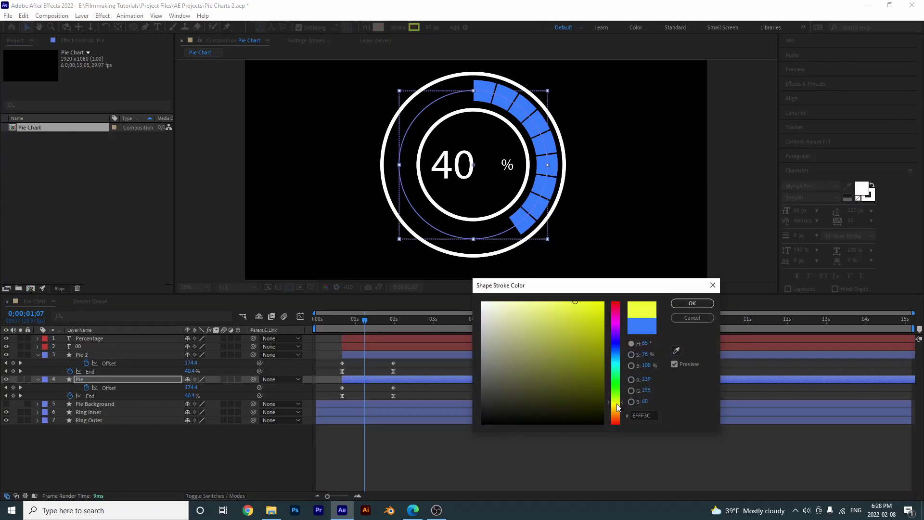
left_click(676, 317)
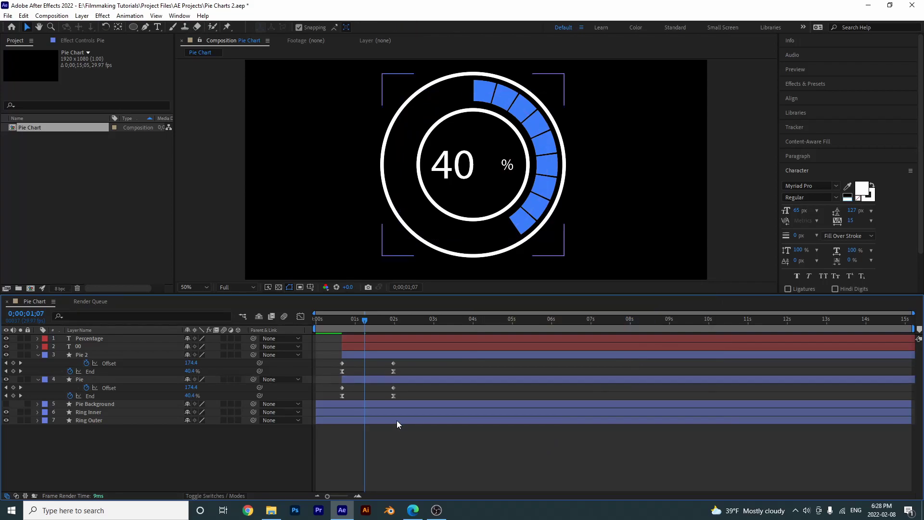
Shift the Percentage, 00 and Pie 2 layers together to start at 0;00;01;07, and preview the delayed blue fill
left_click(366, 355)
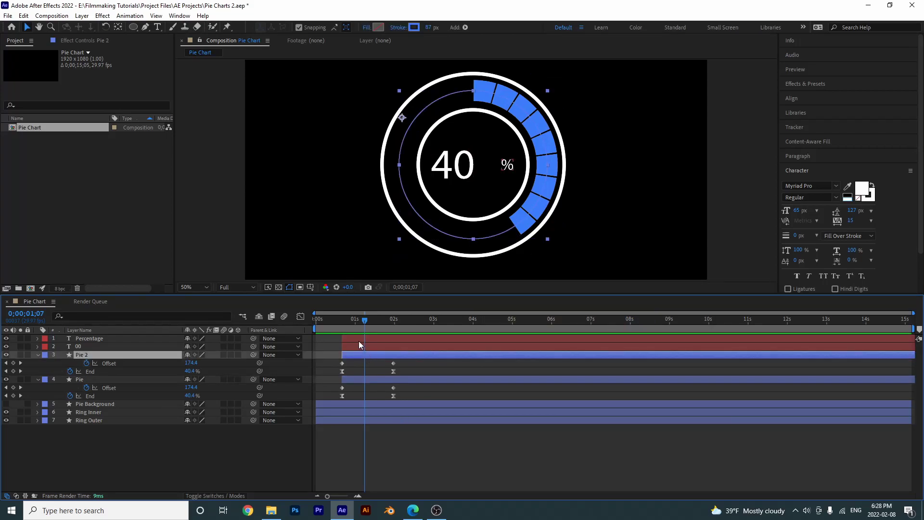
left_click(359, 337, "shift")
left_click_drag(354, 340, 374, 343)
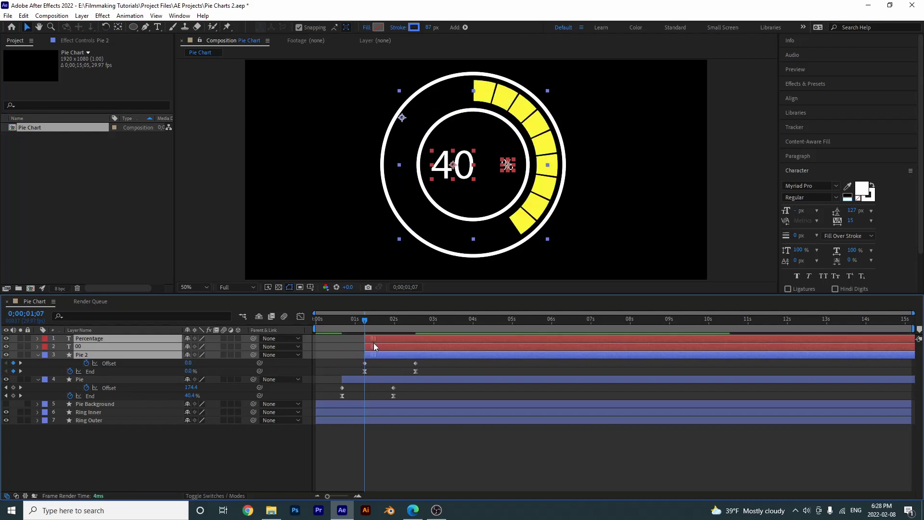
left_click(468, 482)
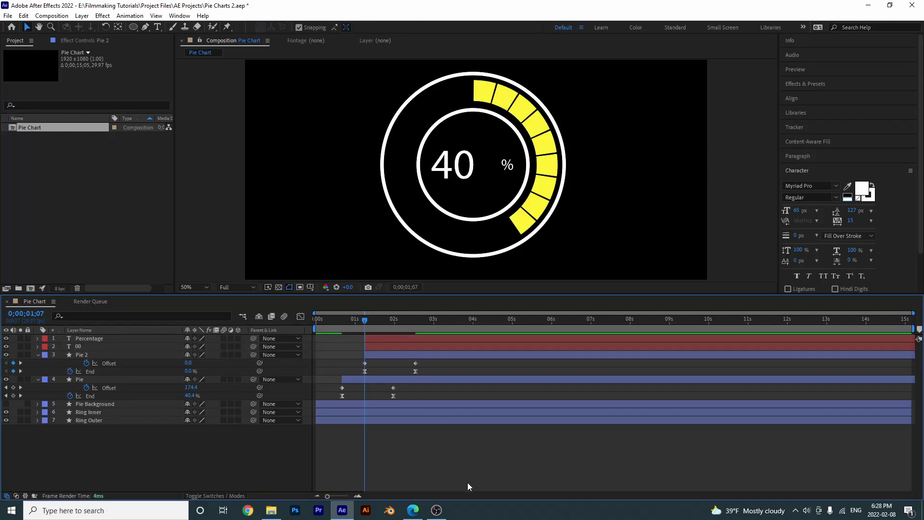
key("space")
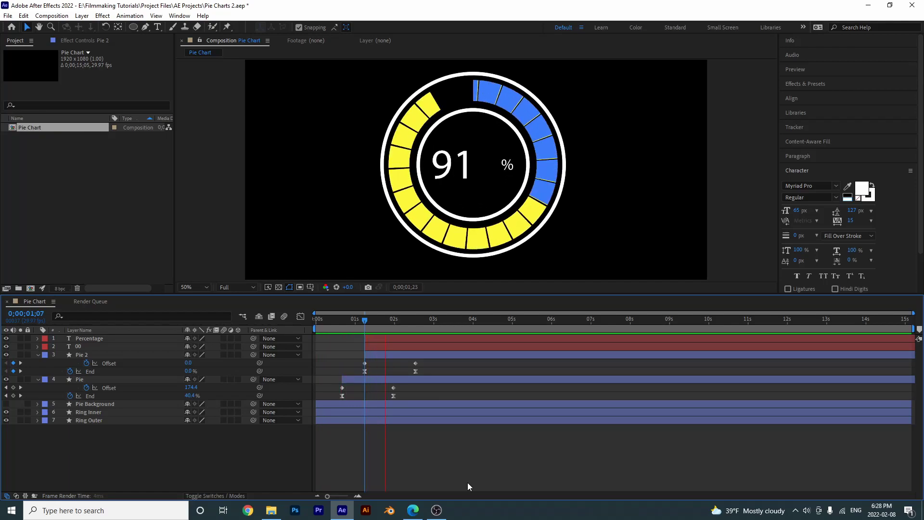
key("space")
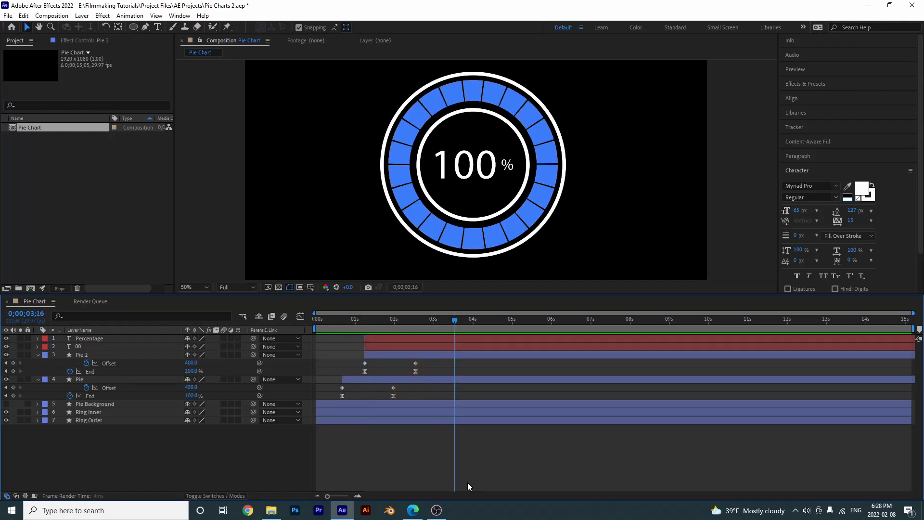
Preview the yellow and blue fills to examine how their segments line up when the blue ring completes
left_click(430, 420)
left_click(420, 379)
key("j")
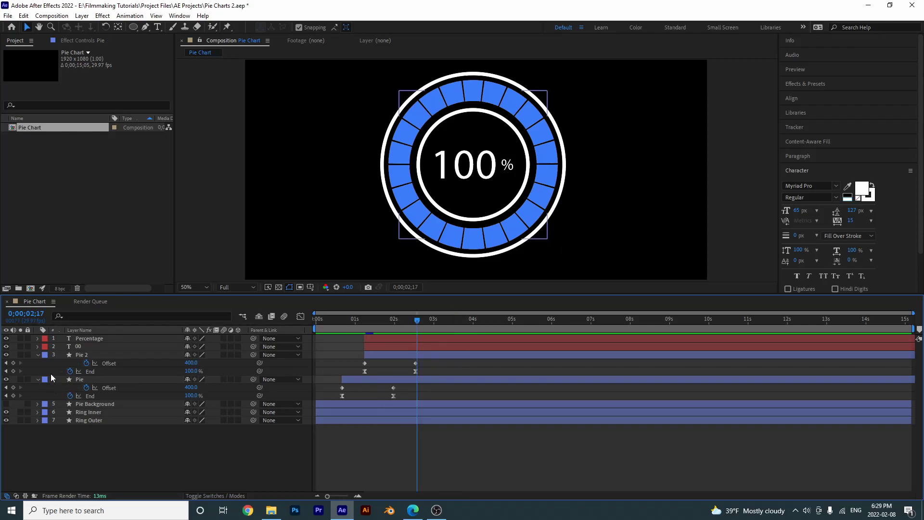
left_click(343, 389)
key("space")
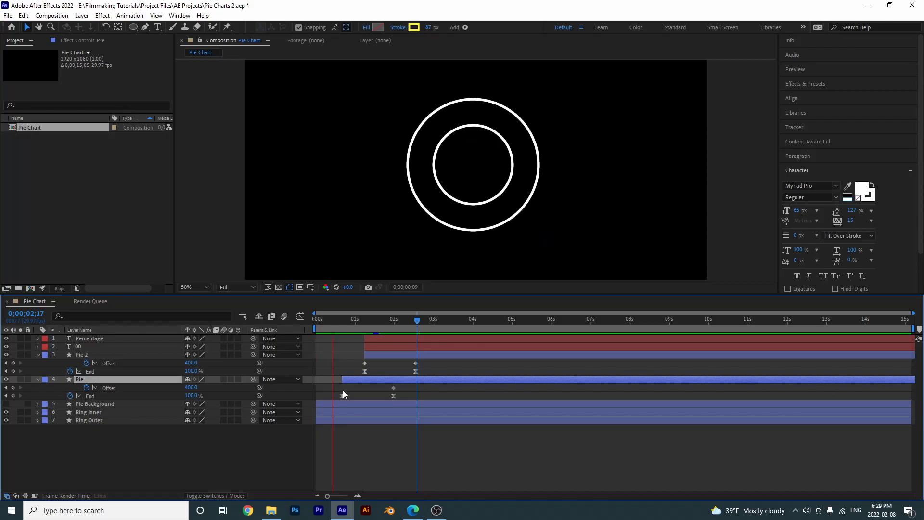
key("space")
left_click(382, 426)
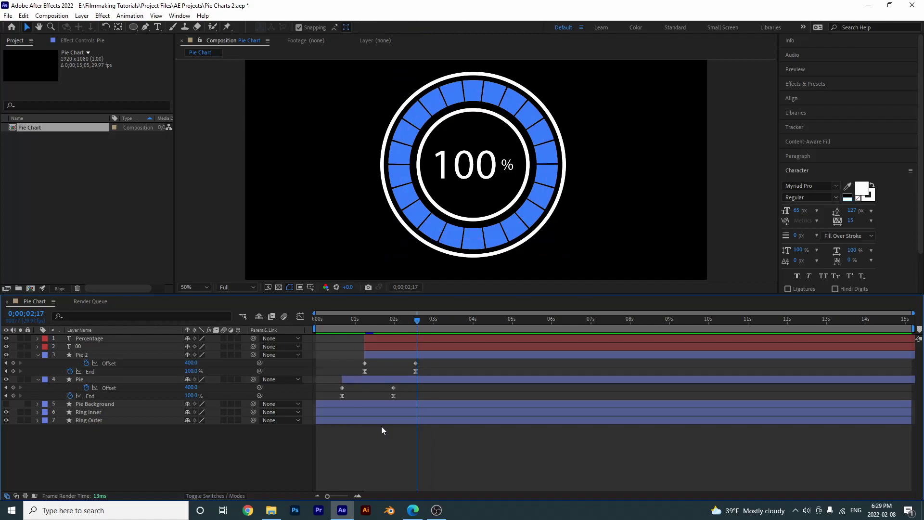
key("space")
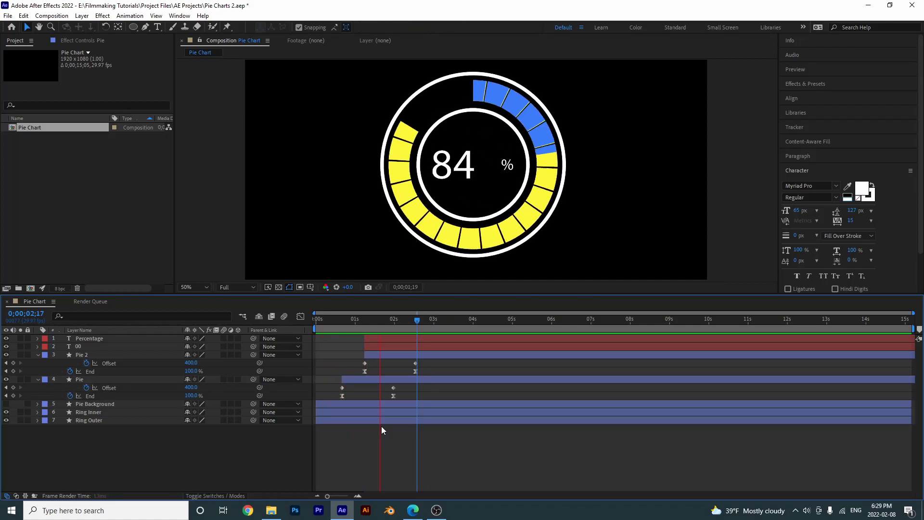
key("space")
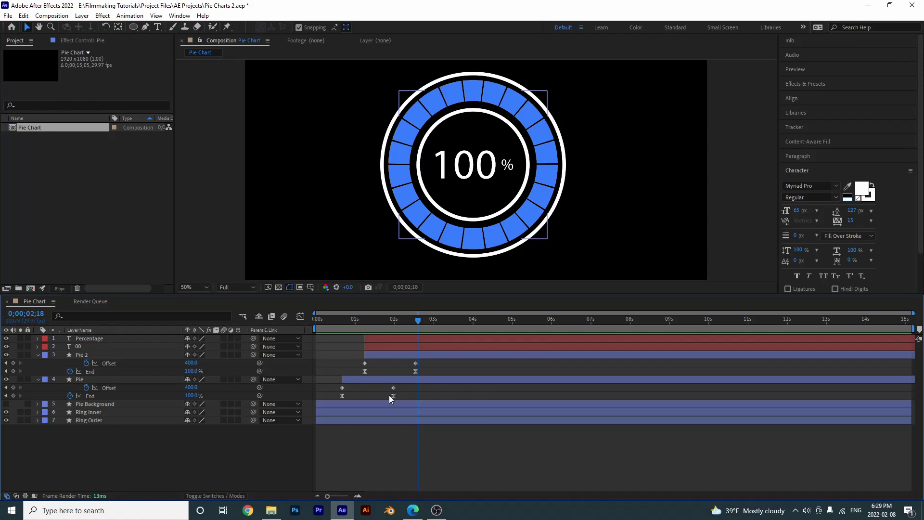
Try a final dash Offset of 690 on the yellow Pie layer at 0;00;01;29, compare the segments at 0;00;02;16, and undo it
left_click(416, 319)
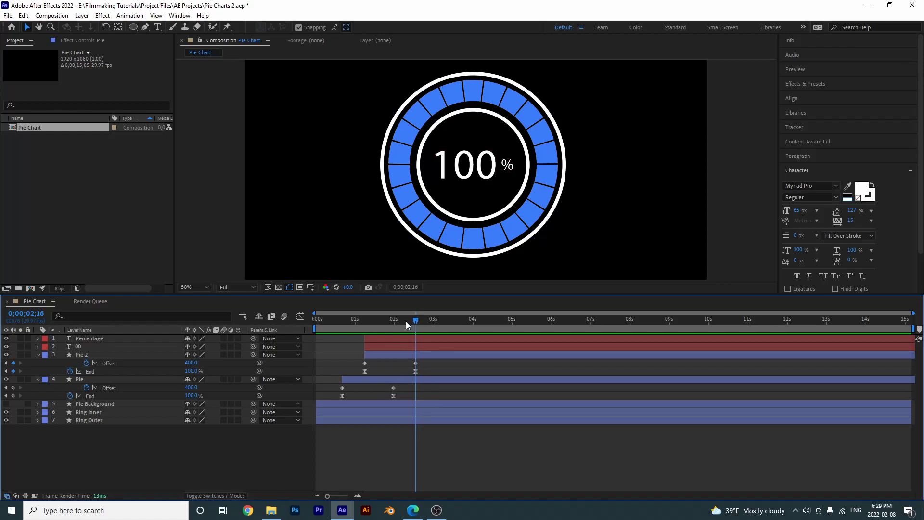
left_click_drag(405, 322, 394, 388)
left_click(394, 388)
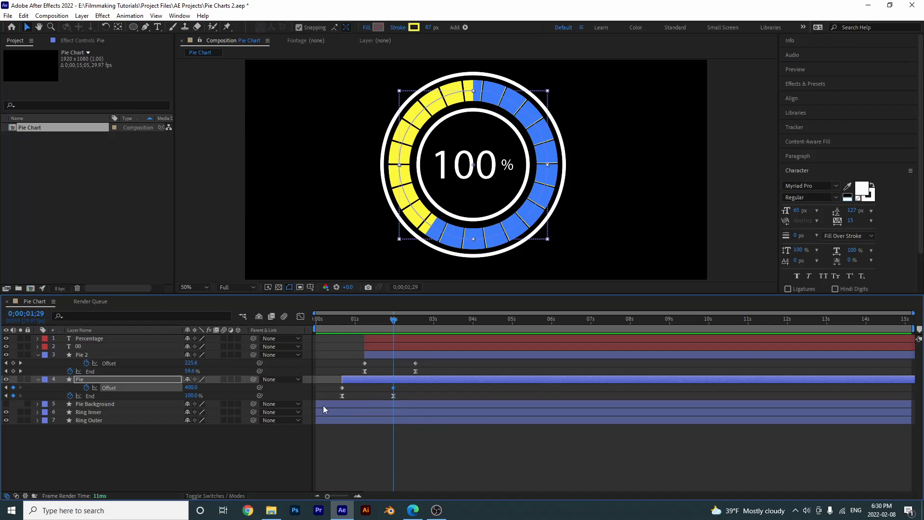
left_click_drag(196, 392, 439, 395)
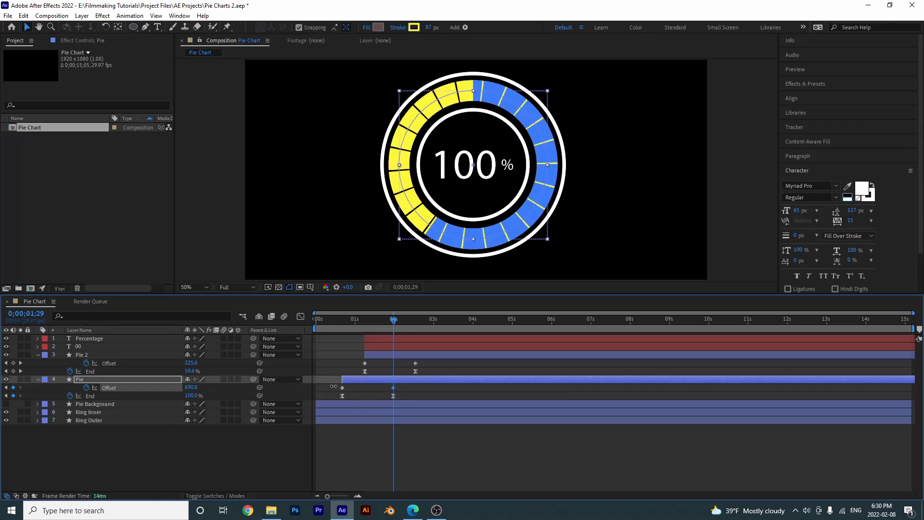
left_click(415, 320)
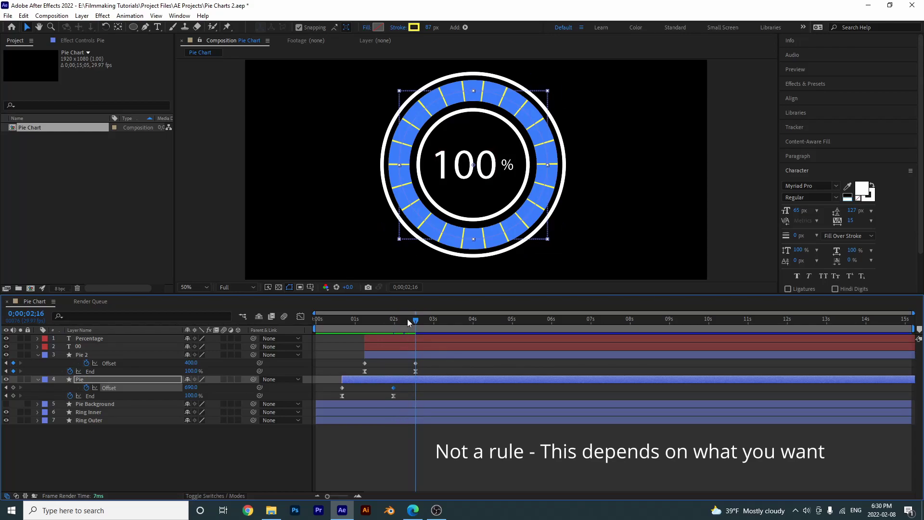
left_click_drag(407, 319, 395, 321)
key("ctrl+z")
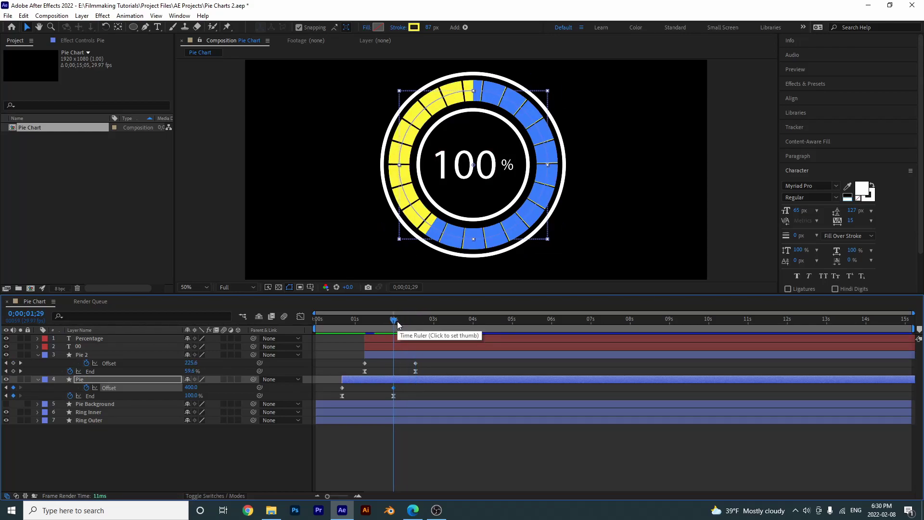
At 0;00;02;16, move the 00 counter and percent sign together out of the ring to the empty area at its lower right
key("k")
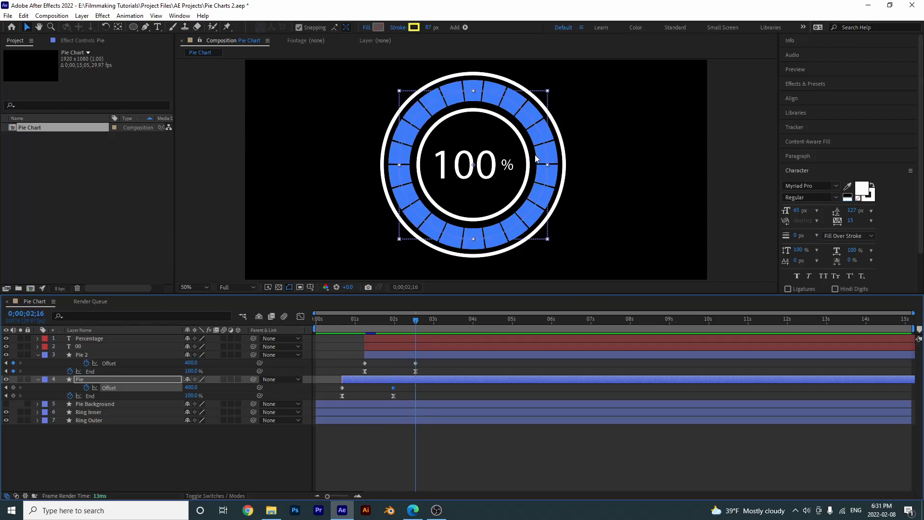
left_click(495, 198)
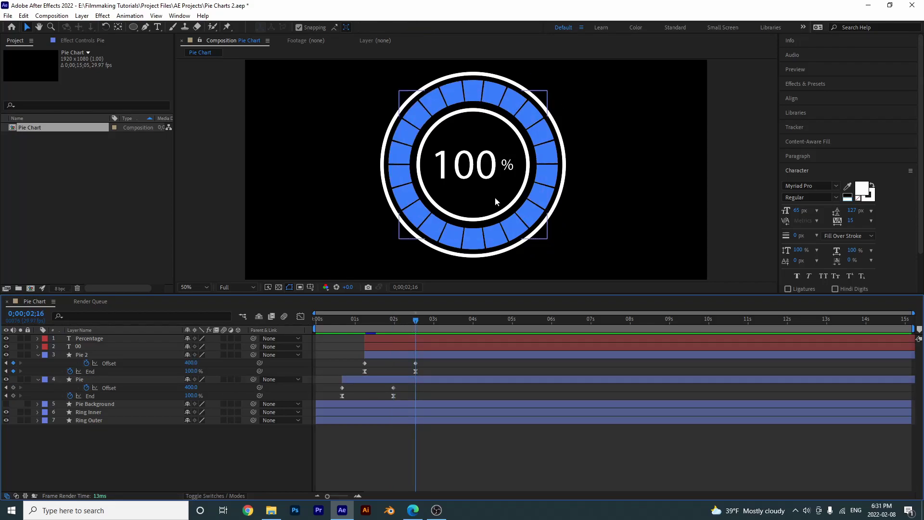
left_click(481, 171)
left_click(507, 165, "shift")
left_click_drag(466, 169, 618, 228)
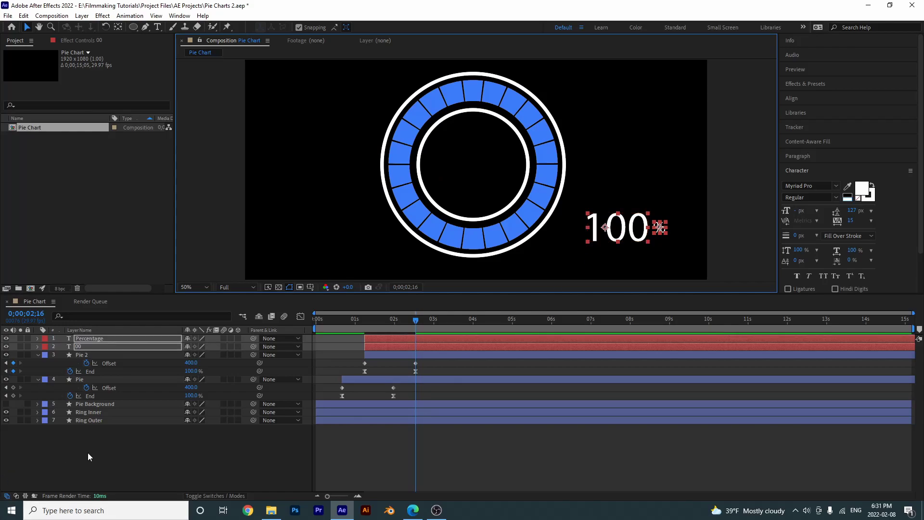
Try scaling the Percentage and 00 layers together to 213%, and undo the scaling
key("s")
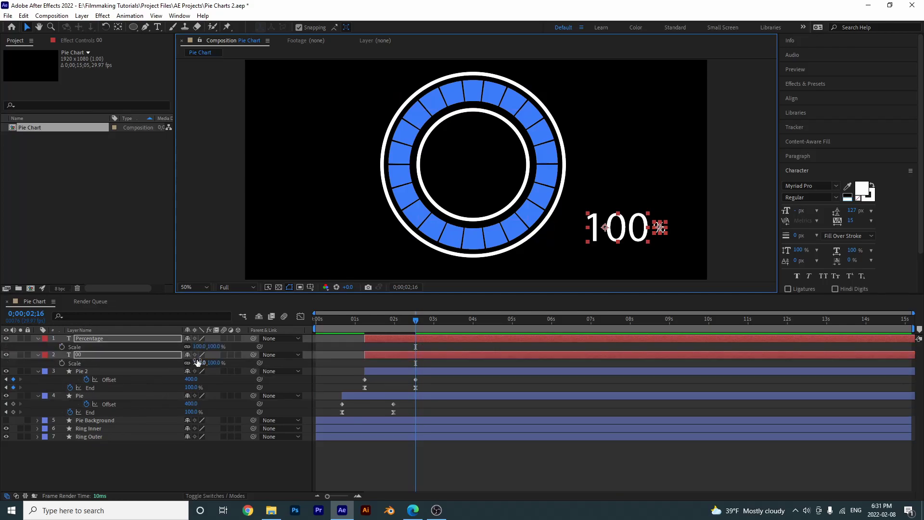
left_click_drag(198, 362, 250, 360)
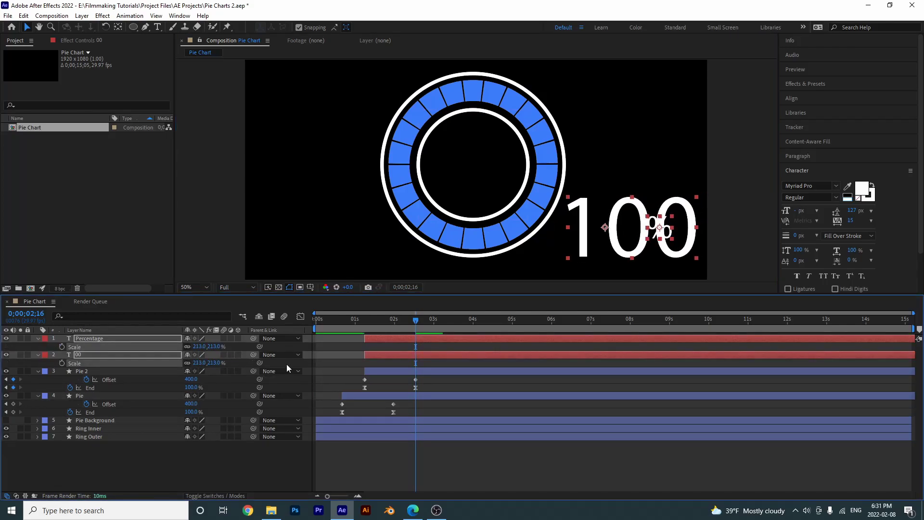
key("ctrl+z")
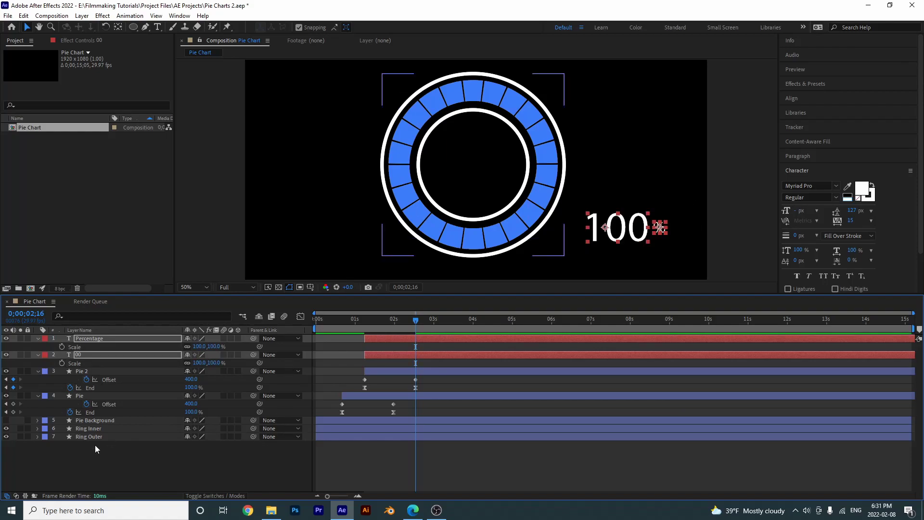
Create a null object and parent the Percentage and 00 layers to it
right_click(91, 465)
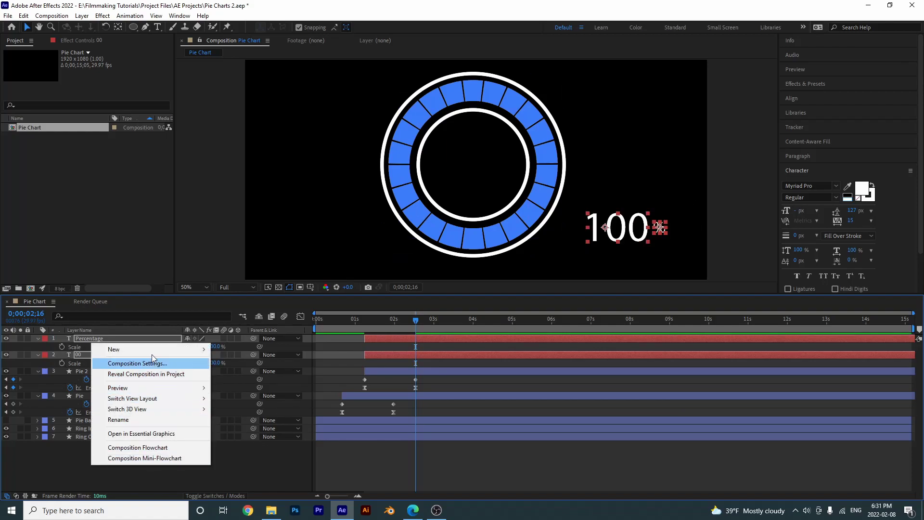
mouse_move(152, 354)
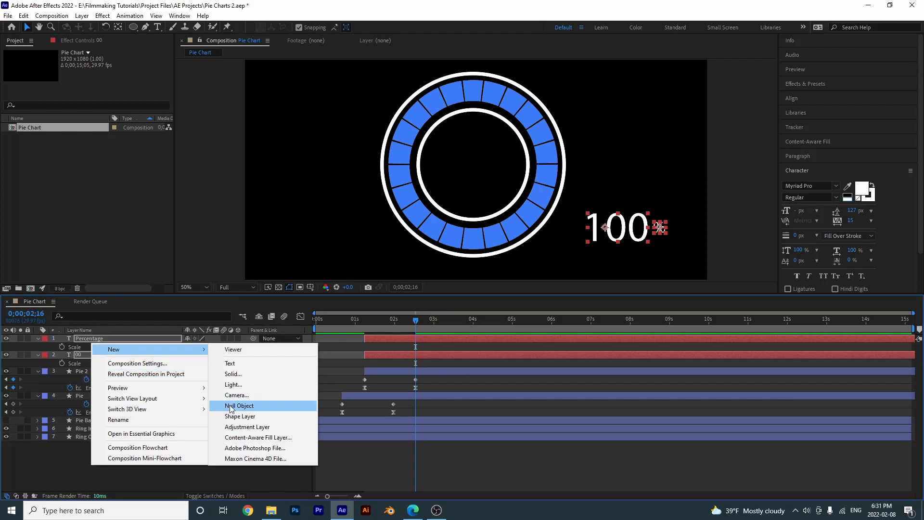
left_click(231, 406)
left_click(157, 363)
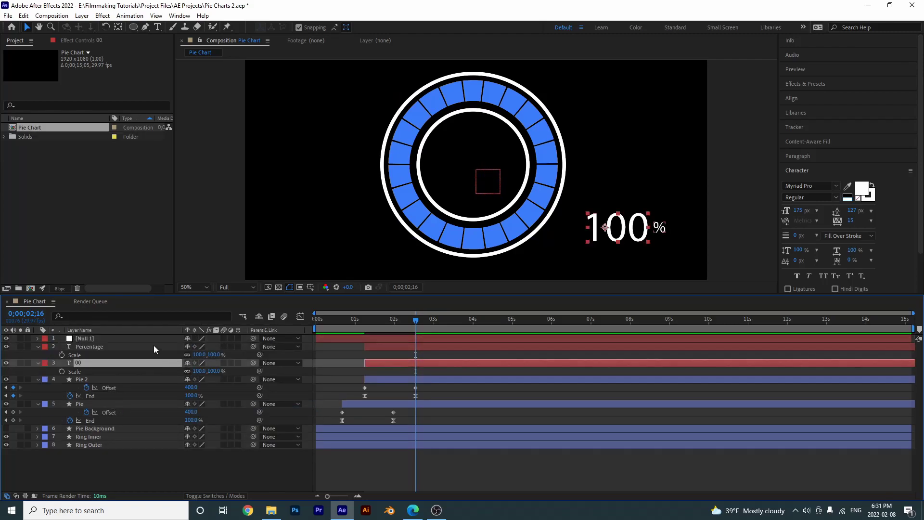
left_click(154, 345, "ctrl")
left_click_drag(253, 363, 98, 340)
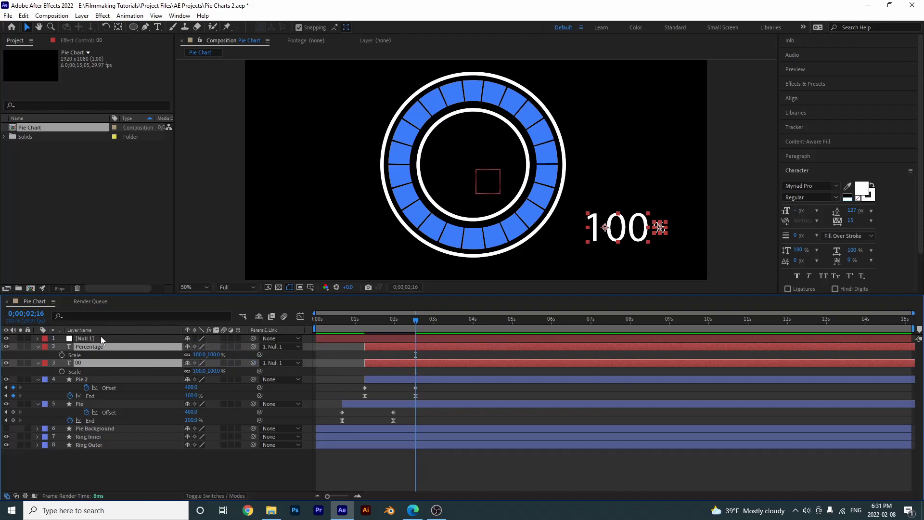
Scale Null 1 to 96% and reposition it so the linked counter and percent sign resize and move as one unit
left_click(100, 338)
key("s")
mouse_move(200, 347)
left_mouse_down()
mouse_move(210, 353)
mouse_move(199, 354)
left_mouse_up()
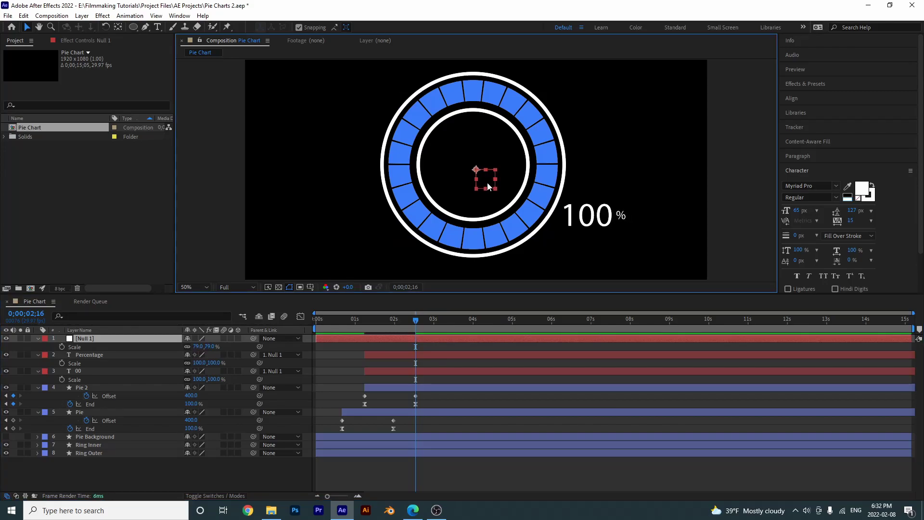
left_click_drag(487, 183, 515, 189)
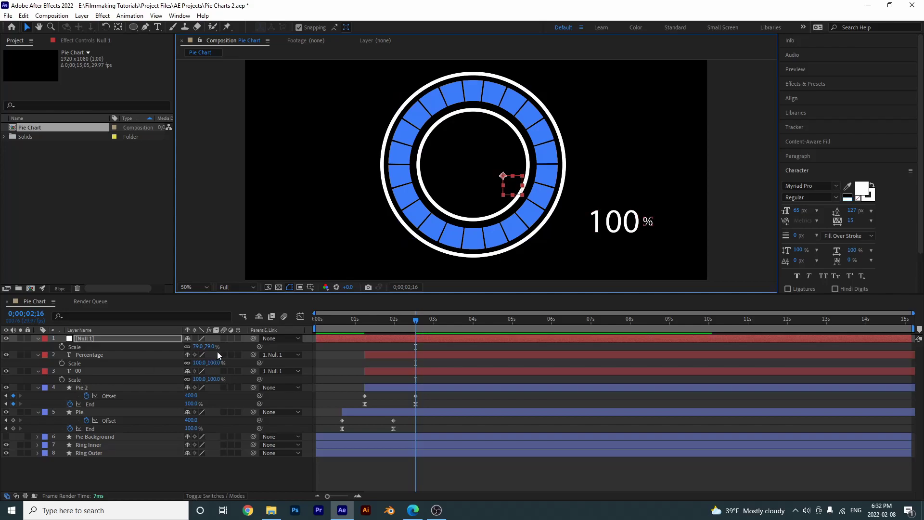
left_click_drag(199, 347, 207, 346)
left_click_drag(514, 188, 497, 179)
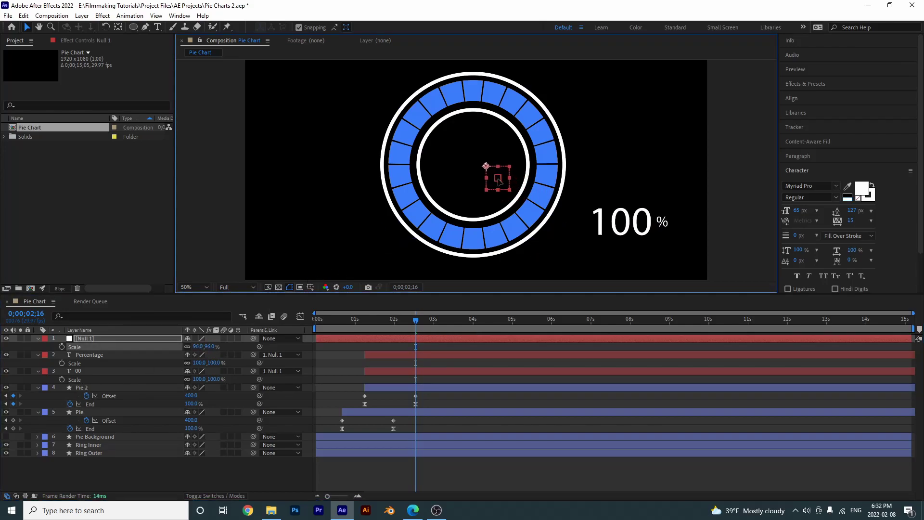
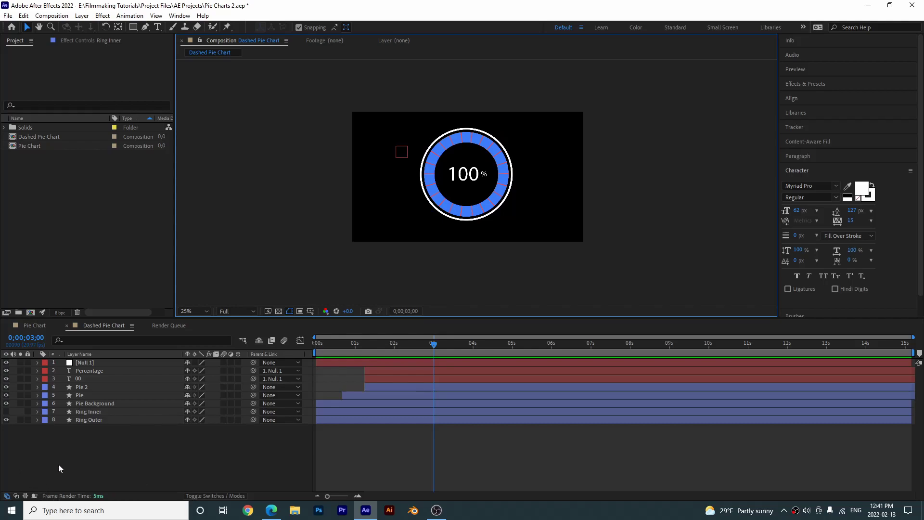
Delete the Pie Background, Pie and Ring Inner layers from the Dashed Pie Chart composition
left_click(81, 403)
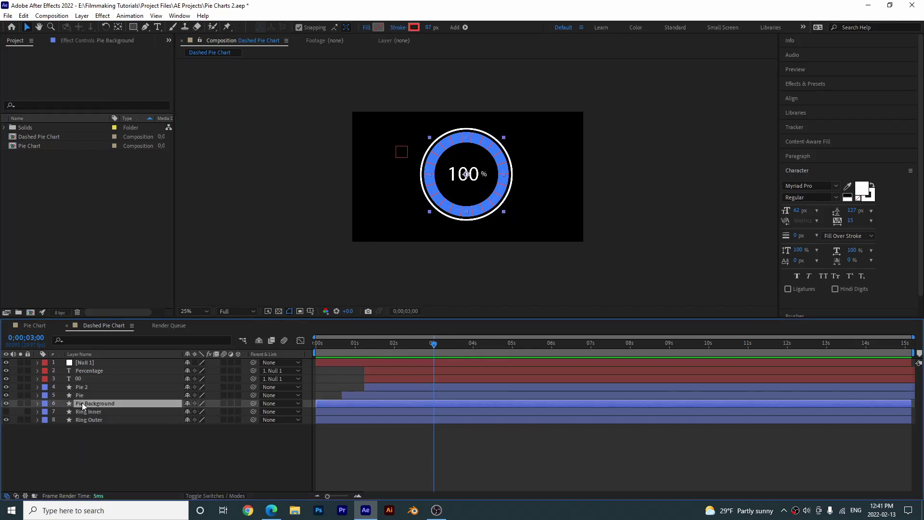
left_click(21, 403)
left_click(20, 403)
key("Delete")
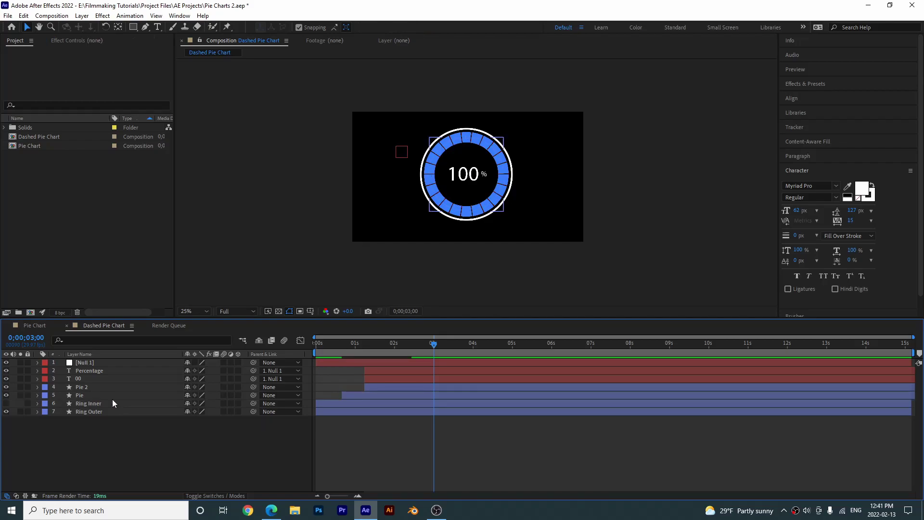
left_click(84, 396)
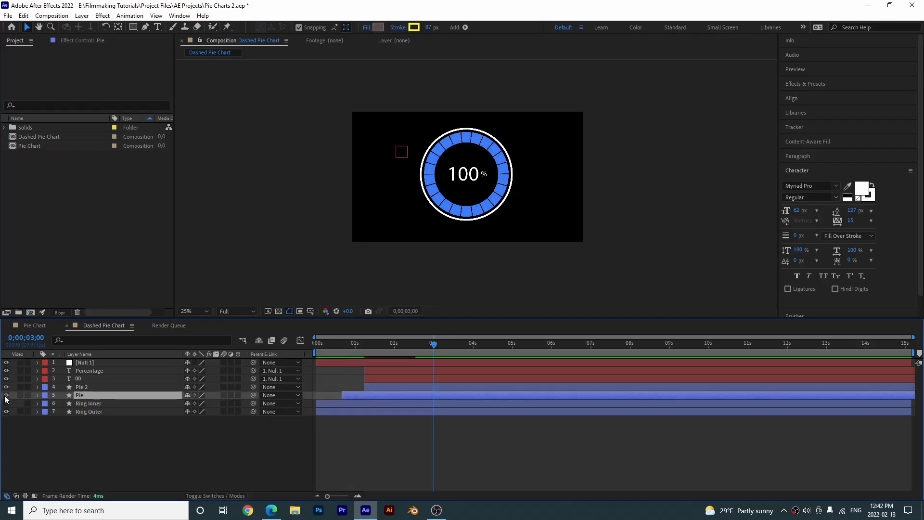
key("Delete")
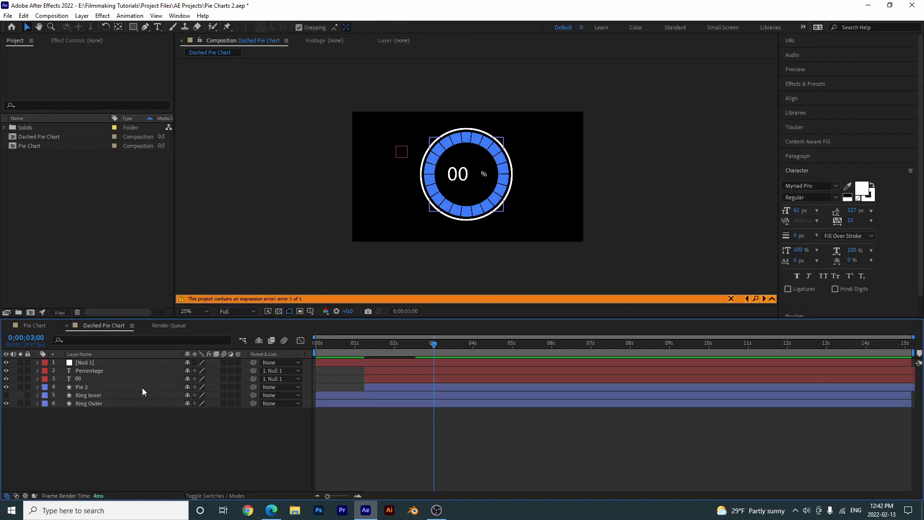
left_click(91, 386)
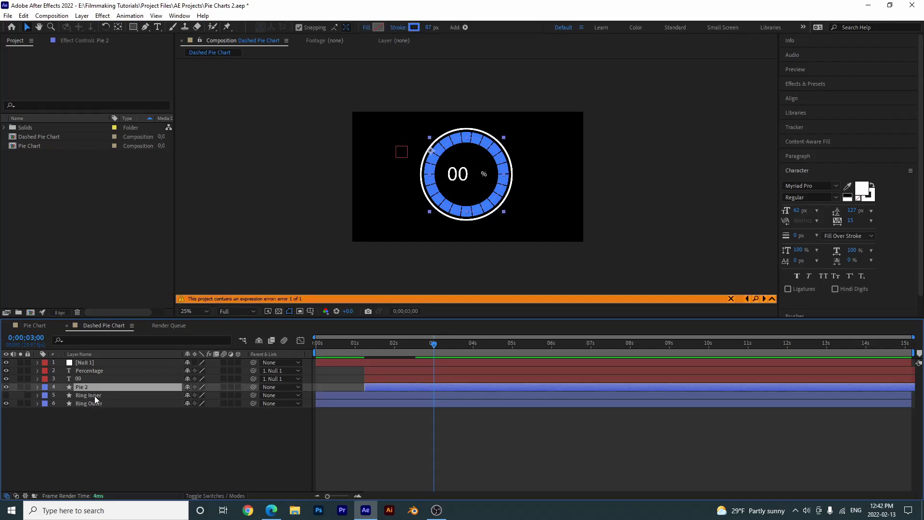
left_click(96, 396)
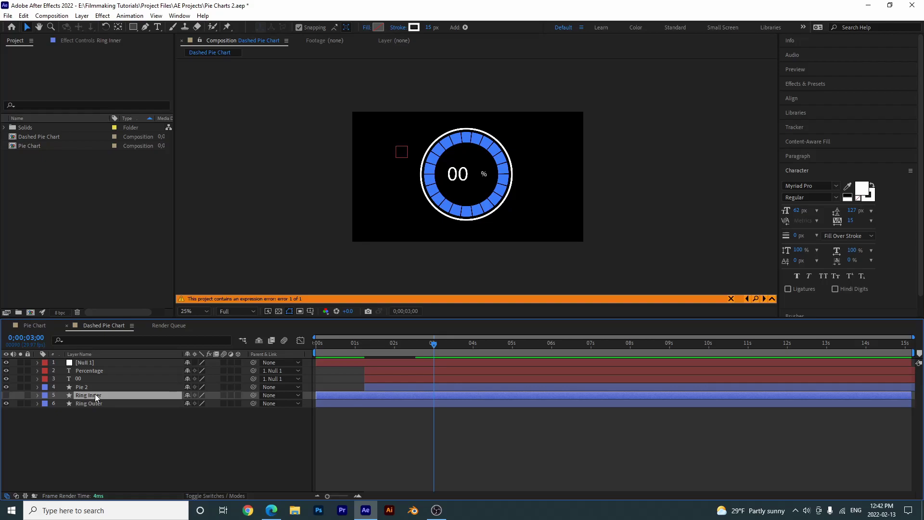
key("Delete")
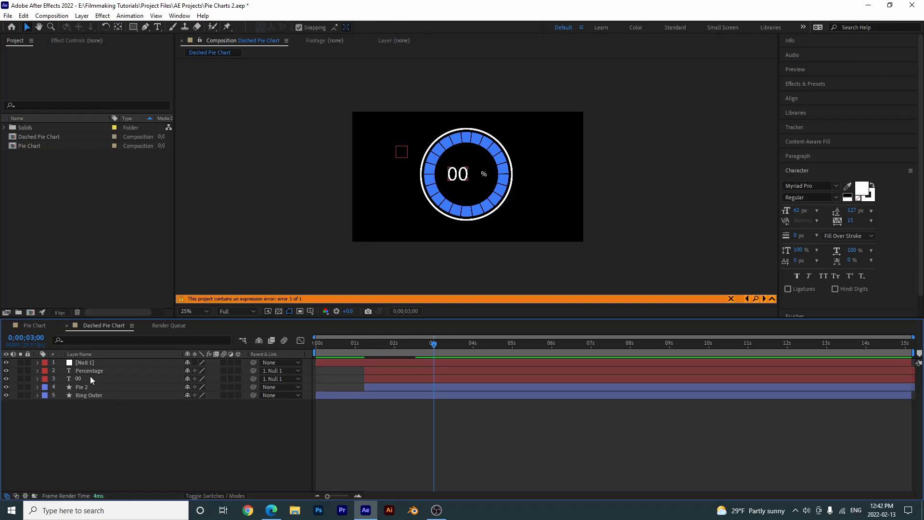
Move the Null 1, Percentage and 00 layers together so the counter sits outside the ring at its lower left
left_click(88, 378)
left_click(85, 362, "shift")
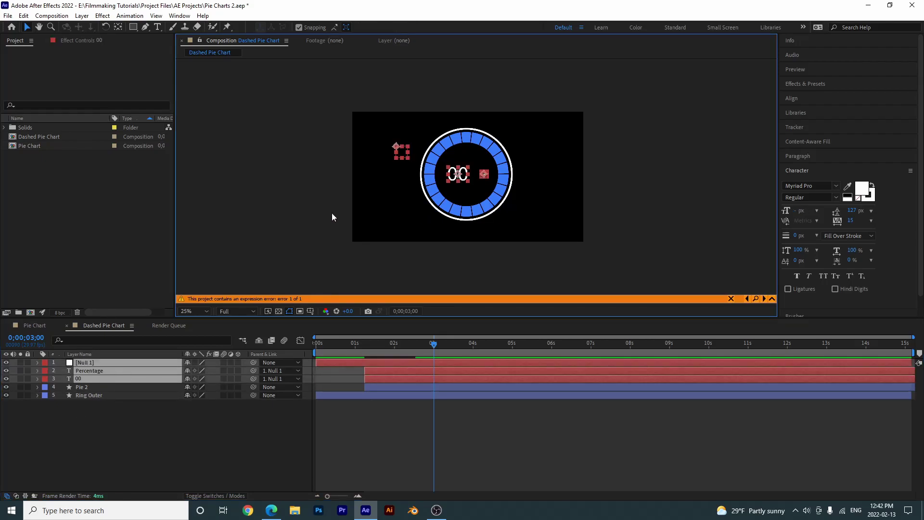
left_click_drag(398, 152, 332, 193)
left_click(278, 446)
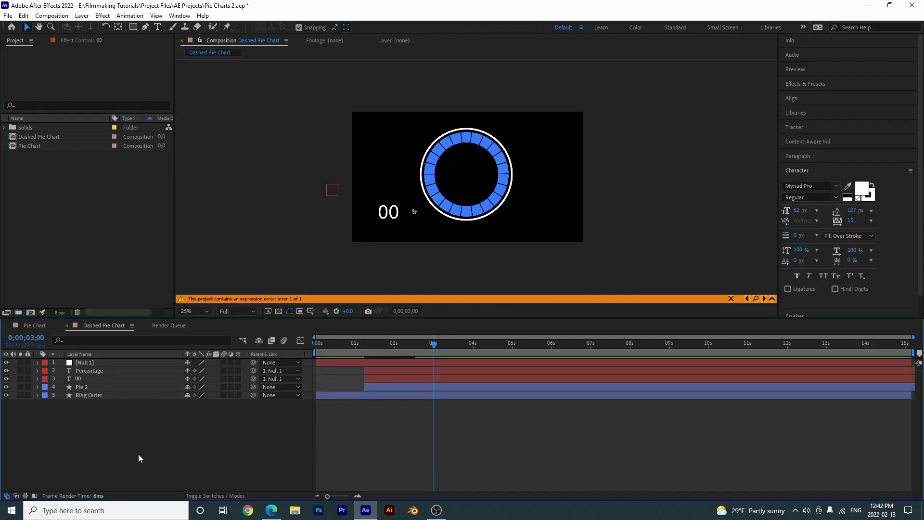
Set the Dash length of the Pie 2 ellipse stroke to 9.9 to split the ring into thin segments
left_click(37, 388)
left_click(37, 387)
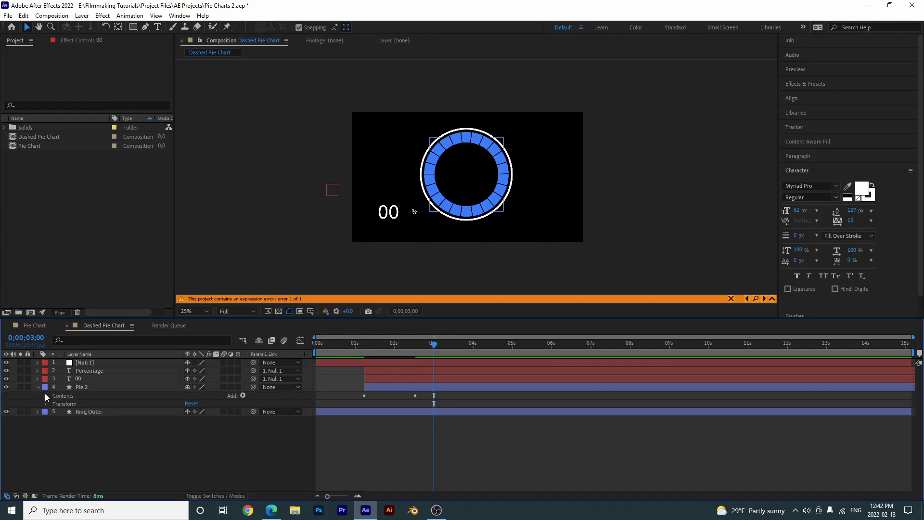
left_click(46, 395)
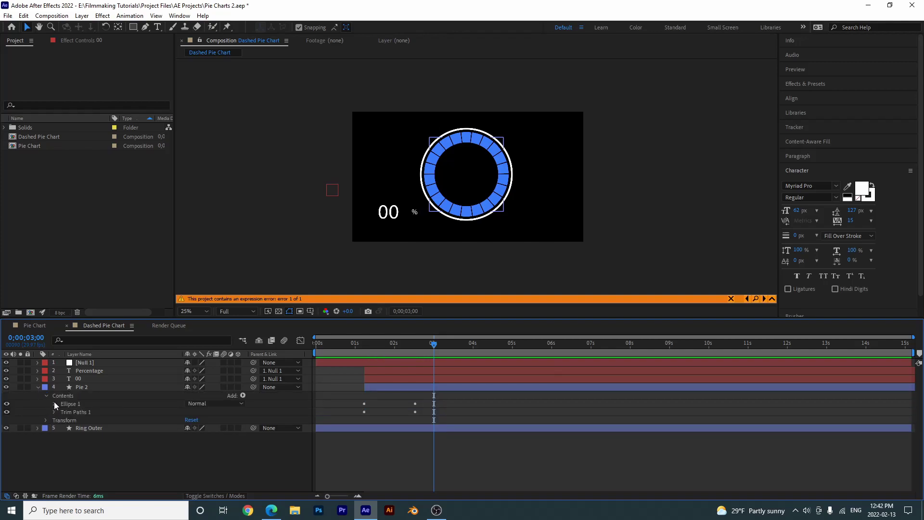
left_click(54, 404)
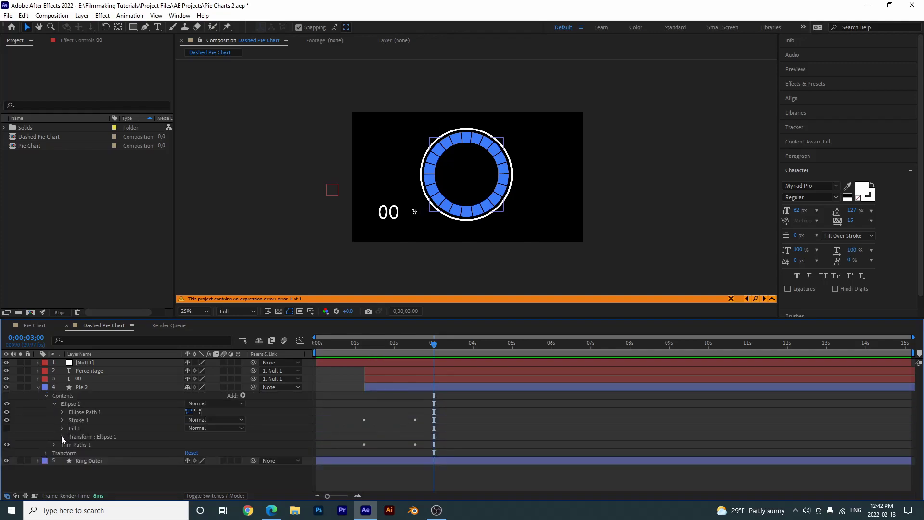
left_click(61, 421)
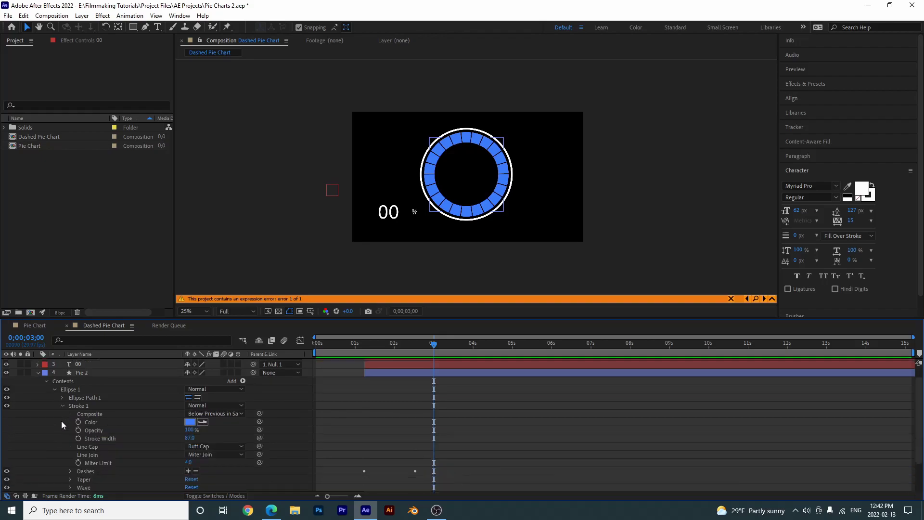
left_click(156, 470)
scroll(240, 443, "down", 3)
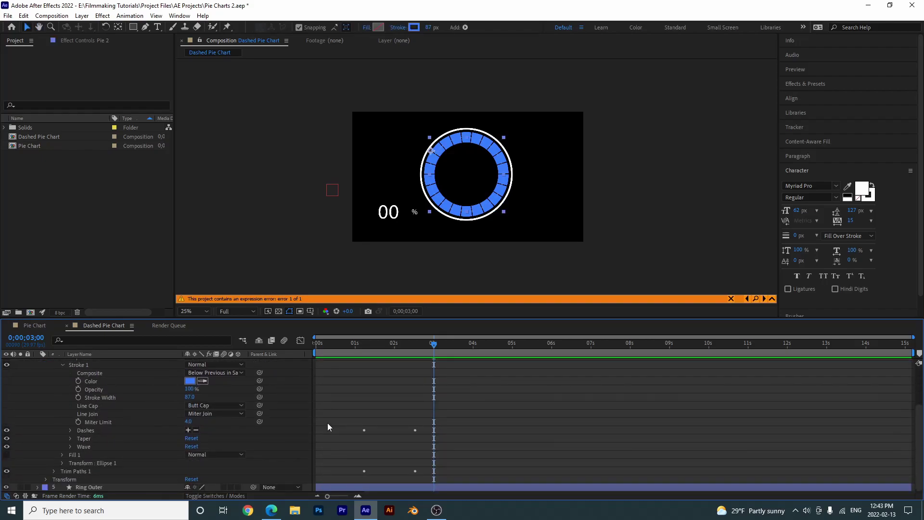
left_click(70, 431)
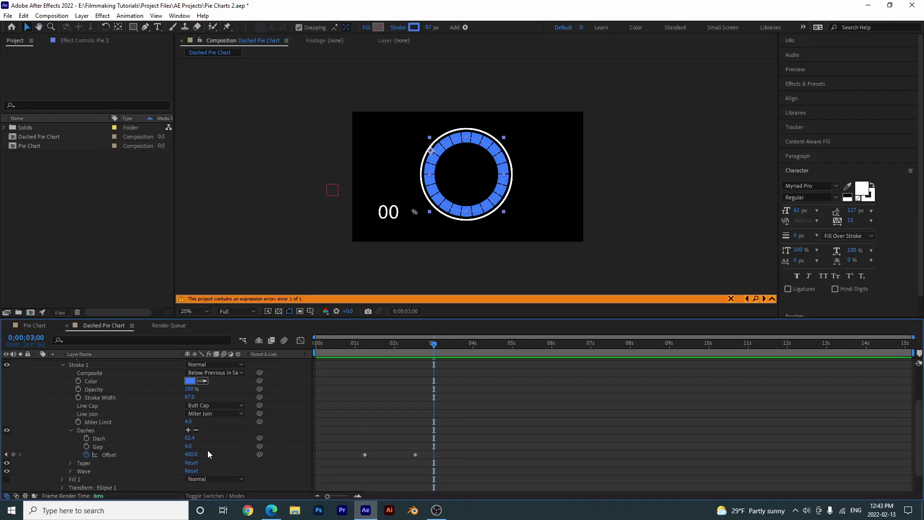
left_click(190, 438)
type("9.9")
key("Return")
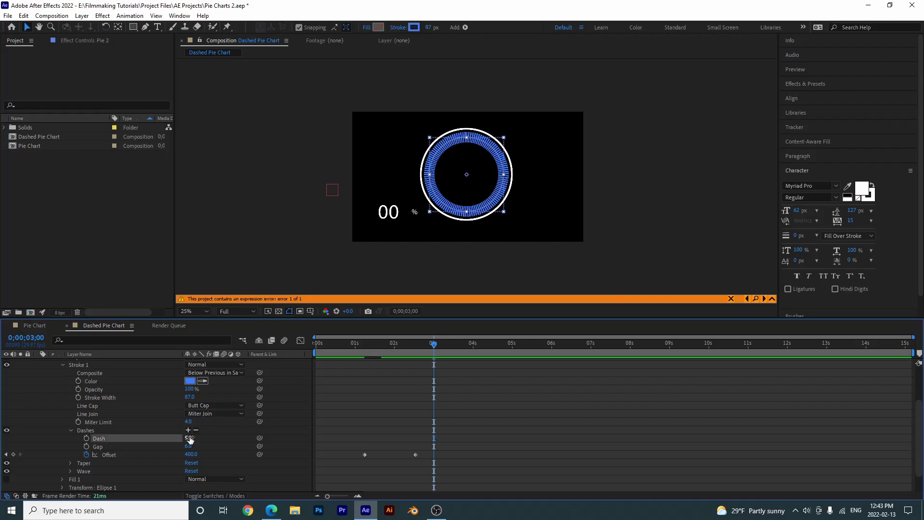
Preview the thinly dashed blue fill and examine the segments on the enlarged ring
left_click(372, 392)
key("space")
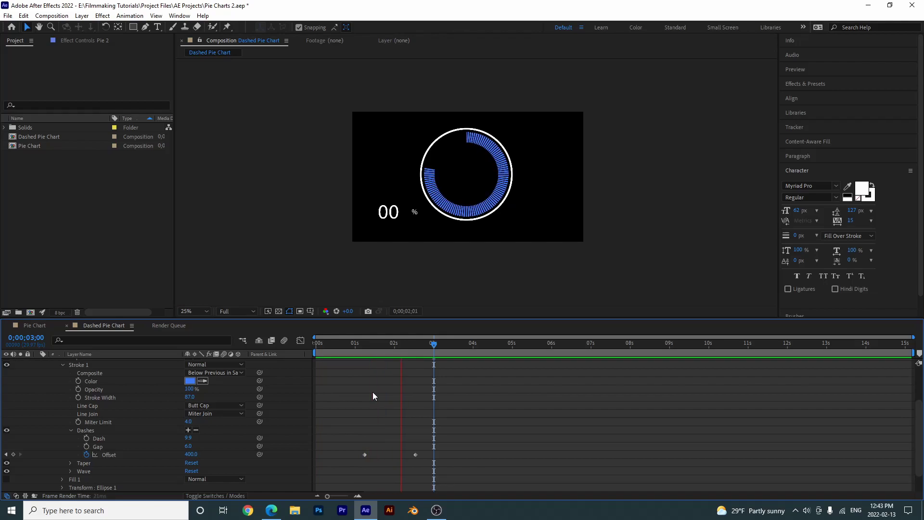
key("space")
scroll(455, 241, "up", 2)
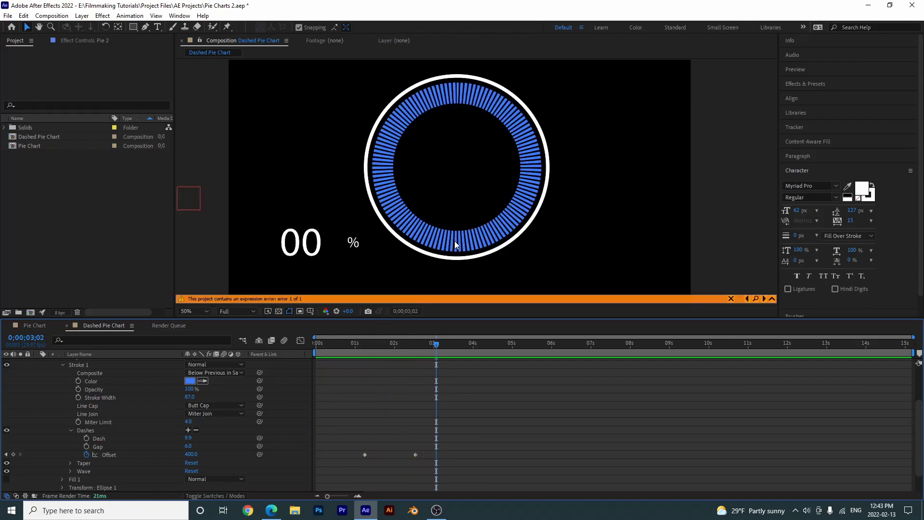
key("space")
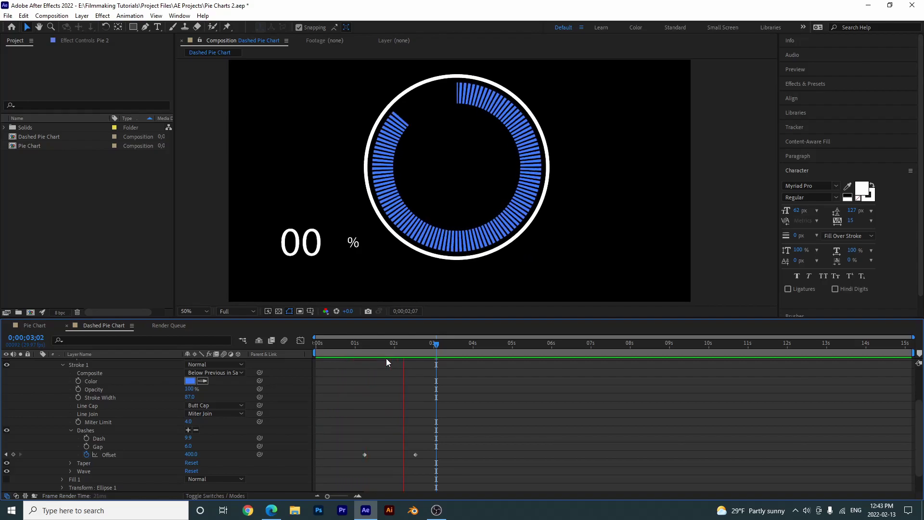
key("space")
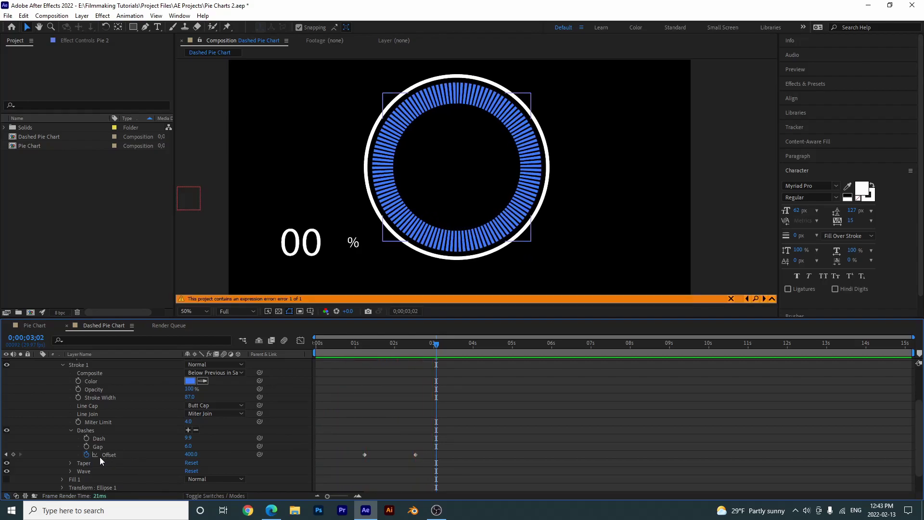
Remove the keyframe animation from the dash Offset of the Pie 2 stroke
left_click(87, 455)
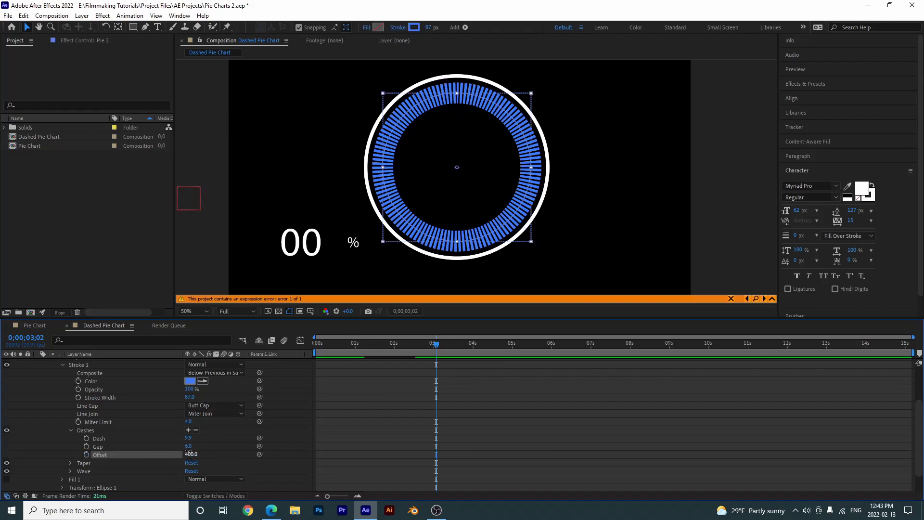
Reset the dash Offset of the Pie 2 stroke to 0 and preview the dashed fill animation
left_click_drag(187, 454, 189, 453)
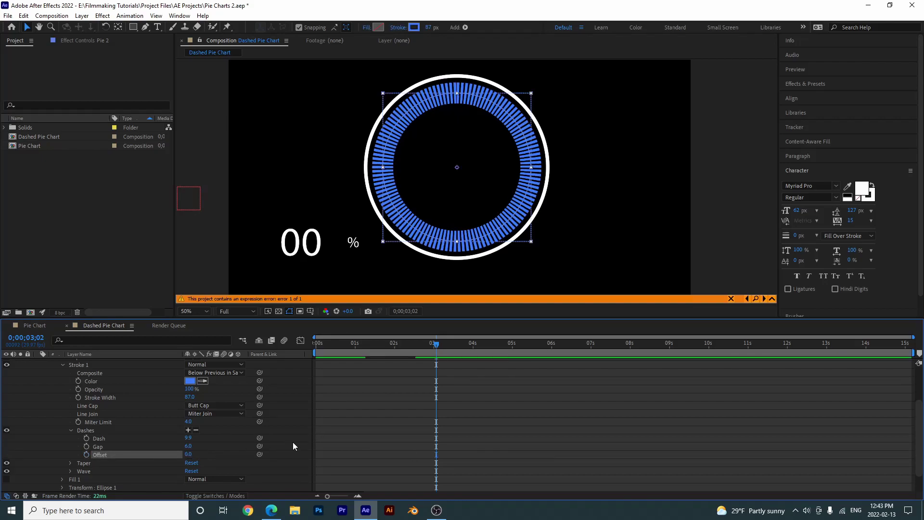
key("space")
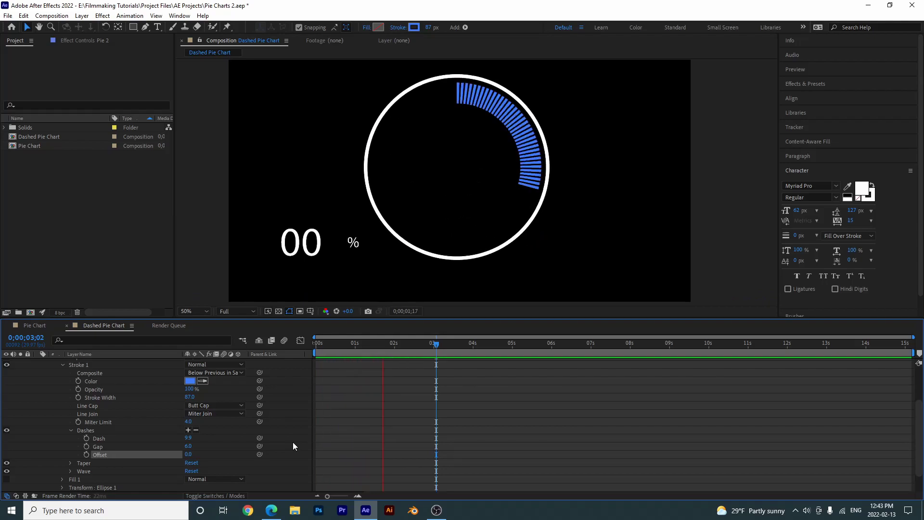
key("space")
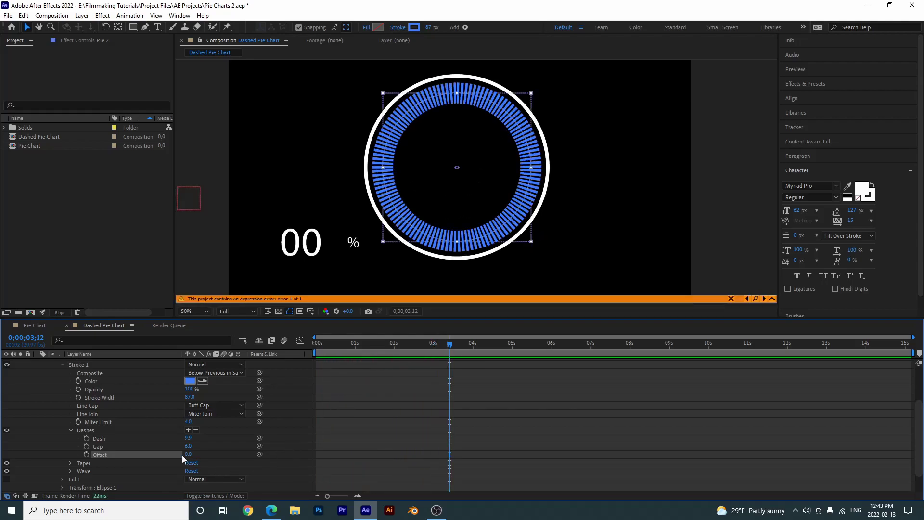
Set the Dash length of the Pie 2 stroke to 10 and preview the fill around the ring
left_click_drag(190, 438, 192, 433)
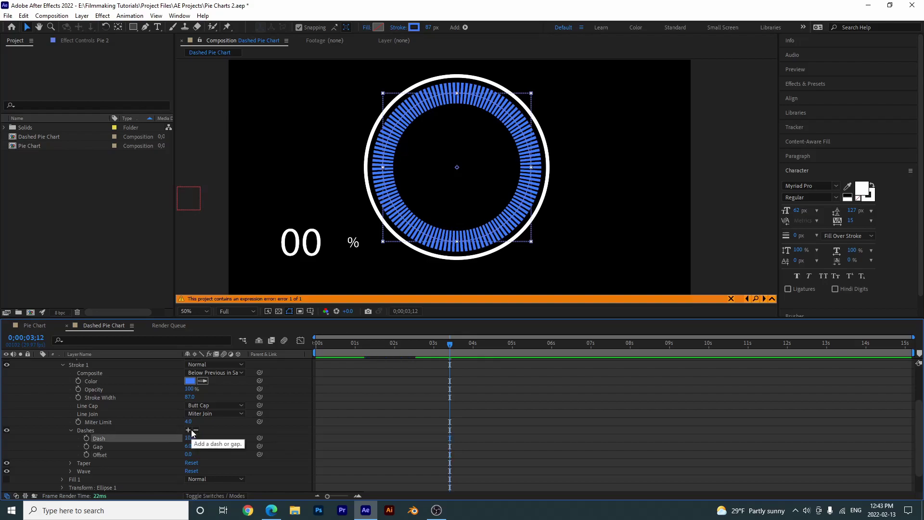
left_click(353, 426)
key("space")
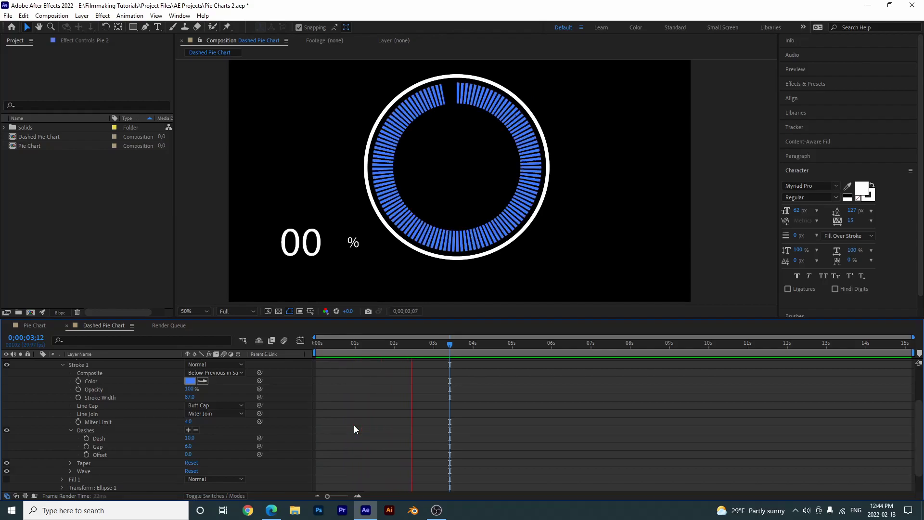
key("space")
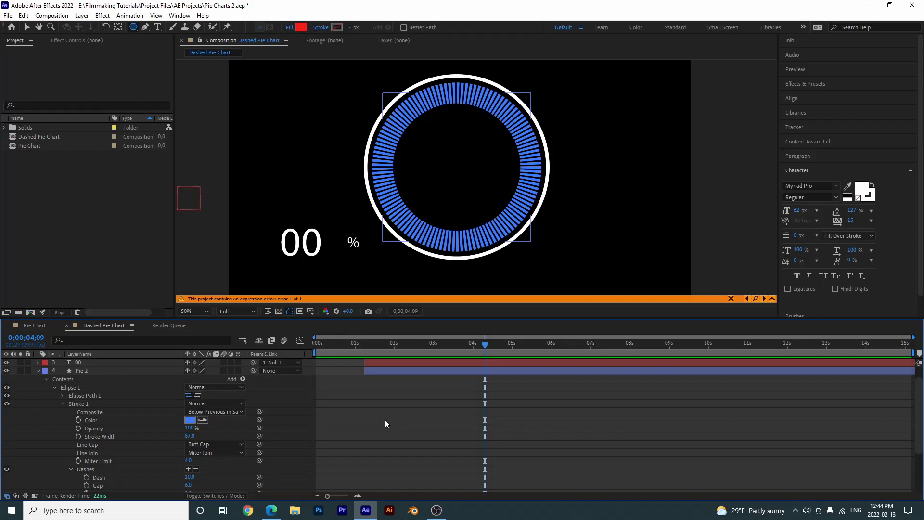
Collapse the expanded properties of every layer in the Dashed Pie Chart composition and deselect the layers
key("ctrl+a")
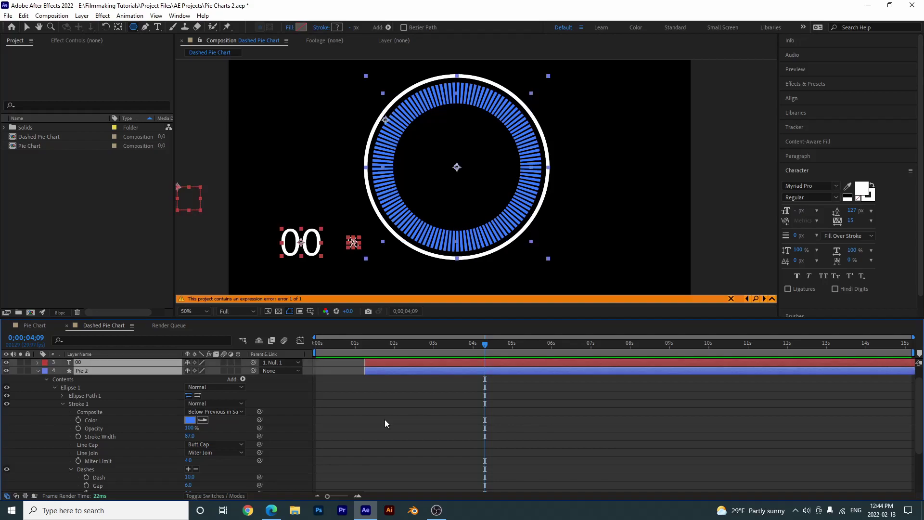
key("u")
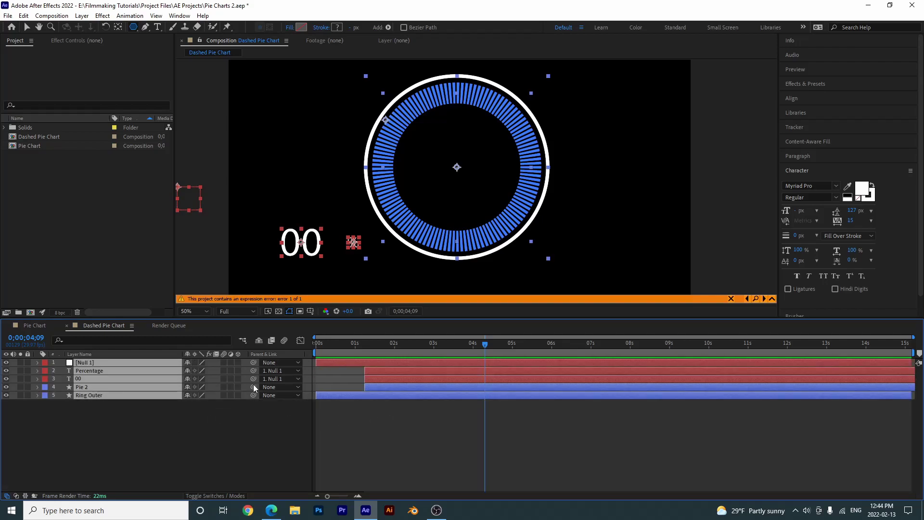
left_click(191, 441)
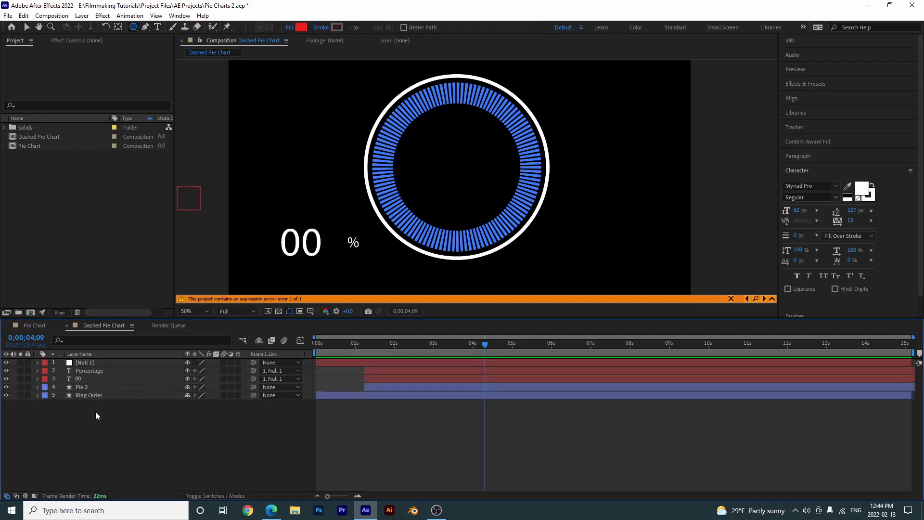
Draw a red pentagon with an outer radius of about 145 in the empty area left of the ring and centre its anchor point
left_click(134, 28)
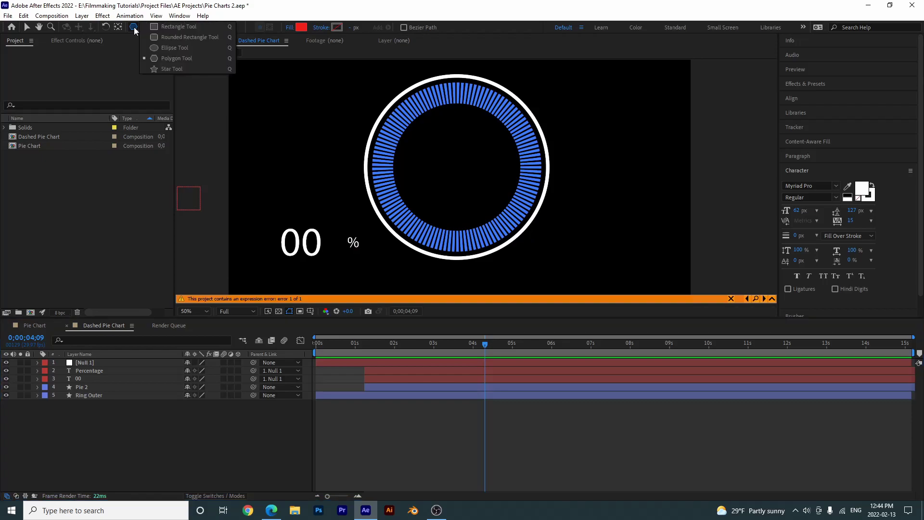
left_click(166, 60)
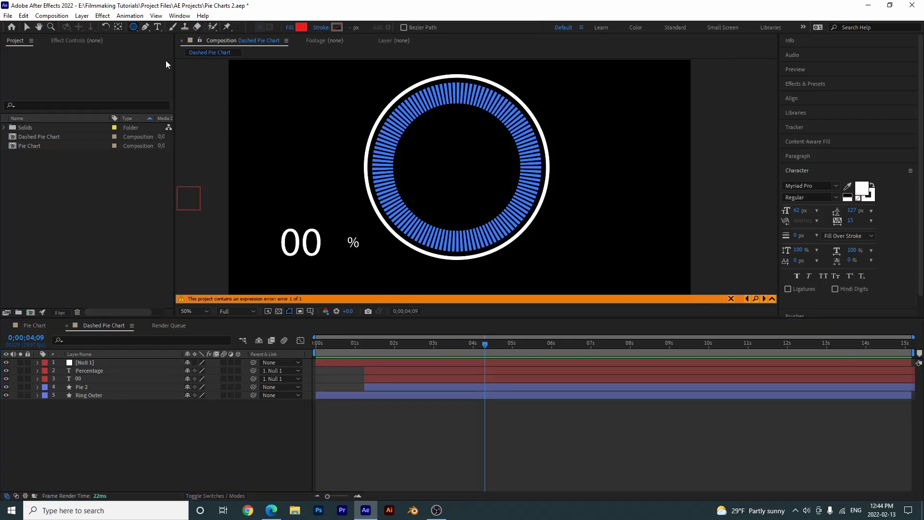
left_click(135, 28)
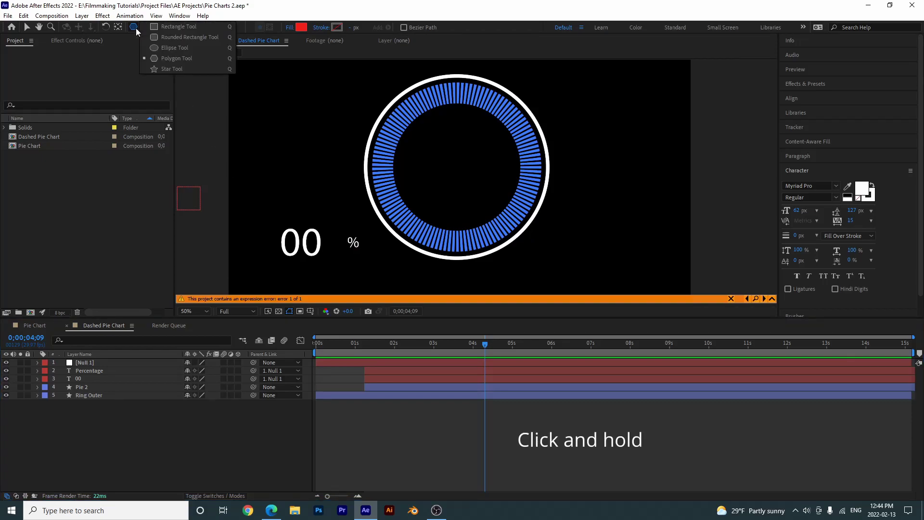
left_click(182, 60)
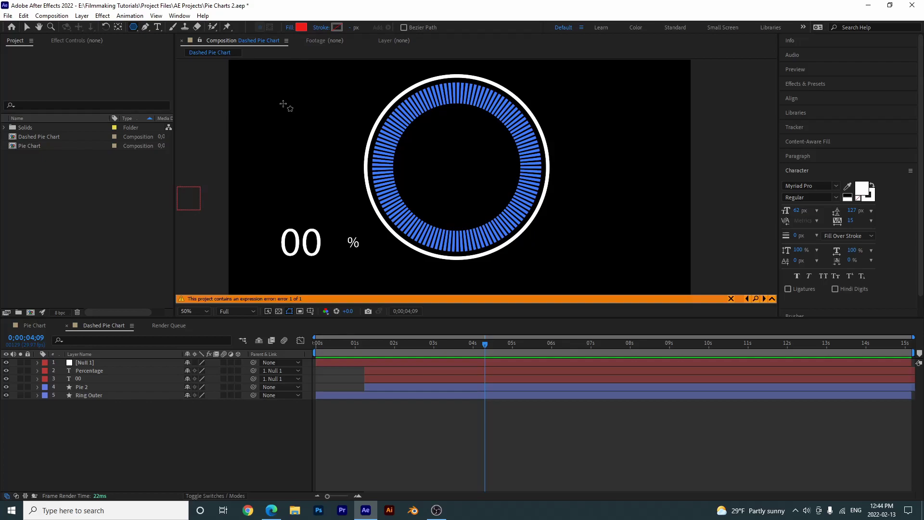
mouse_move(283, 104)
left_mouse_down()
mouse_move(312, 141)
mouse_move(301, 133)
left_mouse_up()
key("ctrl+alt+Home")
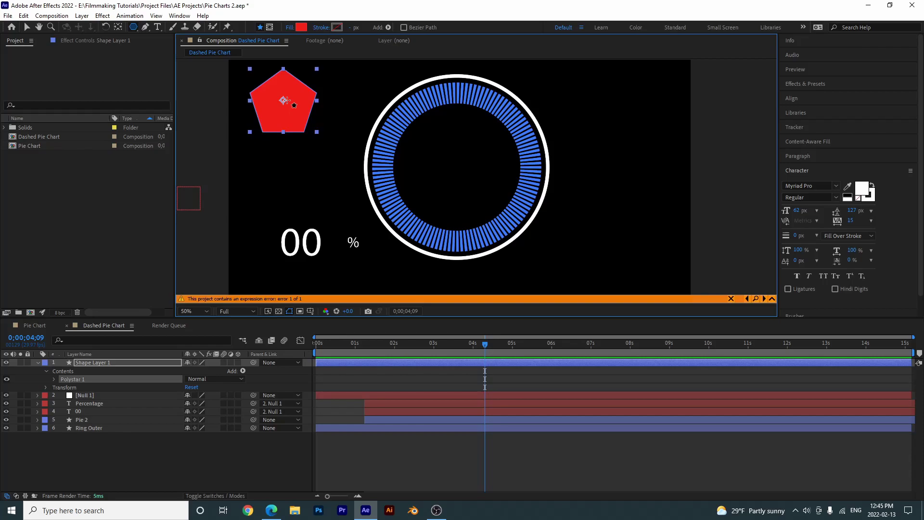
Rename the new pentagon shape layer as Needle
left_click(110, 363)
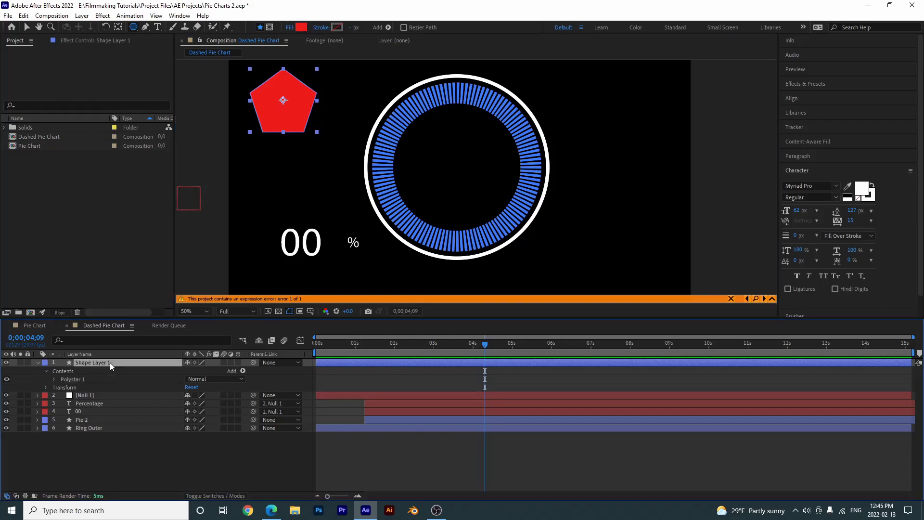
key("Return")
type("N")
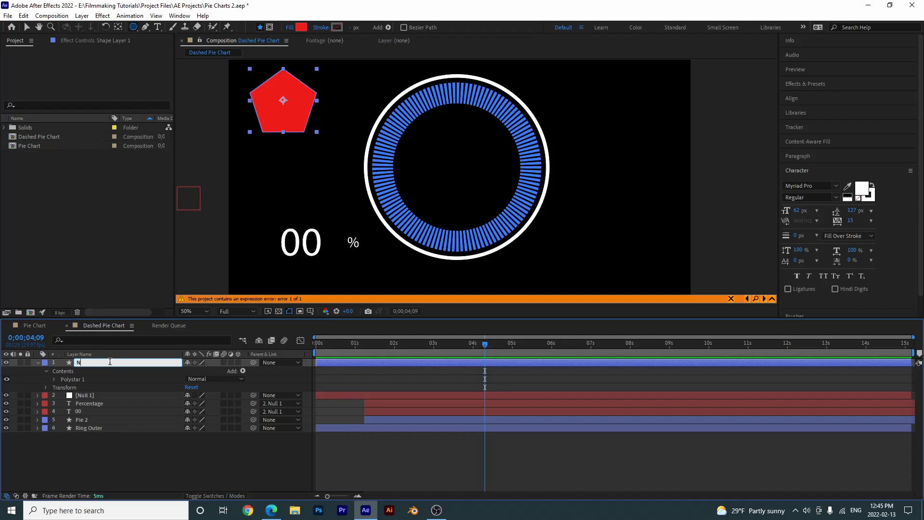
type("eedle")
key("Return")
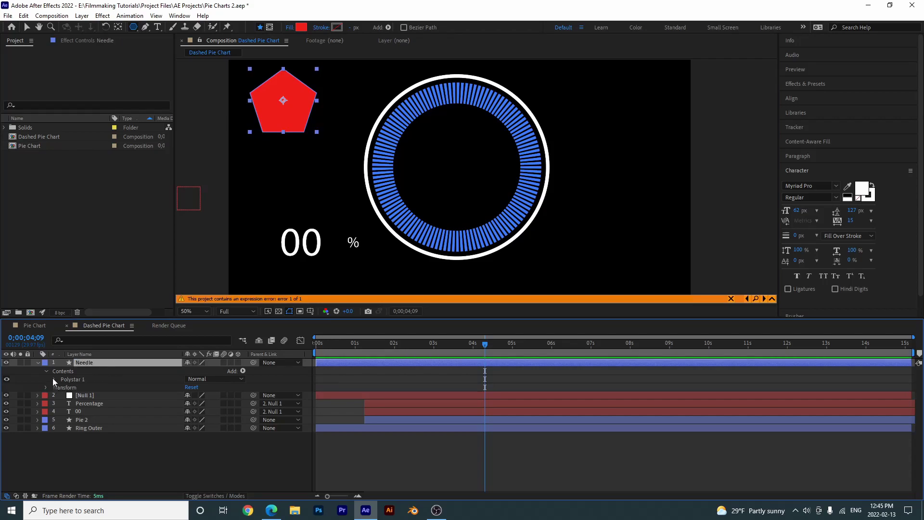
Set the Points of the Needle's polystar path to 3 to turn the pentagon into a triangle
left_click(54, 379)
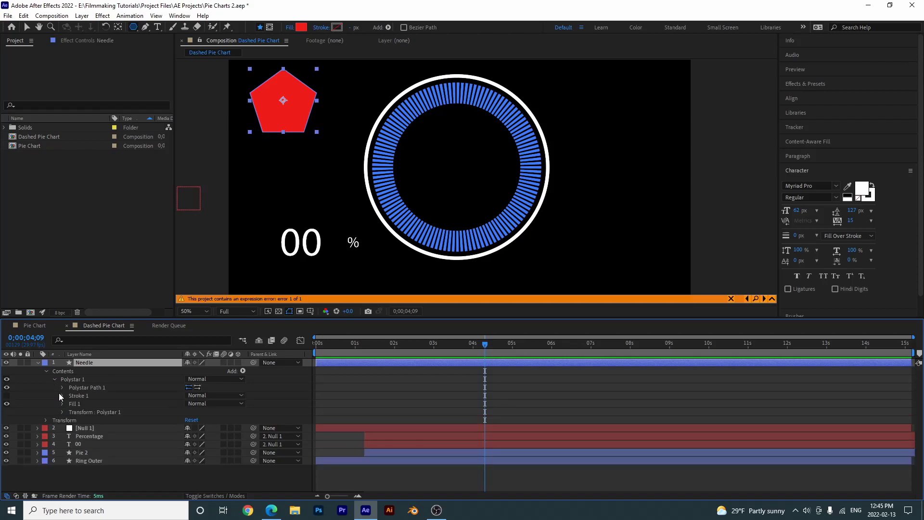
left_click(61, 387)
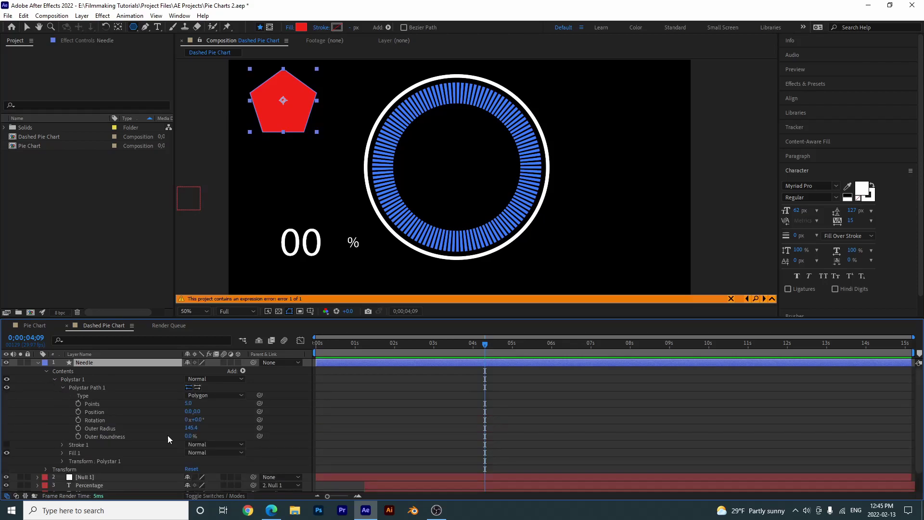
left_click(188, 404)
type("3")
key("Return")
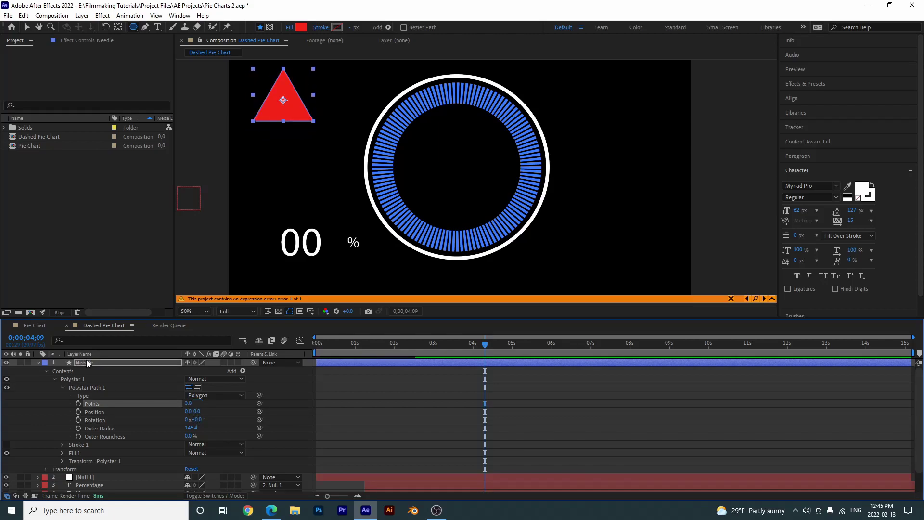
Scale the Needle triangle to 61% and move it to the centre of the ring
key("s")
left_click_drag(212, 371, 183, 371)
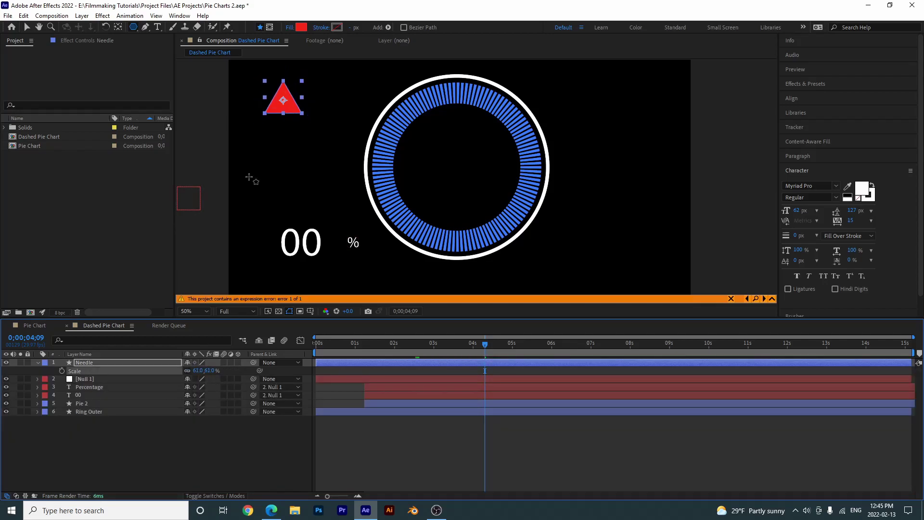
key("v")
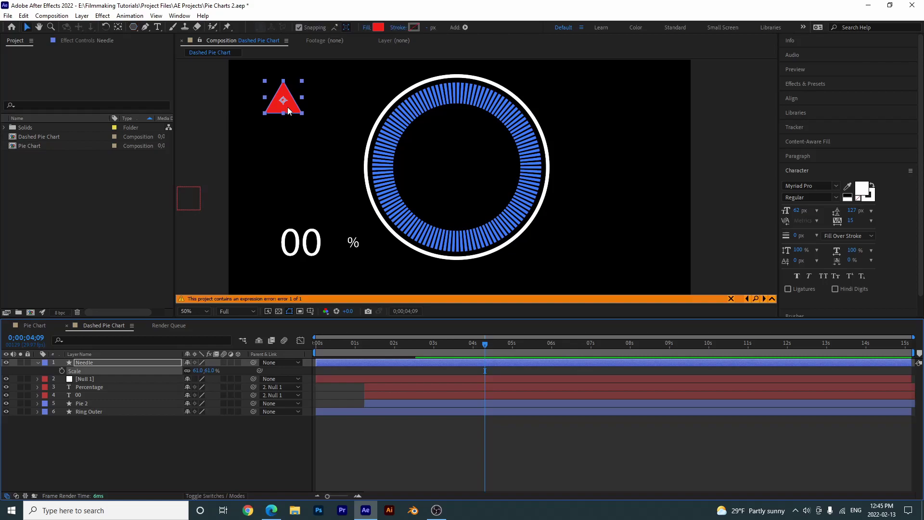
left_click_drag(296, 107, 465, 168)
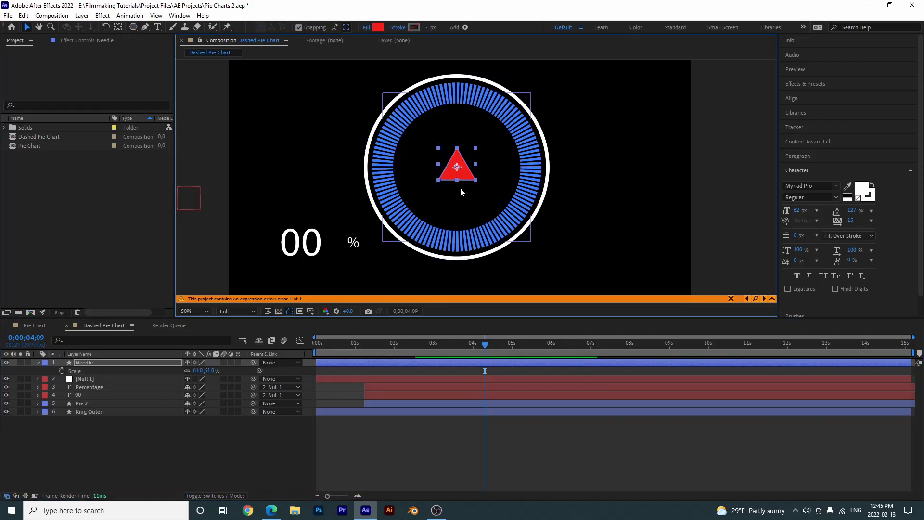
Show the Title/Action Safe overlay to mark the composition's centre
key("slash")
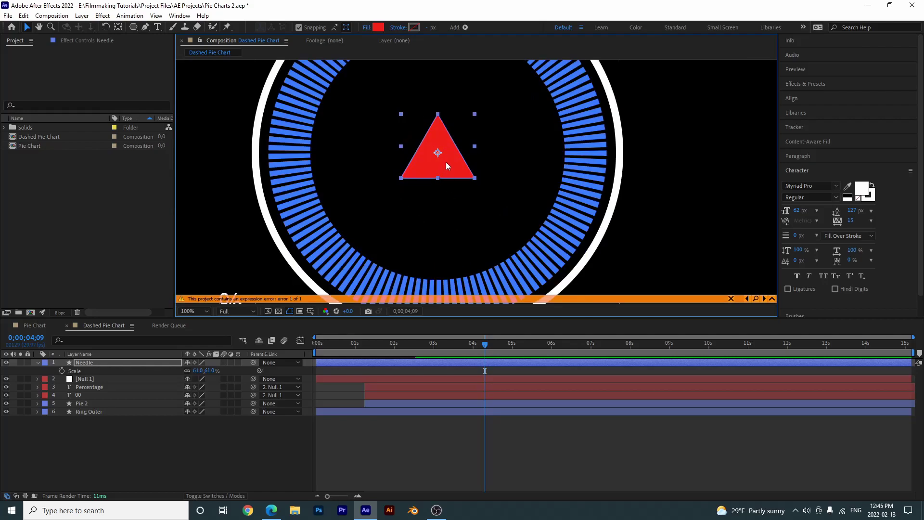
left_click(310, 311)
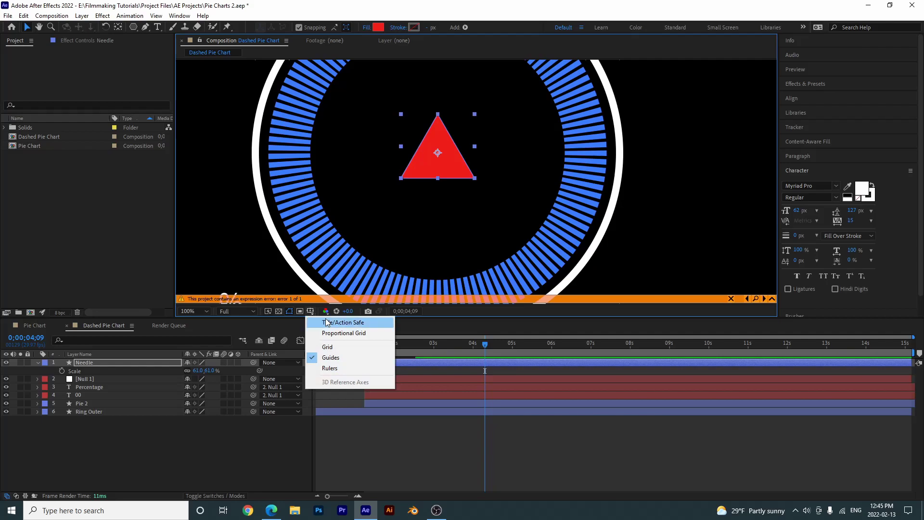
left_click(326, 322)
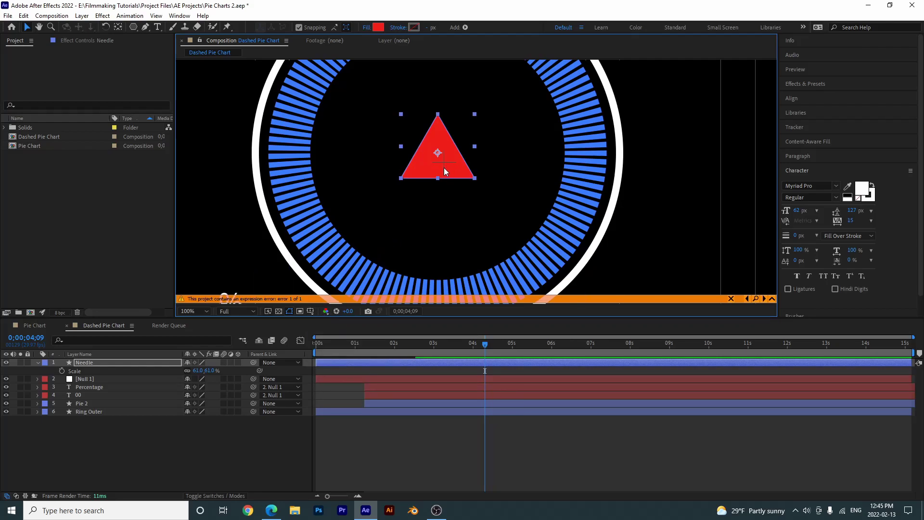
Move the Needle's anchor point to the midpoint of the triangle's bottom edge
key("period")
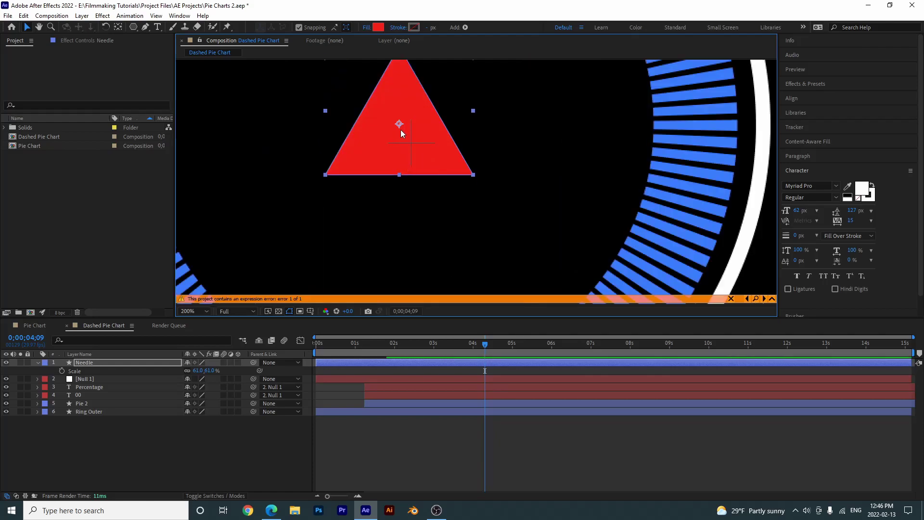
key("y")
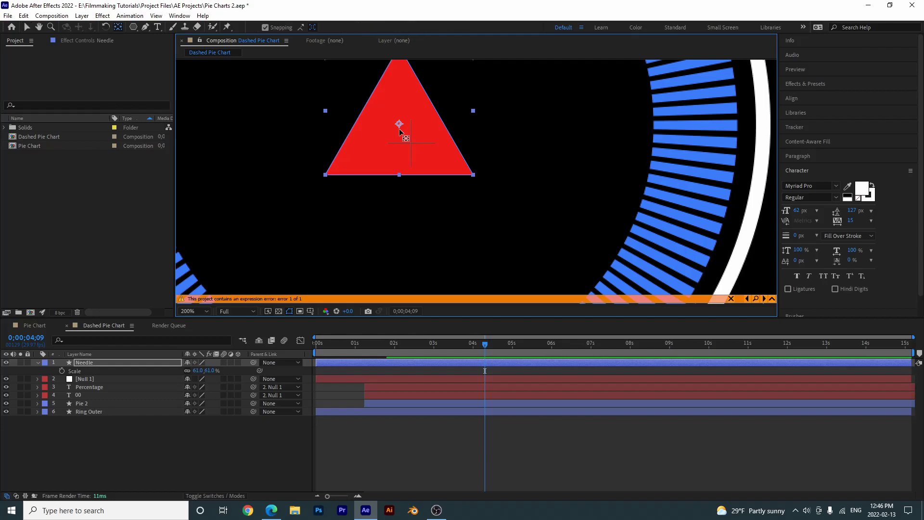
left_click_drag(400, 124, 400, 175)
key("v")
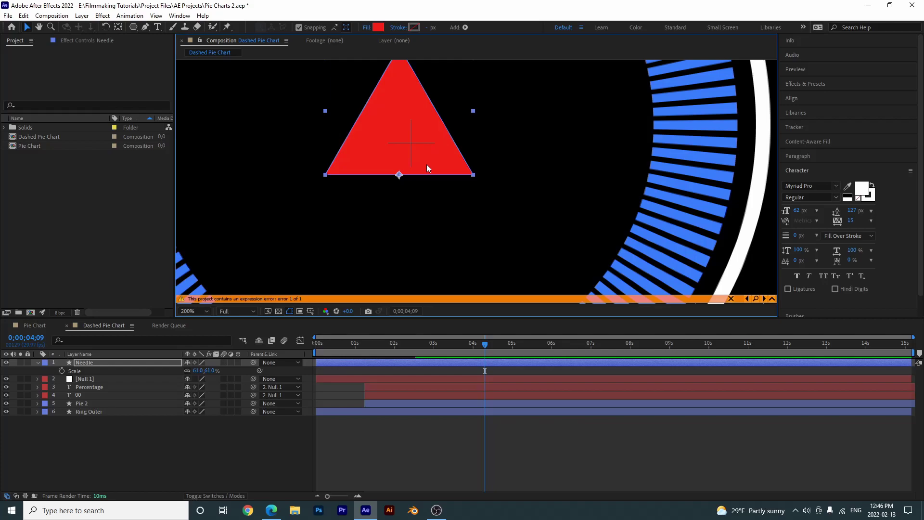
Move the Needle triangle until the midpoint of its base sits on the composition's centre mark
left_click_drag(427, 163, 426, 130)
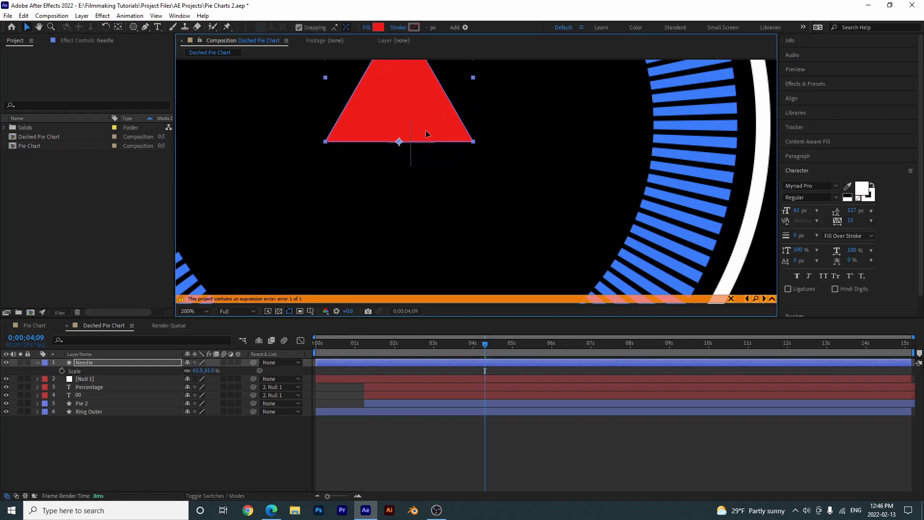
key("Up")
key("Up")
key("Up")
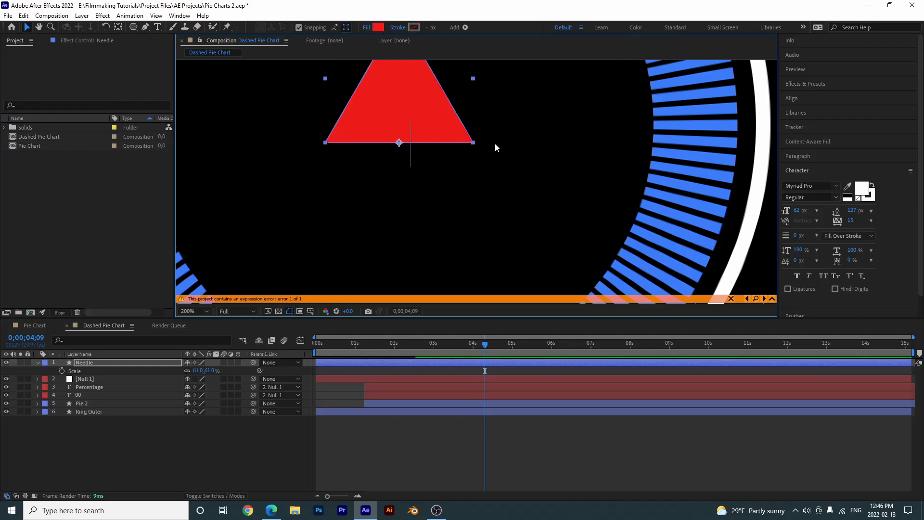
key("Right")
key("Right")
key("Right")
key("Right")
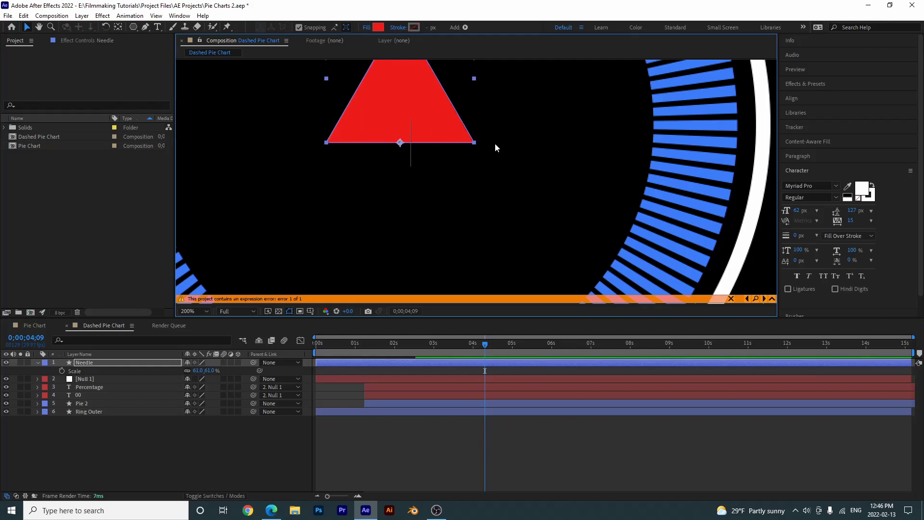
key("Right")
key("Right")
key("Right")
key("Right")
key("Right")
key("Right")
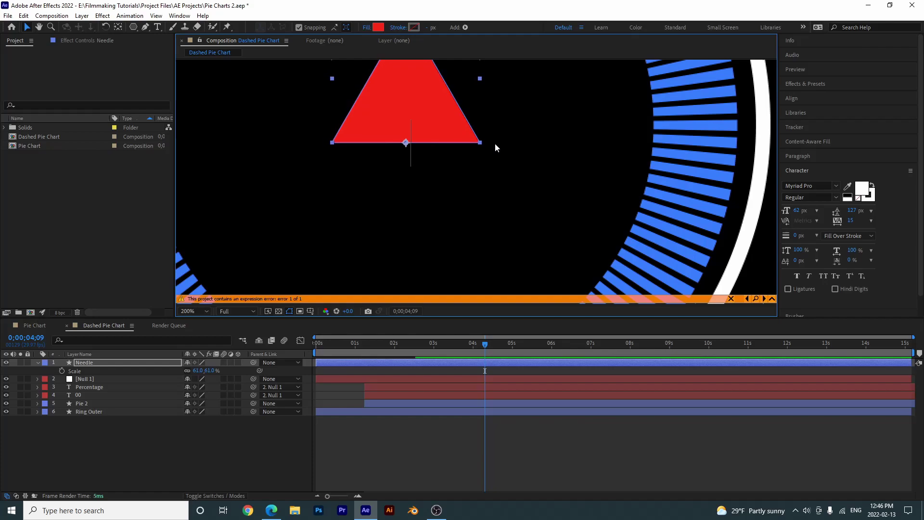
key("Right")
key("Right")
key("Right")
key("Right")
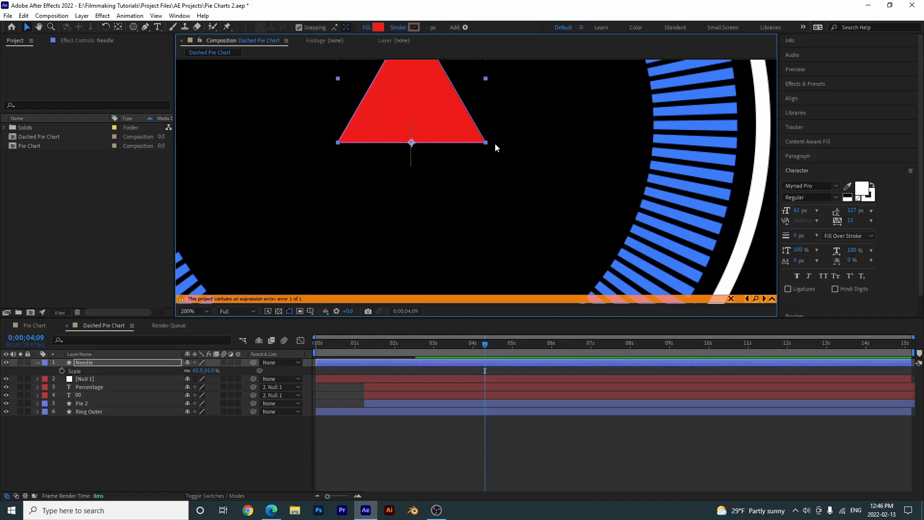
key("Left")
key("Left")
left_click(567, 189)
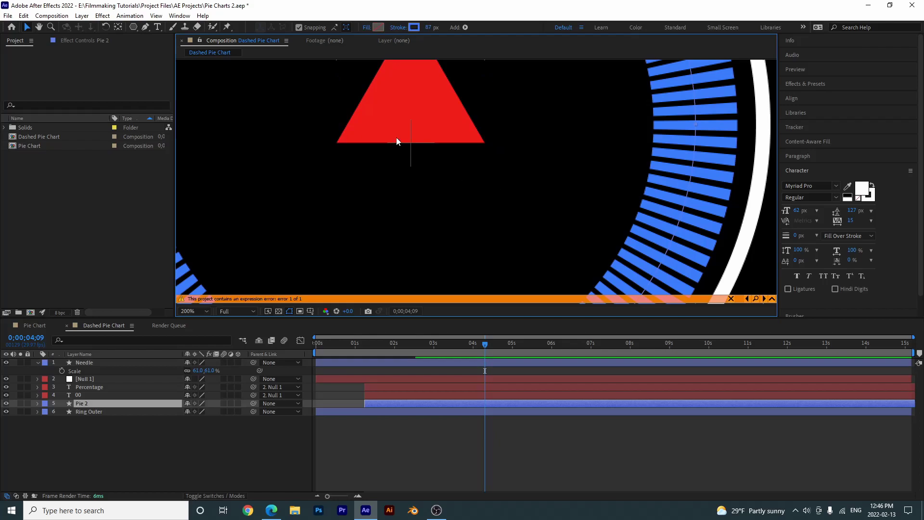
Reshape the Needle triangle into a slim pointer by scaling its width to 16.5% and its height to 87.6%
key("comma")
key("comma")
key("h")
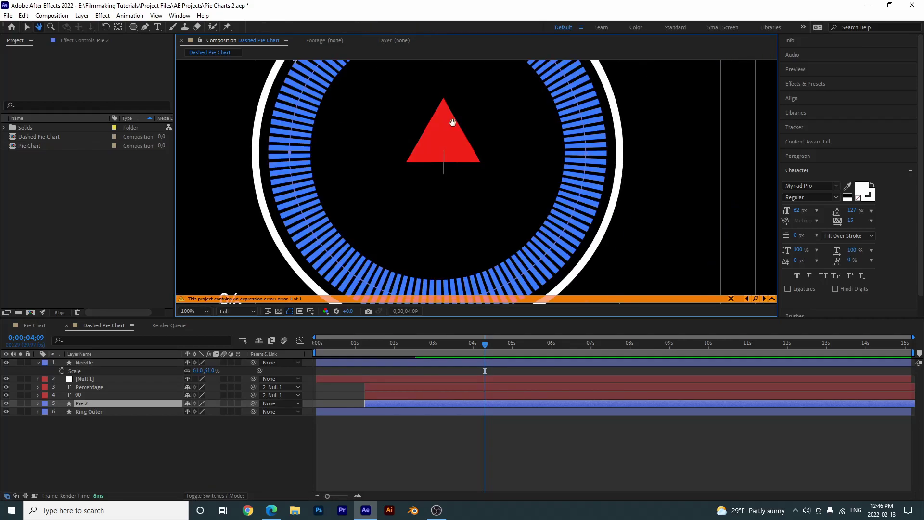
mouse_move(452, 122)
left_mouse_down()
mouse_move(486, 171)
mouse_move(487, 155)
left_mouse_up()
key("v")
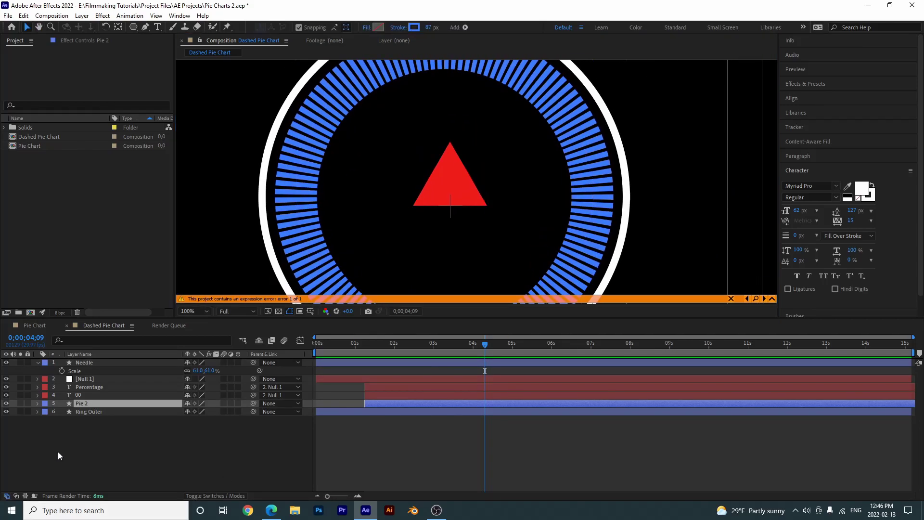
left_click(58, 456)
left_click(88, 363)
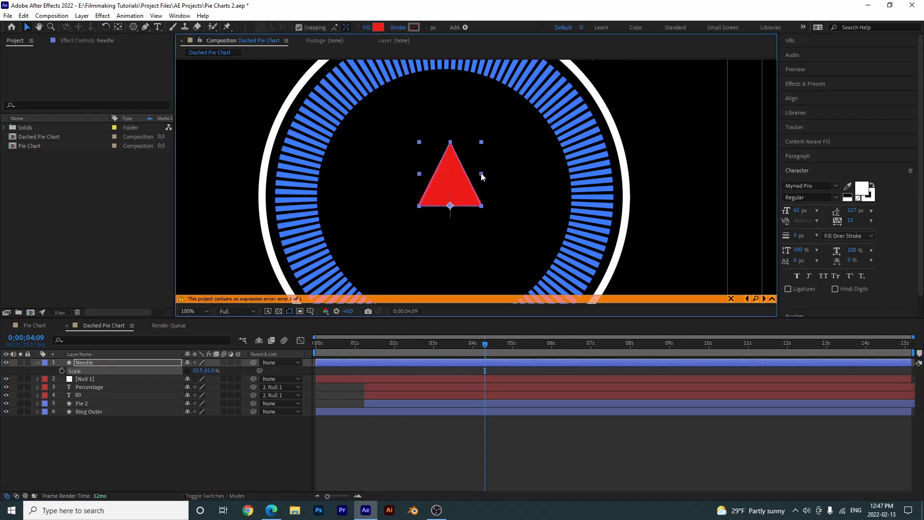
left_click_drag(487, 173, 461, 176)
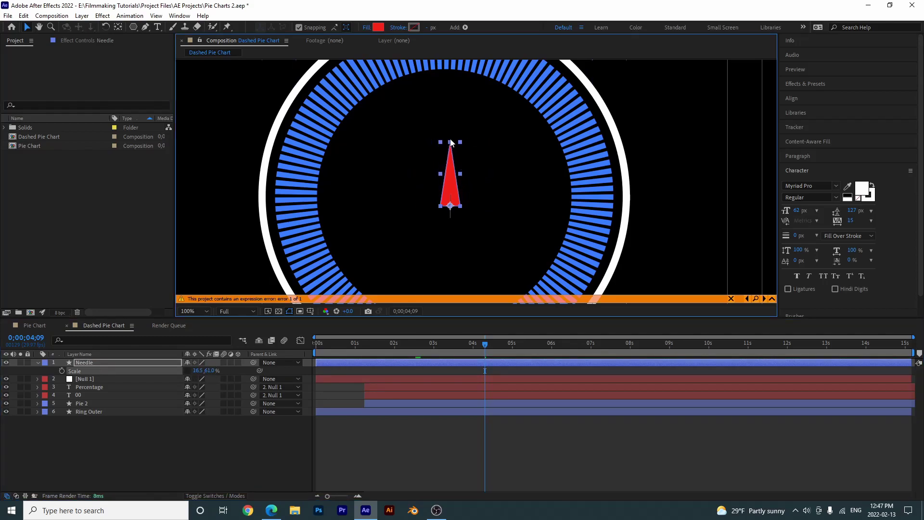
left_click_drag(450, 142, 450, 117)
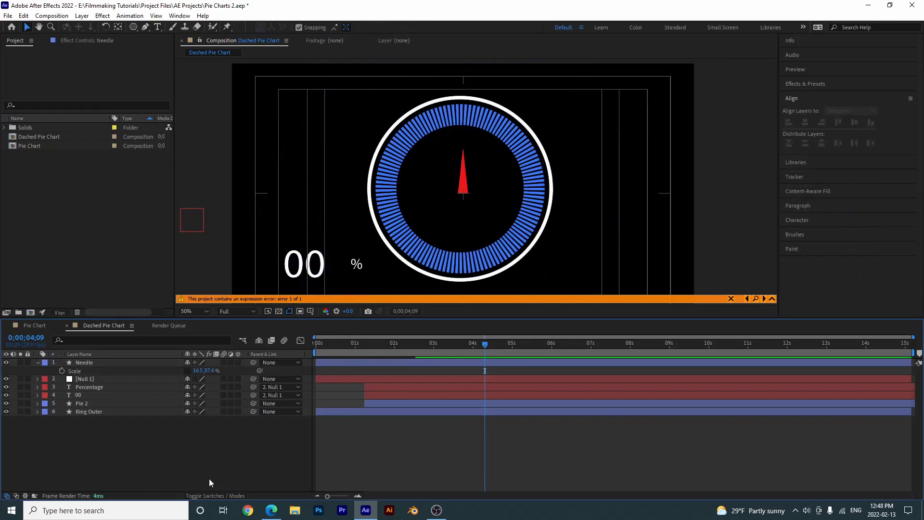
Centre the Ring Outer, Pie 2 and Needle layers horizontally in the composition
key("comma")
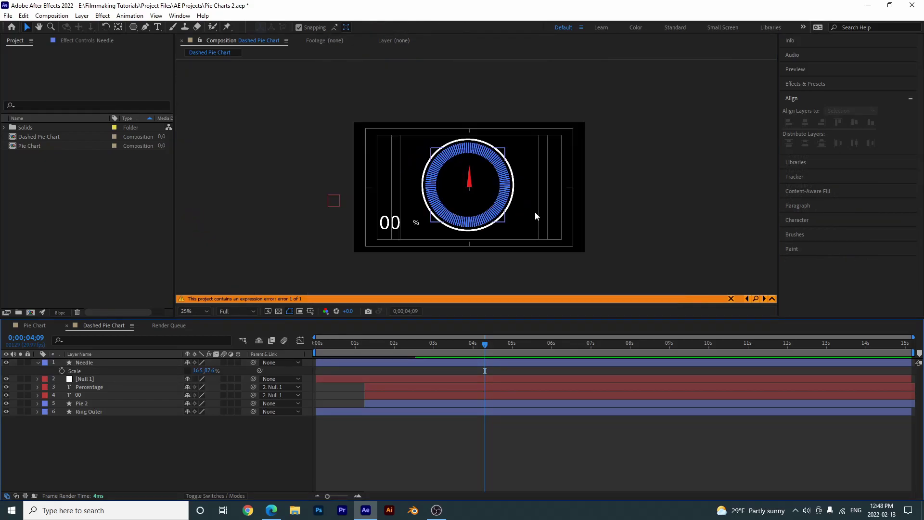
left_click(536, 211)
key("period")
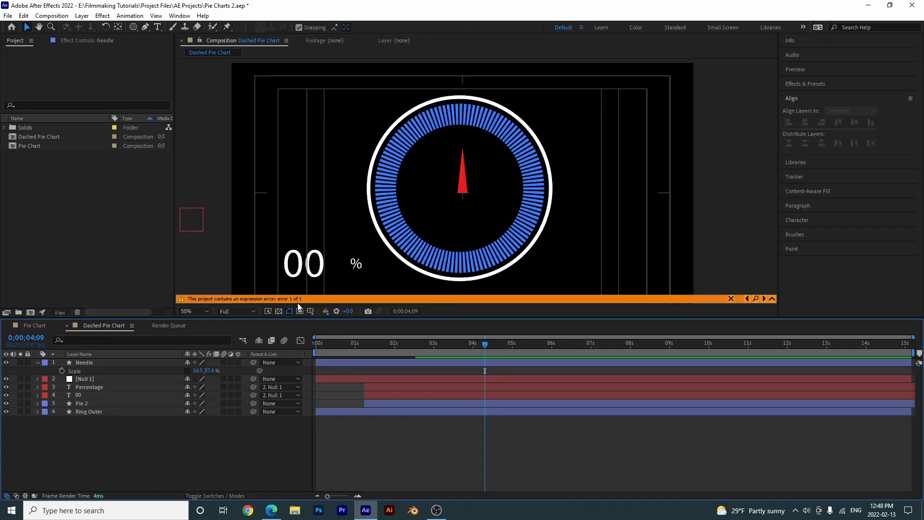
left_click(85, 412)
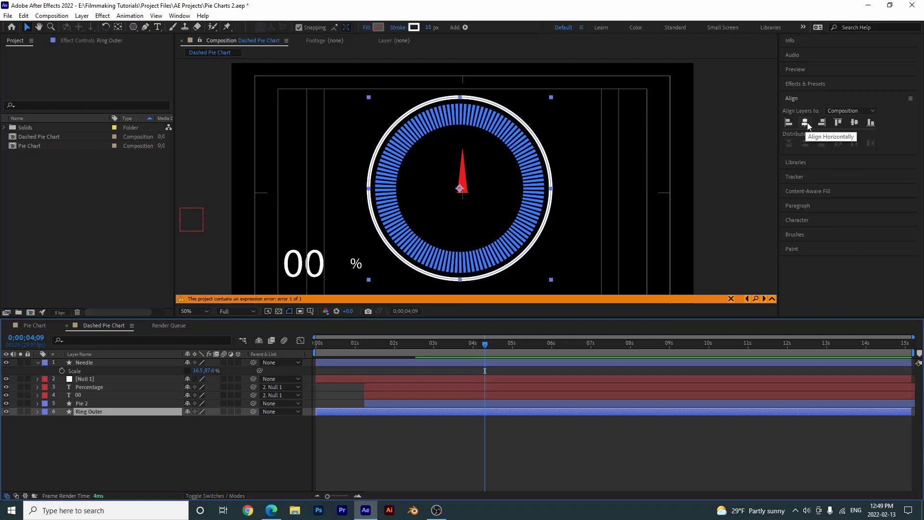
left_click(808, 124)
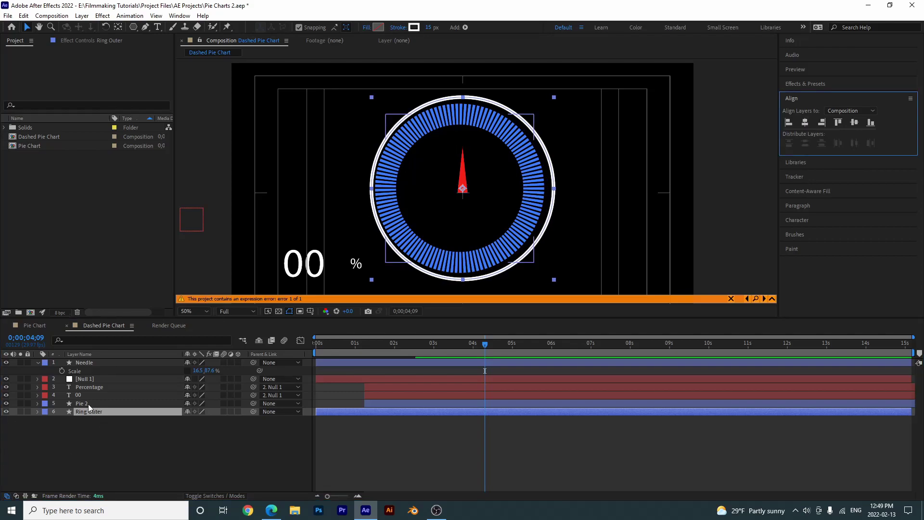
left_click(89, 408)
left_click(805, 122)
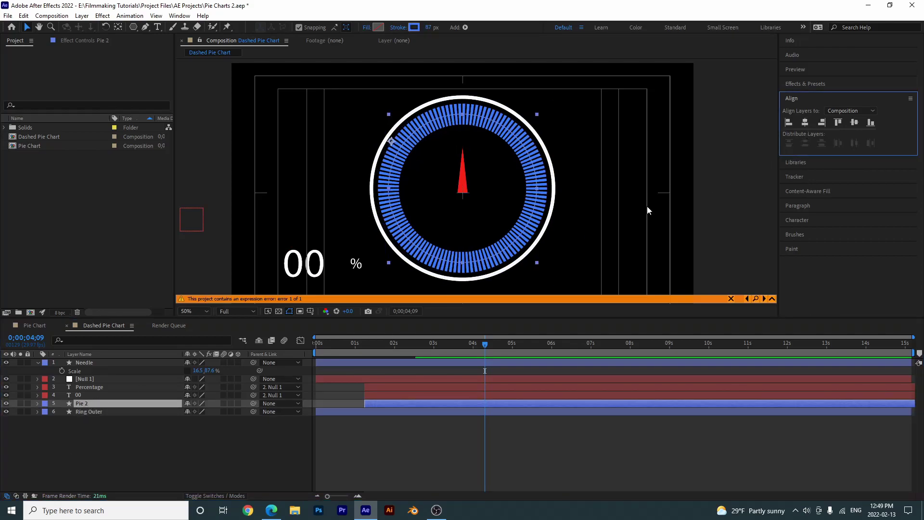
left_click(85, 362)
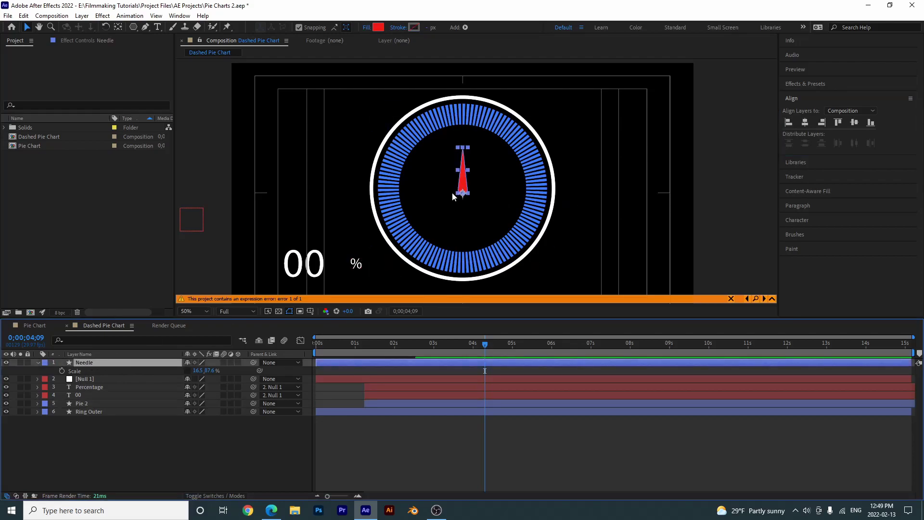
left_click(805, 123)
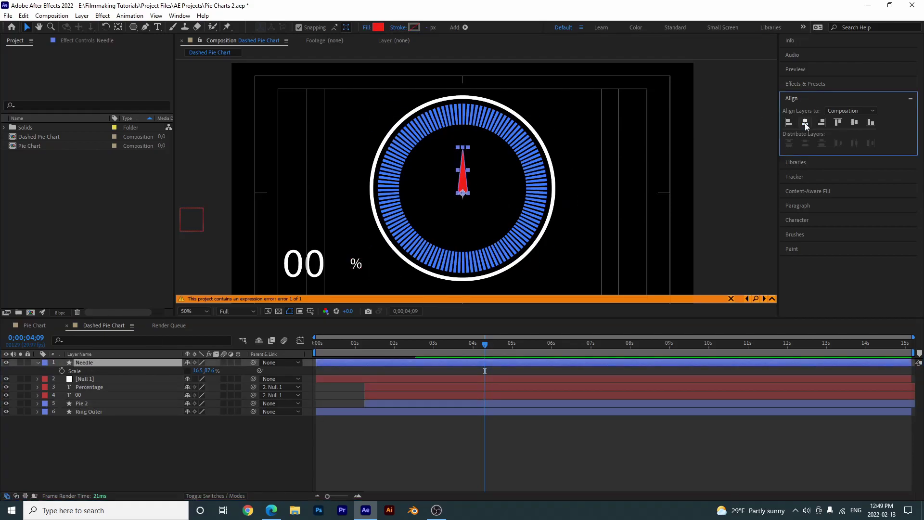
left_click(154, 470)
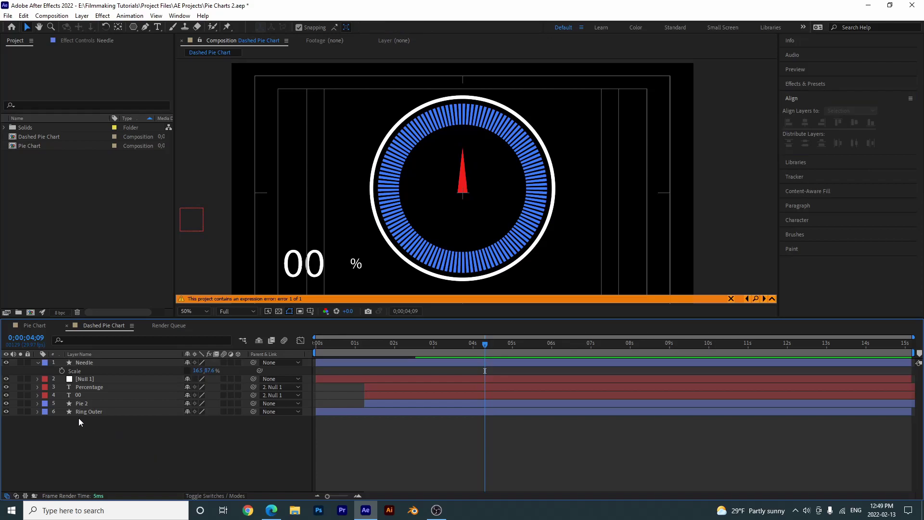
Add a Rotation expression to the Needle that references Pie 2's Trim Paths End value multiplied by 3.6
left_click(88, 364)
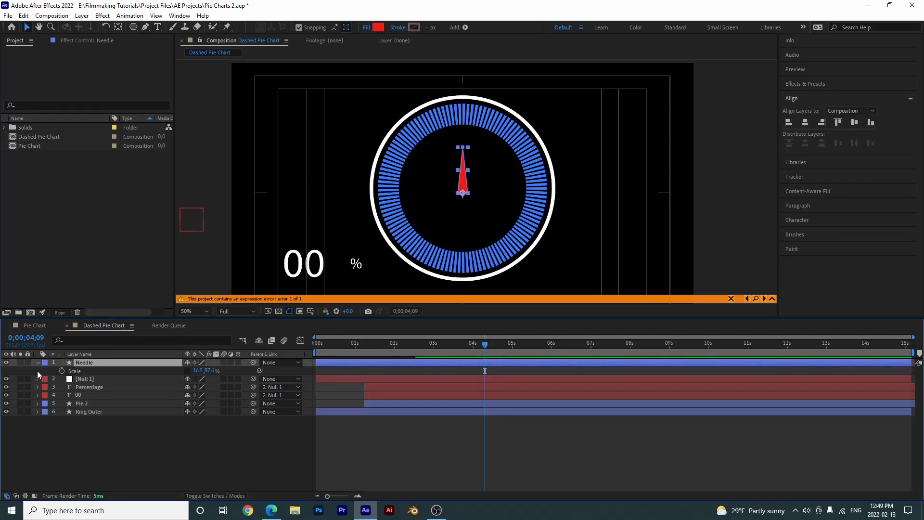
key("r")
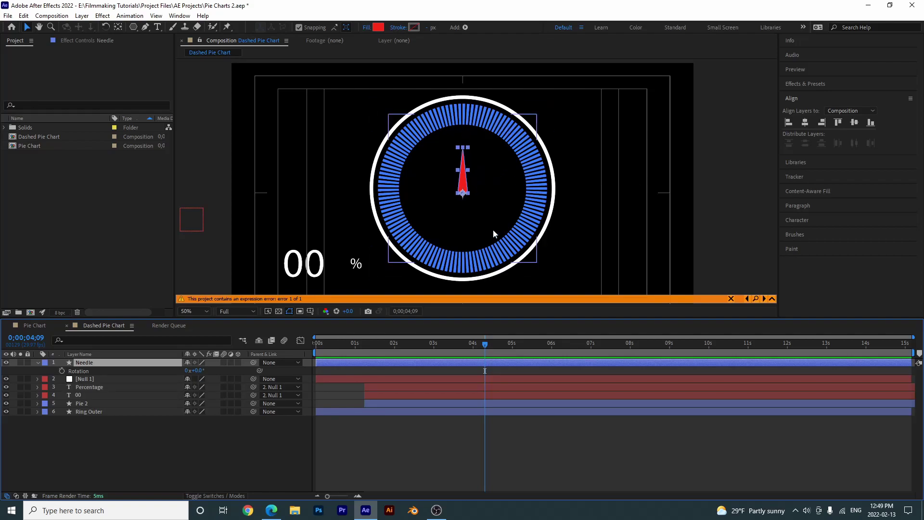
key("alt+shift+equal")
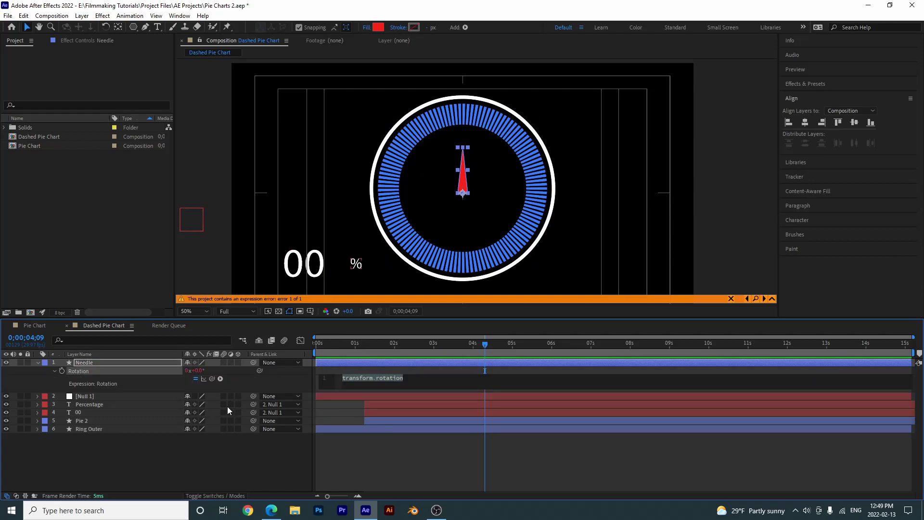
left_click(79, 420)
key("u")
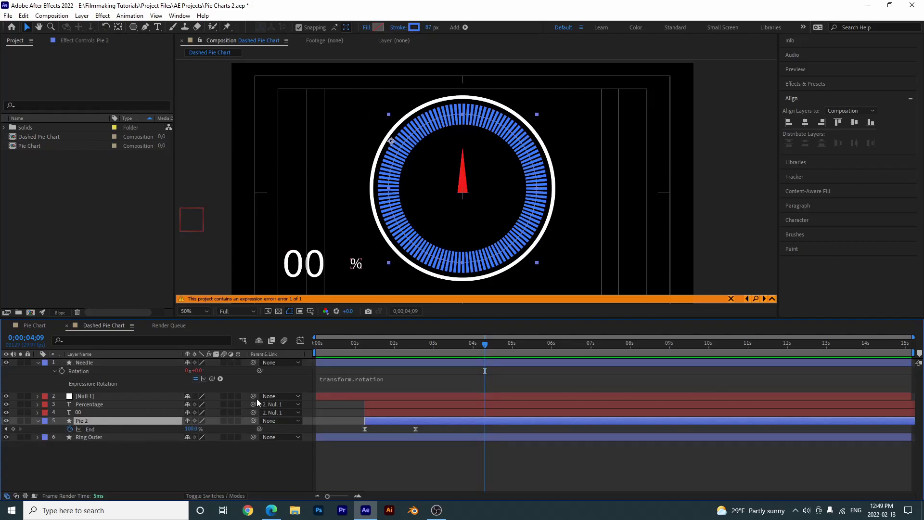
left_click(403, 383)
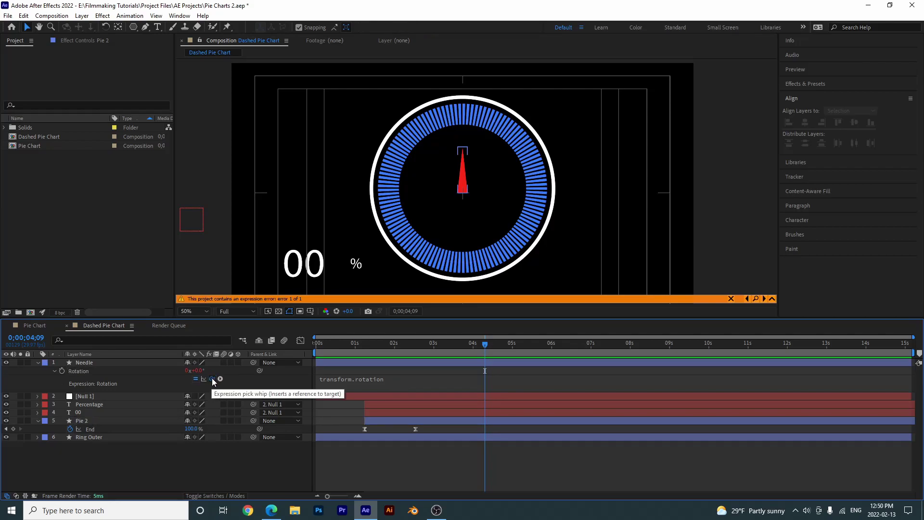
left_click_drag(212, 379, 94, 432)
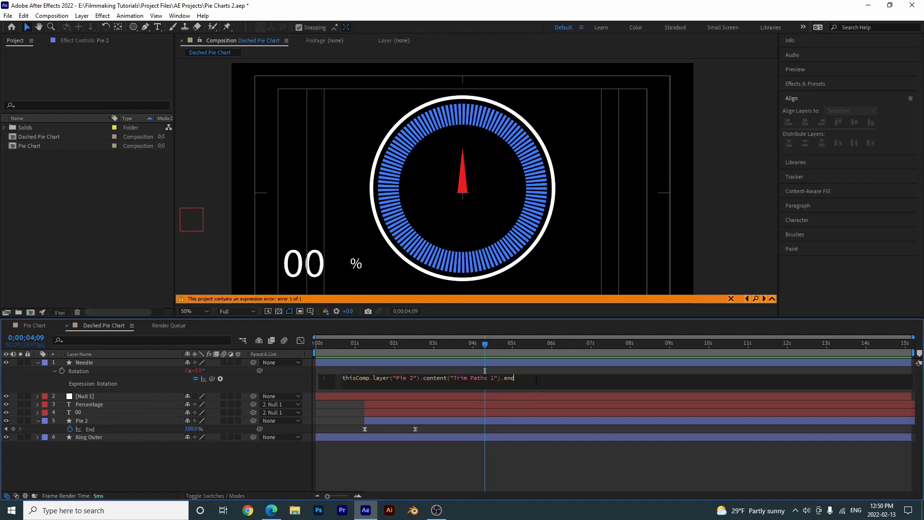
type("*3.6")
left_click(542, 467)
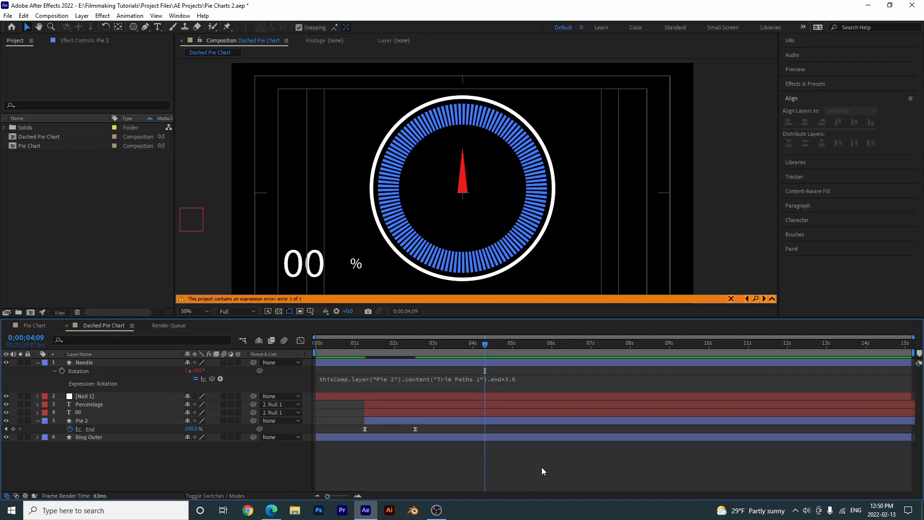
Play back and scrub the animation to check the needle's rotation against the dashed ring's fill
key("space")
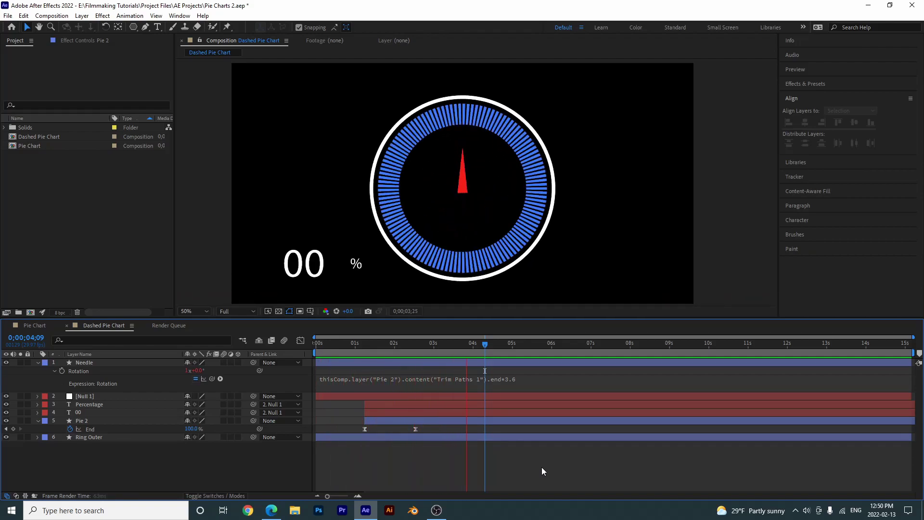
key("space")
left_click(372, 338)
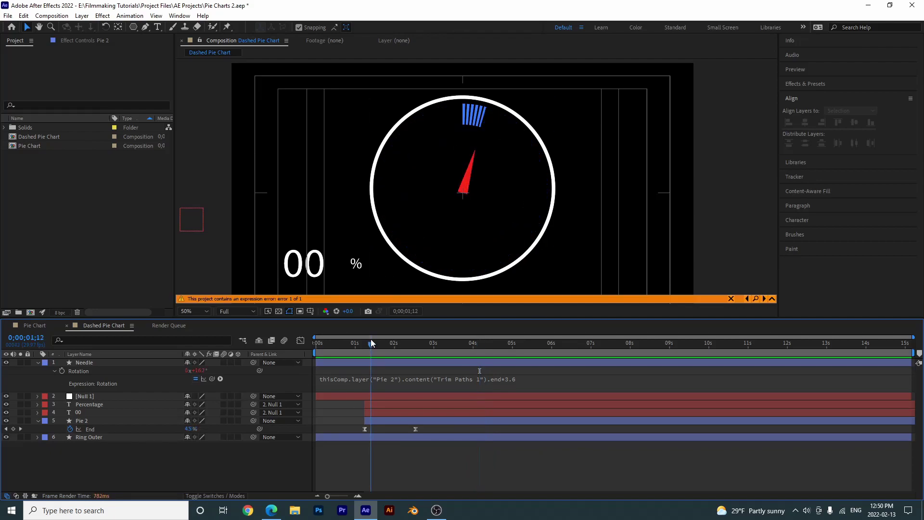
left_click_drag(370, 339, 403, 360)
left_click(414, 469)
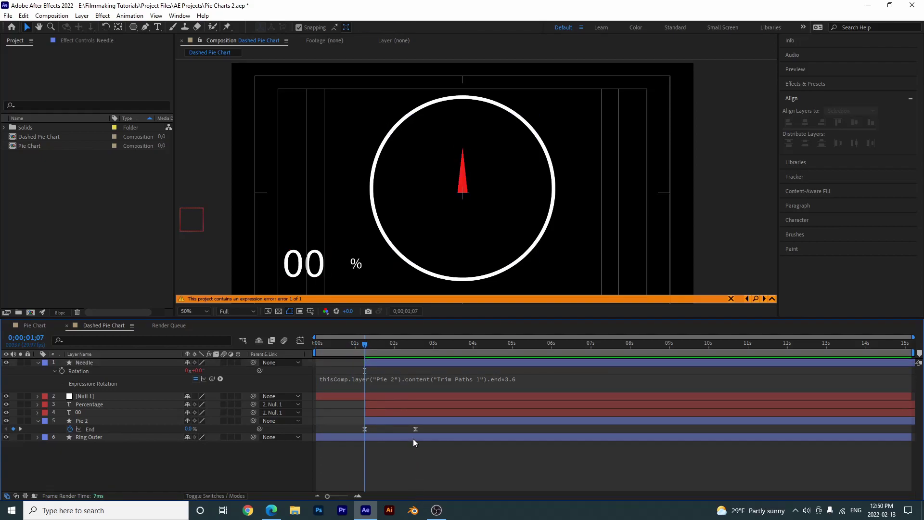
Preview the animation and extend the start of the Needle layer to about 0.8 s, ahead of the pie's start
key("space")
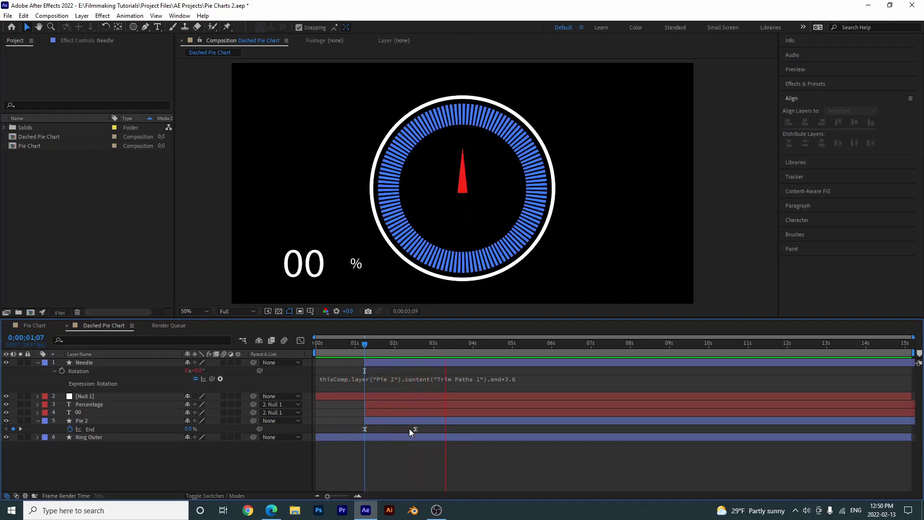
left_click(385, 371)
left_click_drag(380, 362, 364, 363)
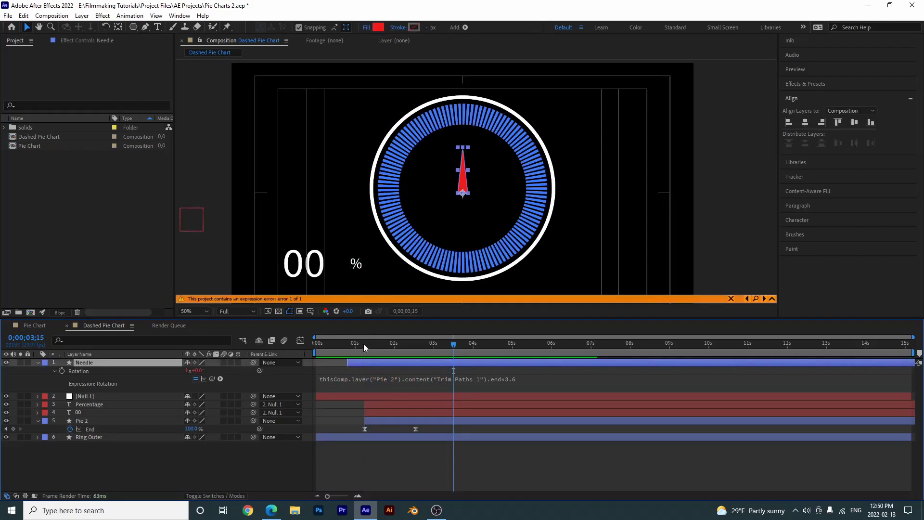
Keyframe the Needle's opacity from 0% shortly after one second to 100% at 0;00;01;07, and apply Easy Ease to both keyframes
left_click(365, 343)
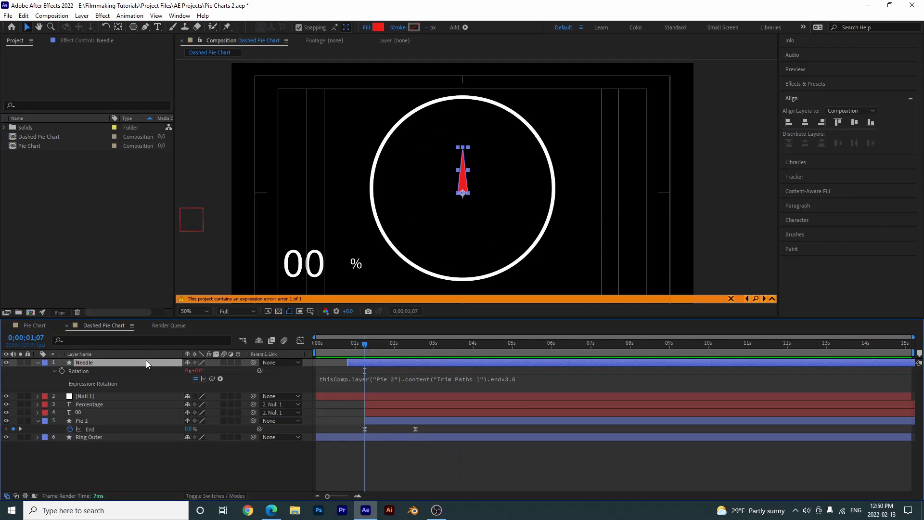
key("t")
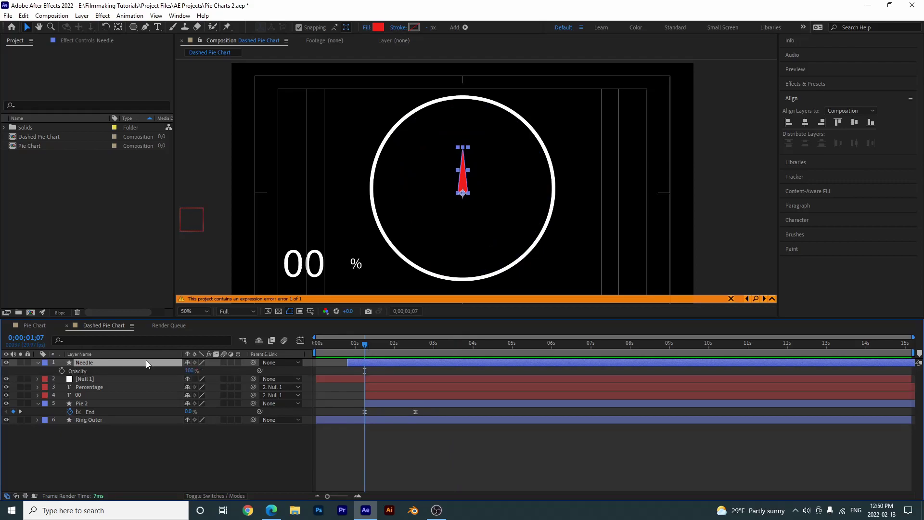
left_click(62, 373)
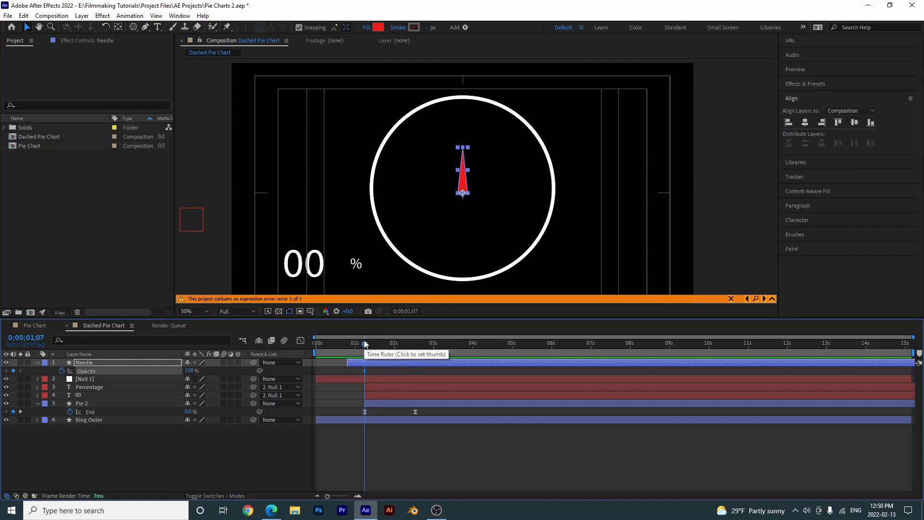
left_click_drag(364, 343, 359, 344)
left_click_drag(188, 370, 84, 373)
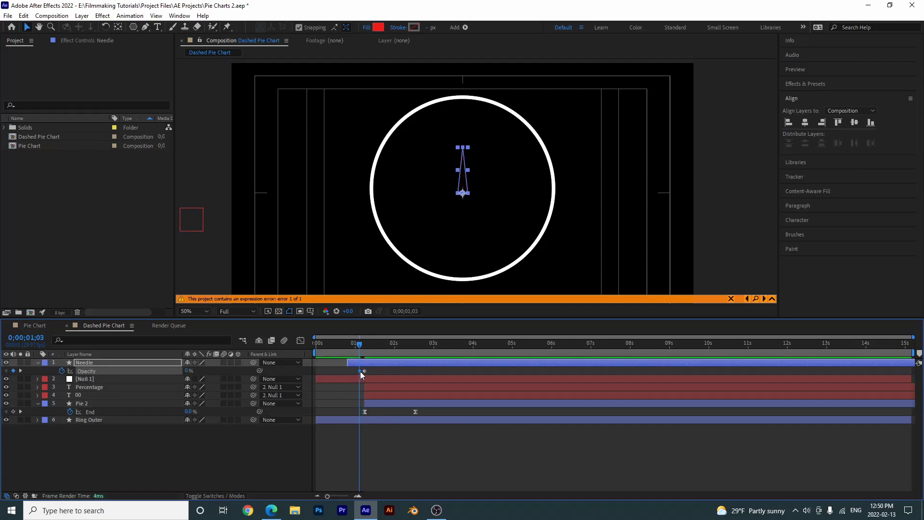
left_click_drag(360, 371, 357, 371)
key("F9")
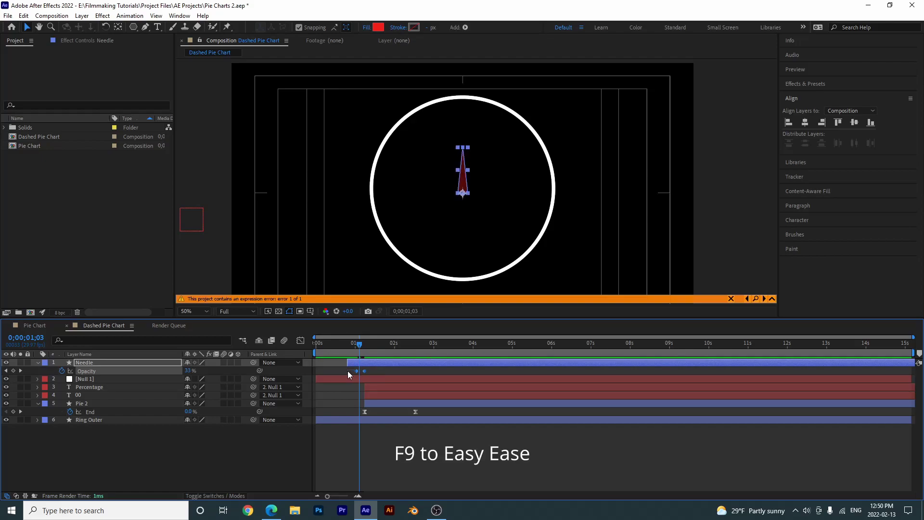
Preview the needle's fade-in and sweep, and save the project as an incremented version, Pie Charts 3.aep
left_click(412, 468)
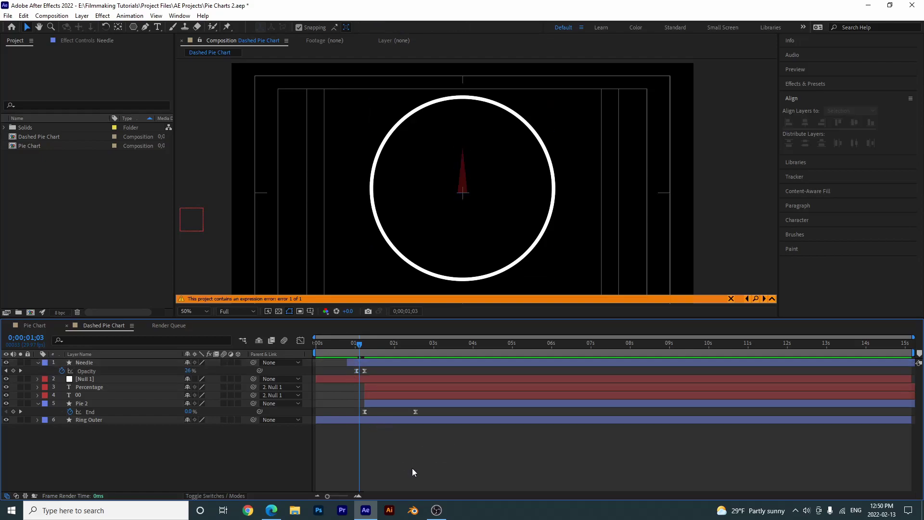
key("space")
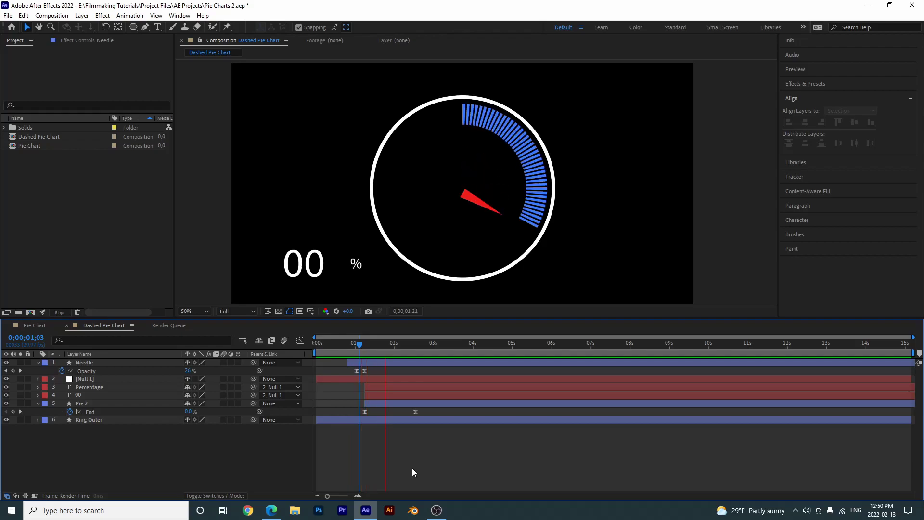
key("ctrl+alt+shift+s")
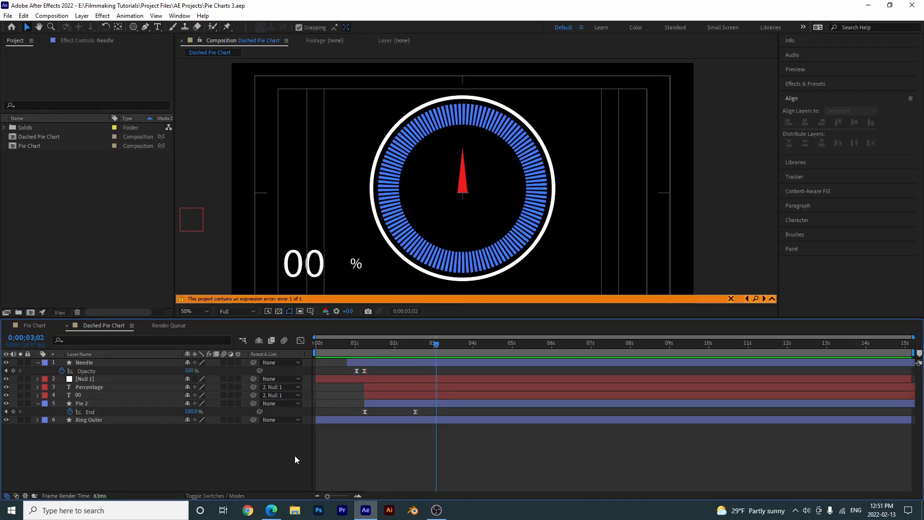
Duplicate the Ring Outer layer and scale the copy down to 57% to form an inner ring
left_click(126, 421)
key("ctrl+d")
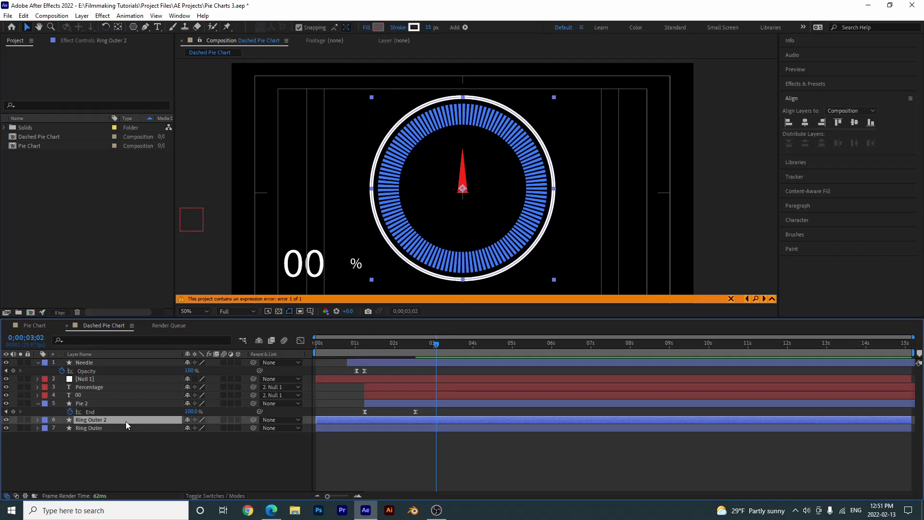
key("s")
left_click_drag(199, 428, 185, 428)
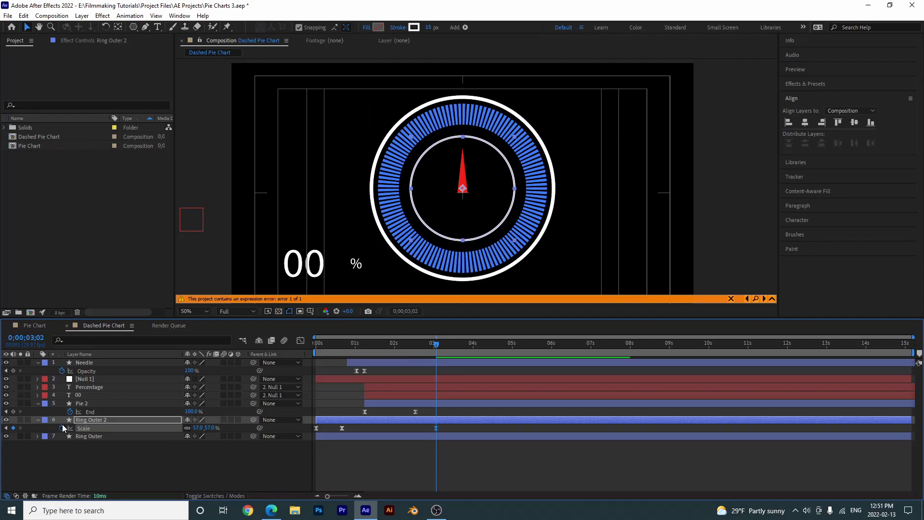
Add dashes to the stroke of the inner ring on the Ring Outer 2 layer and preview the result
left_click(38, 420)
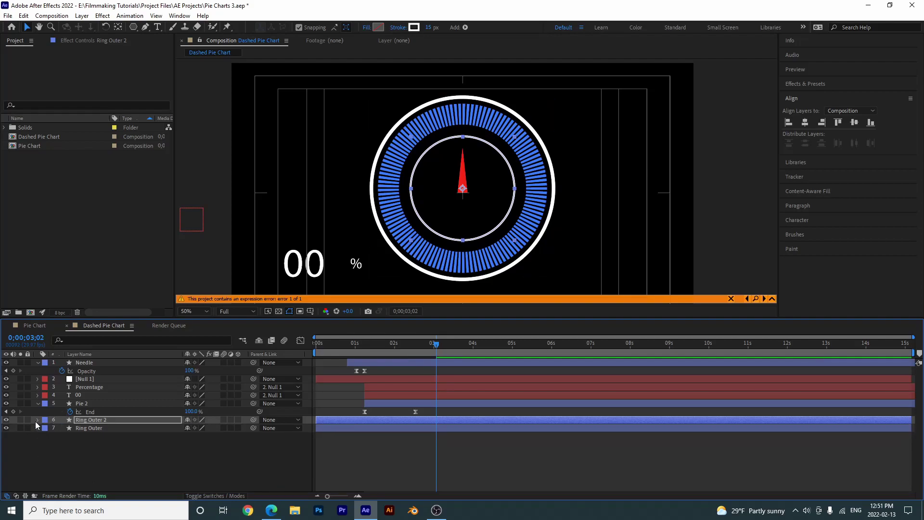
left_click(37, 420)
left_click(46, 428)
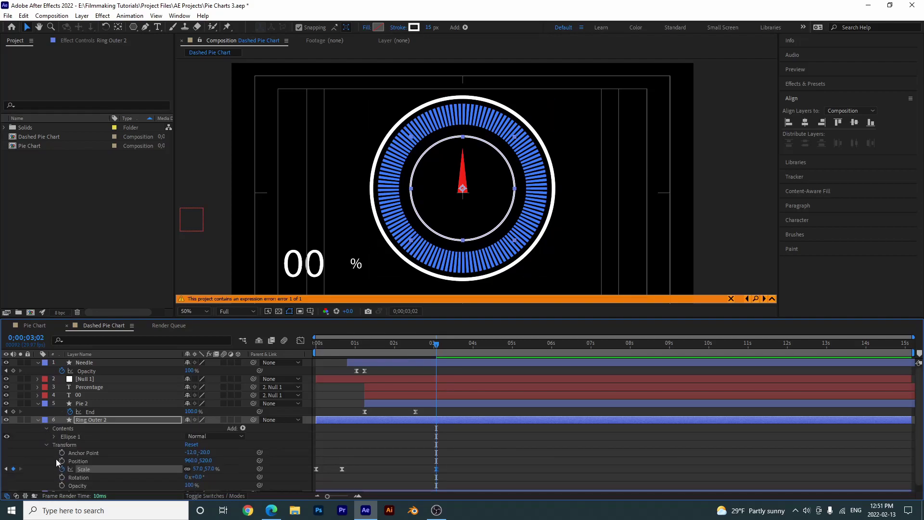
left_click(54, 436)
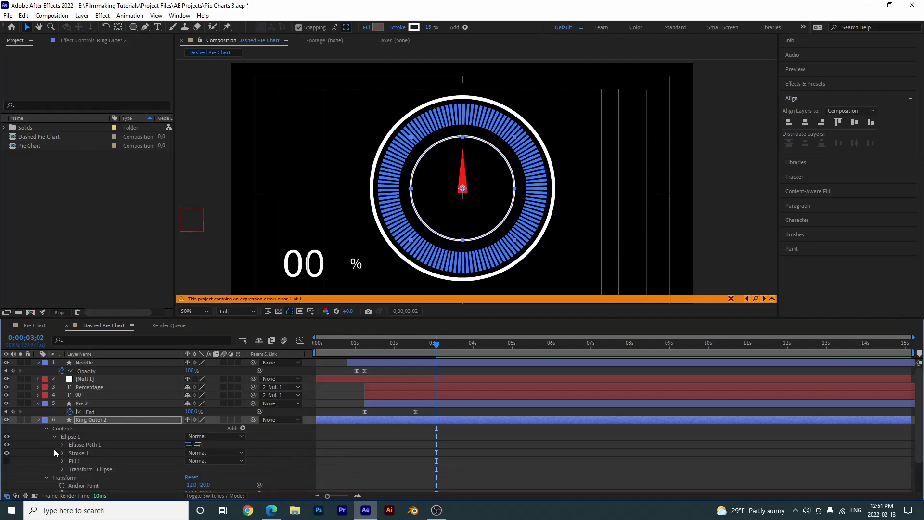
left_click(62, 451)
scroll(65, 463, "down", 2)
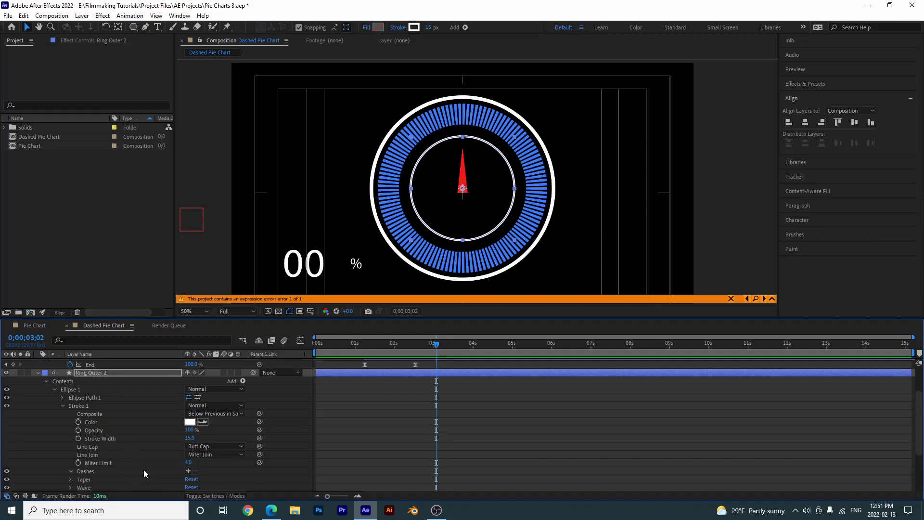
left_click(188, 471)
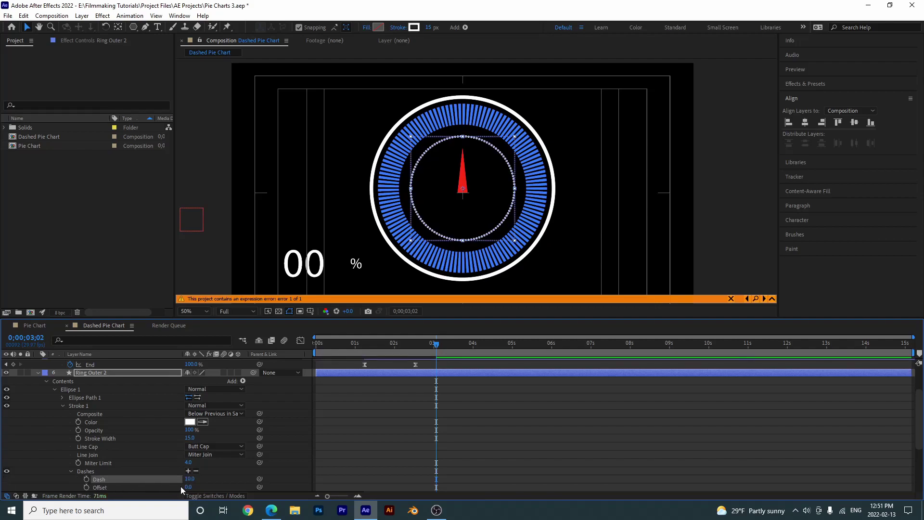
left_click_drag(185, 479, 186, 479)
scroll(351, 454, "down", 3)
key("space")
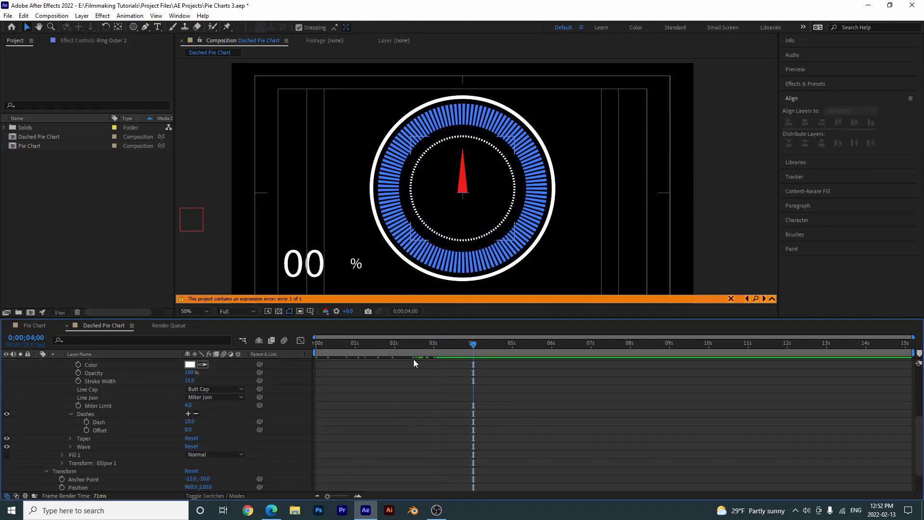
Set the inner ring's dash length to 33 and its stroke width to 8 px
mouse_move(187, 430)
left_mouse_down()
mouse_move(176, 430)
mouse_move(206, 416)
mouse_move(197, 417)
left_mouse_up()
key("ctrl+z")
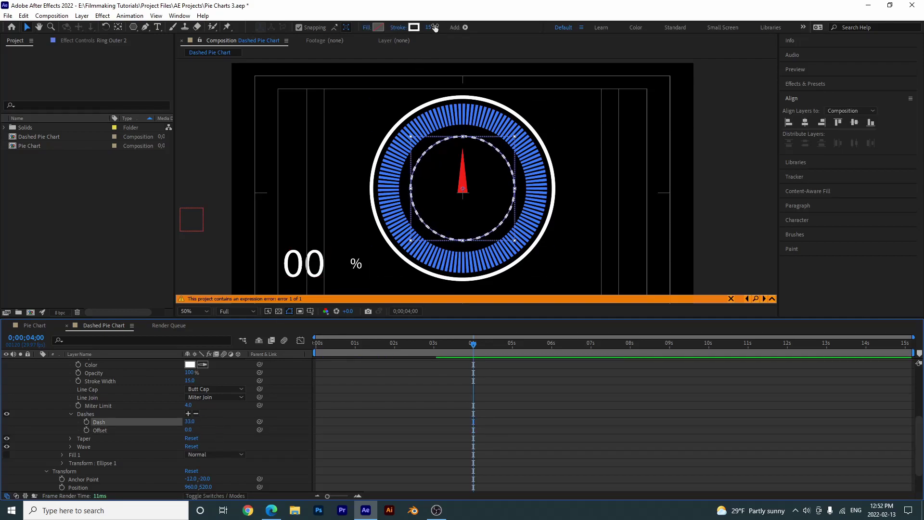
left_click_drag(436, 28, 433, 28)
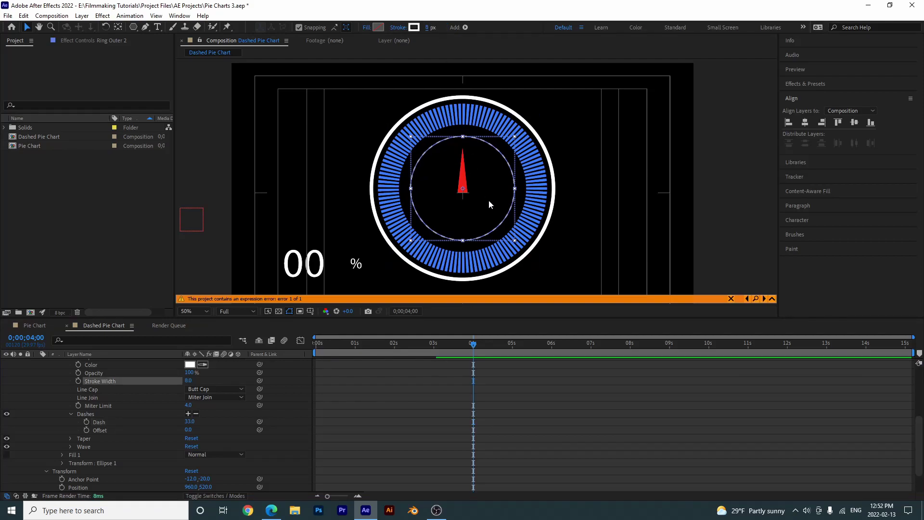
left_click(392, 453)
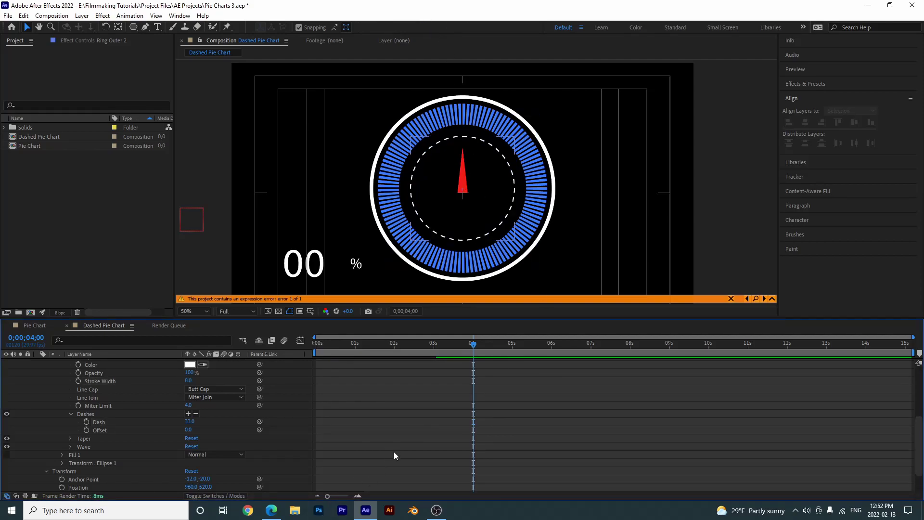
Check the inner ring's scale keyframes around 0;00;03;02 and preview how the dashed ring animates
scroll(144, 394, "down", 2)
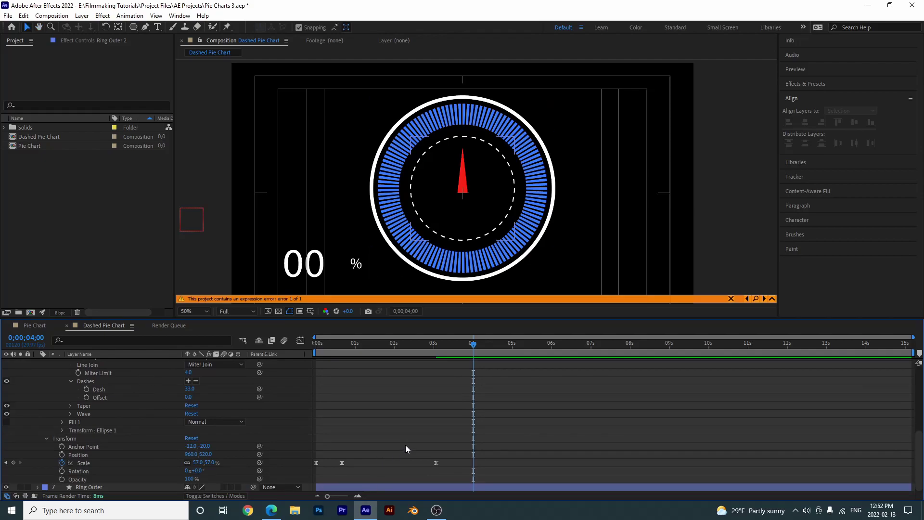
left_click_drag(445, 342, 437, 354)
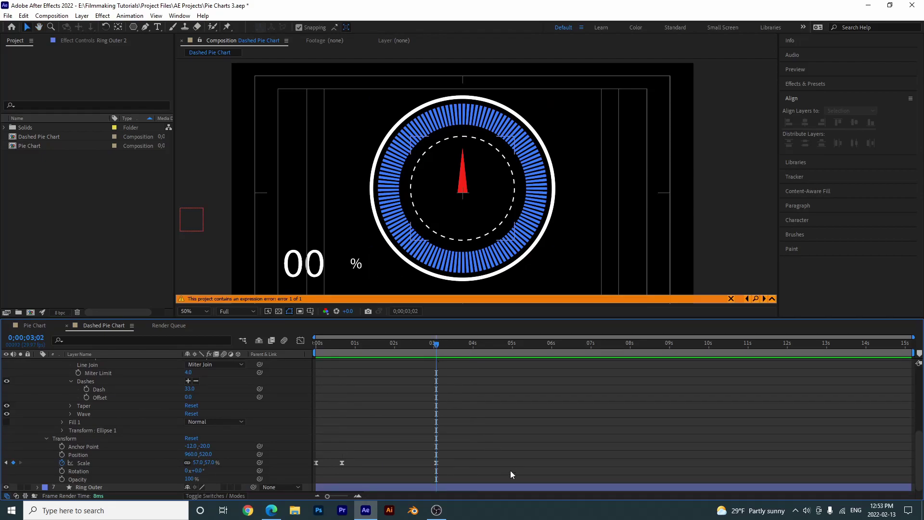
key("space")
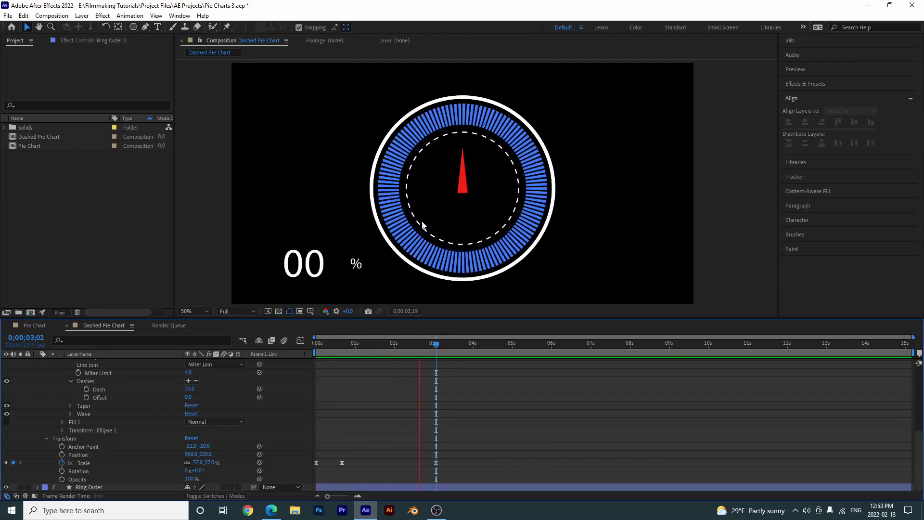
key("space")
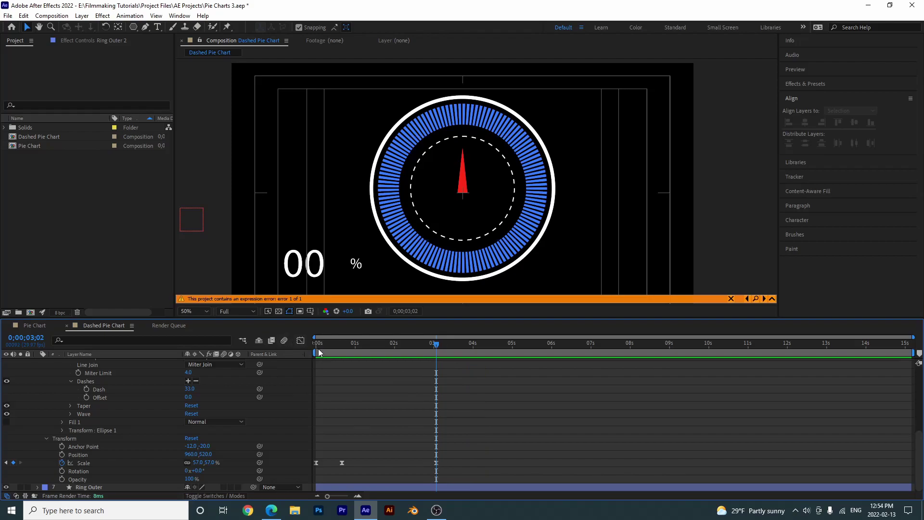
Set the inner ring's scale keyframe at 0;00;00;20 to 57%, delete the one at 0;00;03;02, and preview the animation
left_click_drag(353, 351, 335, 351)
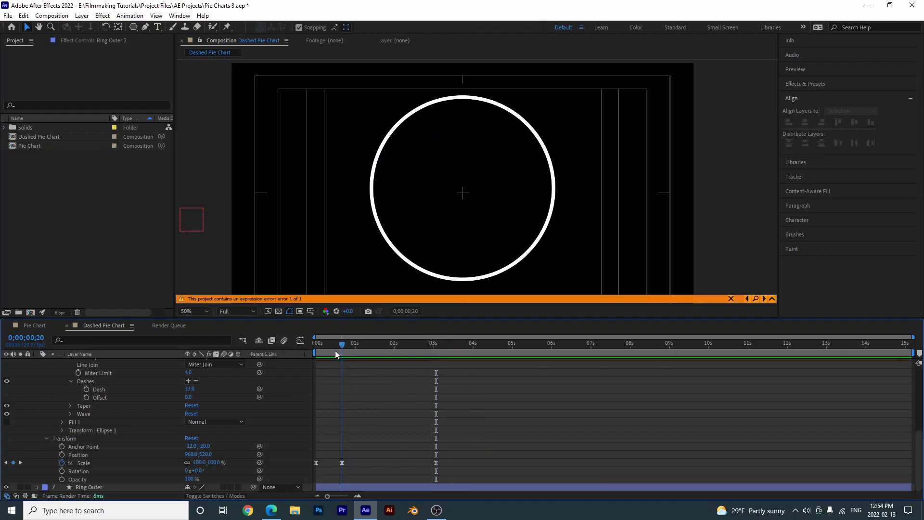
double_click(342, 462)
type("57")
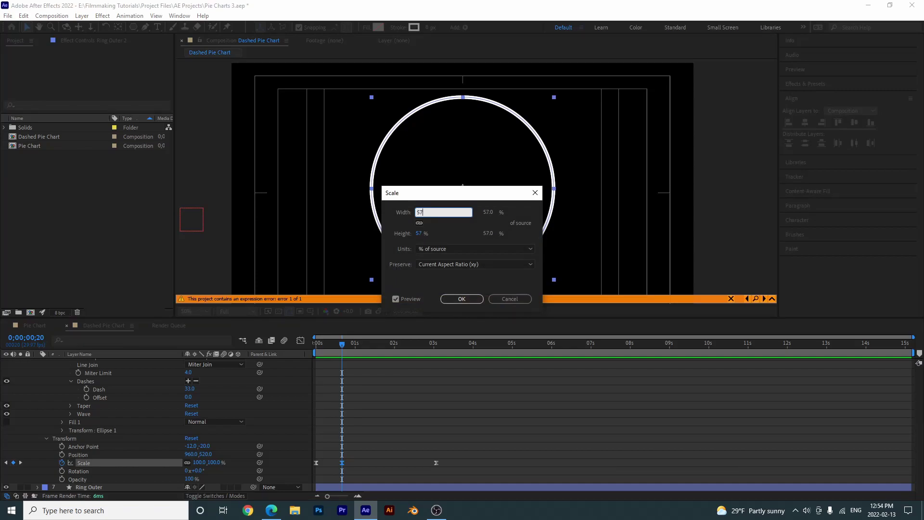
key("Return")
left_click_drag(413, 425, 443, 468)
left_click(452, 454)
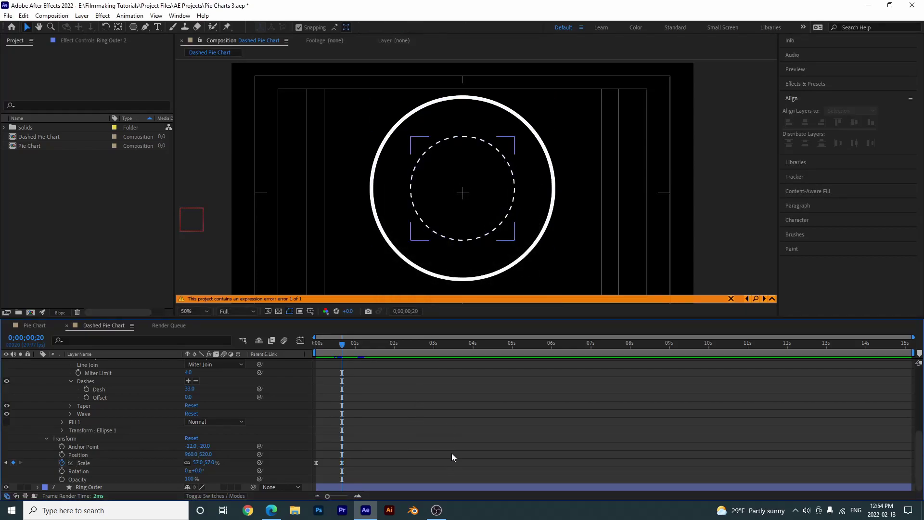
key("space")
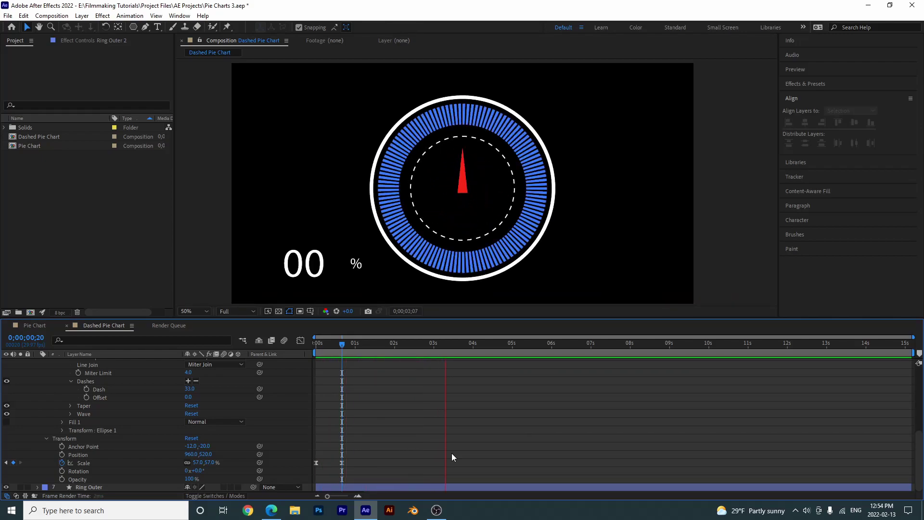
key("space")
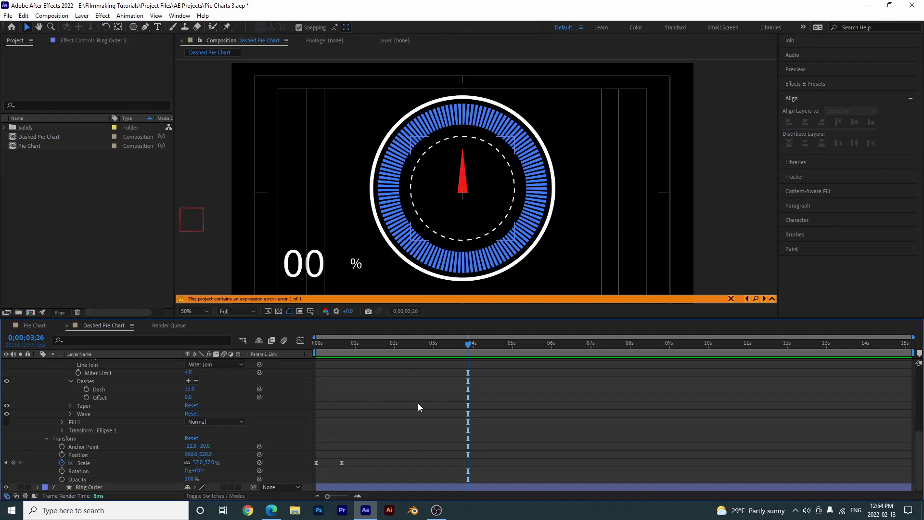
Undo the inner ring's keyframe, stroke width, dash and scale changes
key("ctrl+z")
key("ctrl+z")
key("ctrl+z")
key("ctrl+z")
key("ctrl+z")
key("ctrl+z")
key("ctrl+z")
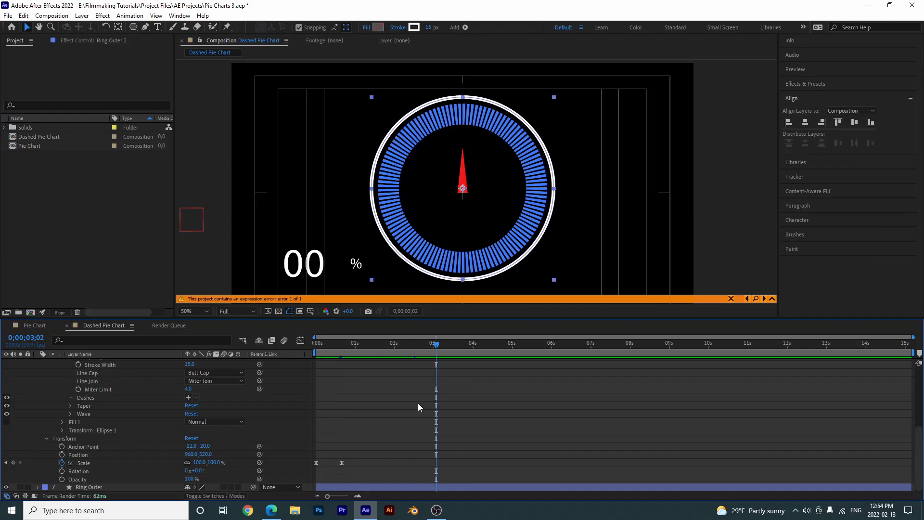
Preview the dashed pie chart's fill, needle and percentage counter
left_click_drag(383, 343, 464, 336)
scroll(487, 463, "up", 5)
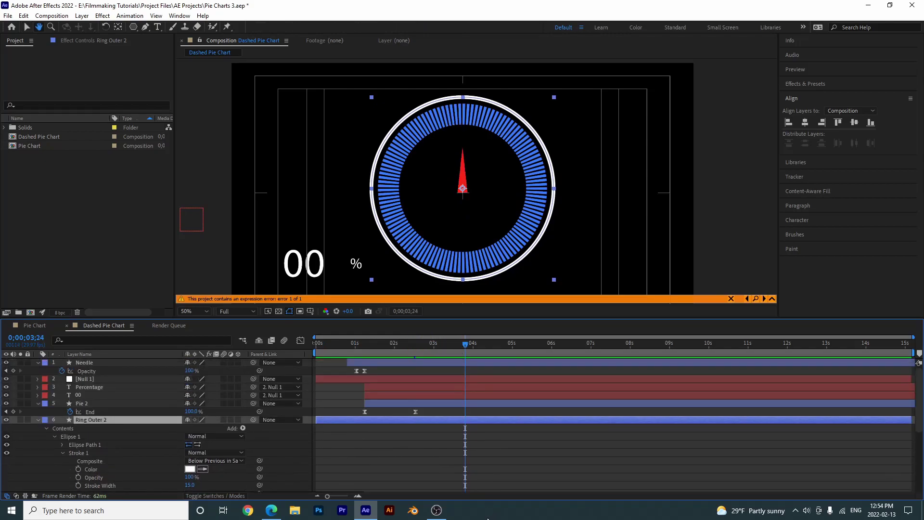
left_click(487, 463)
key("space")
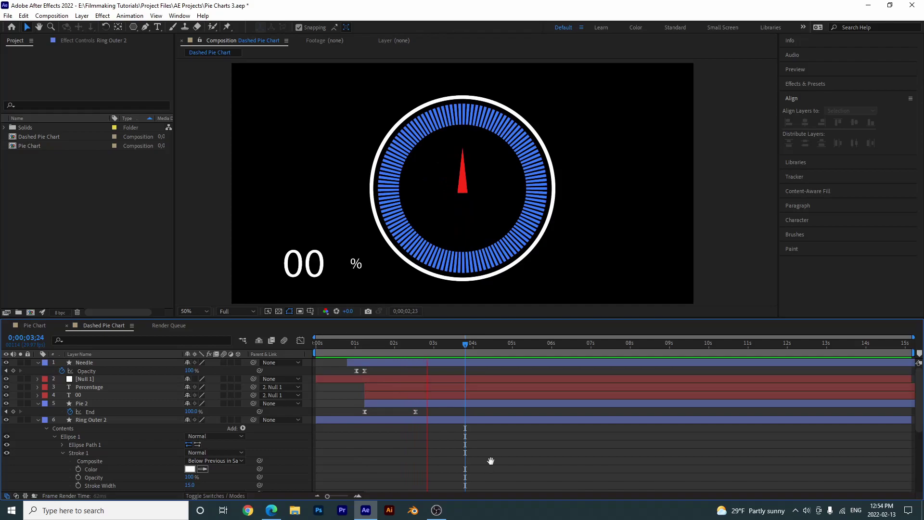
key("space")
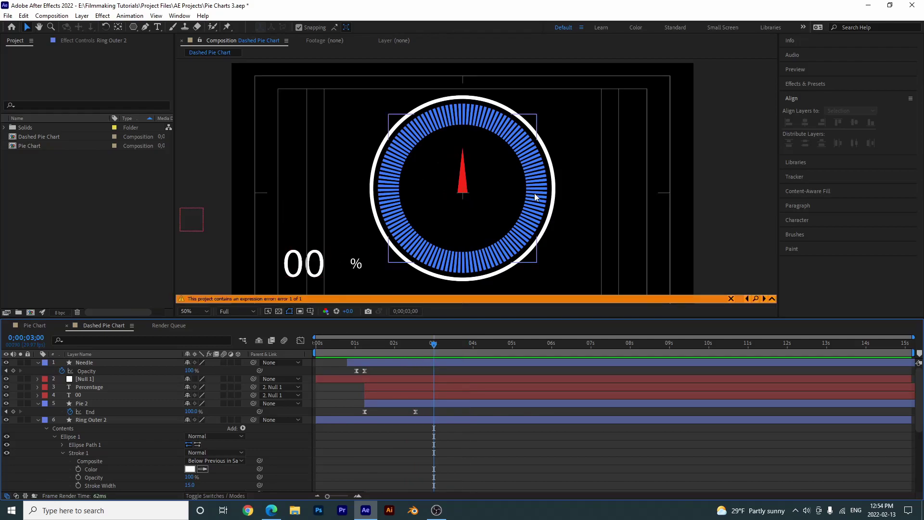
Link the Source Text of the 00 layer to the End property of Pie 2 and preview the counter
left_click(37, 395)
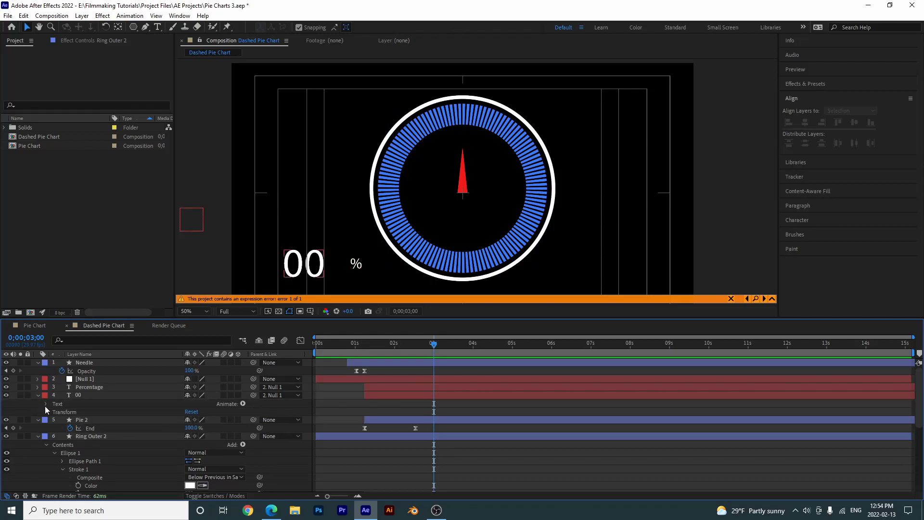
left_click(45, 403)
left_click(99, 419)
scroll(242, 404, "down", 2)
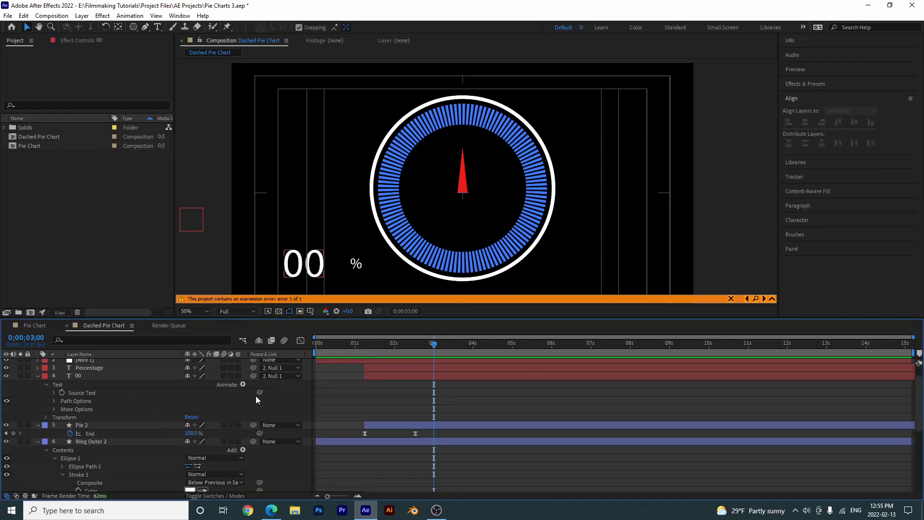
left_click_drag(259, 392, 89, 435)
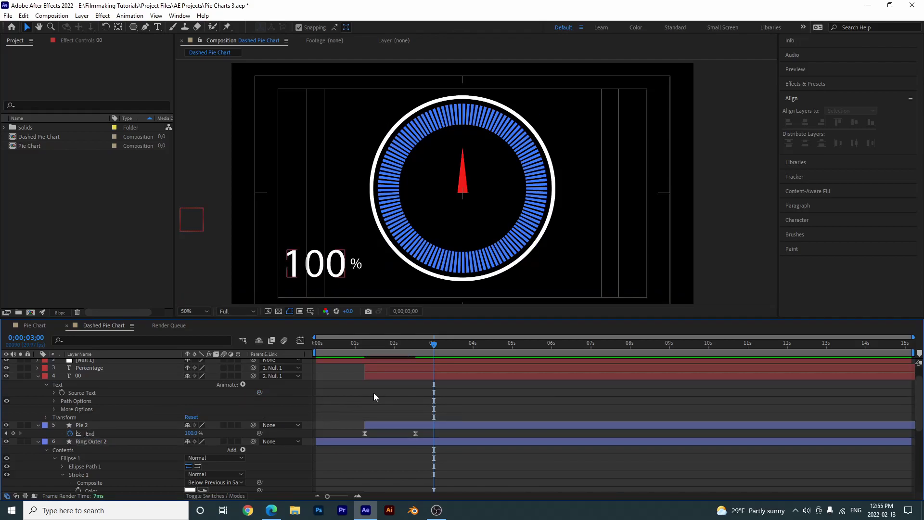
key("space")
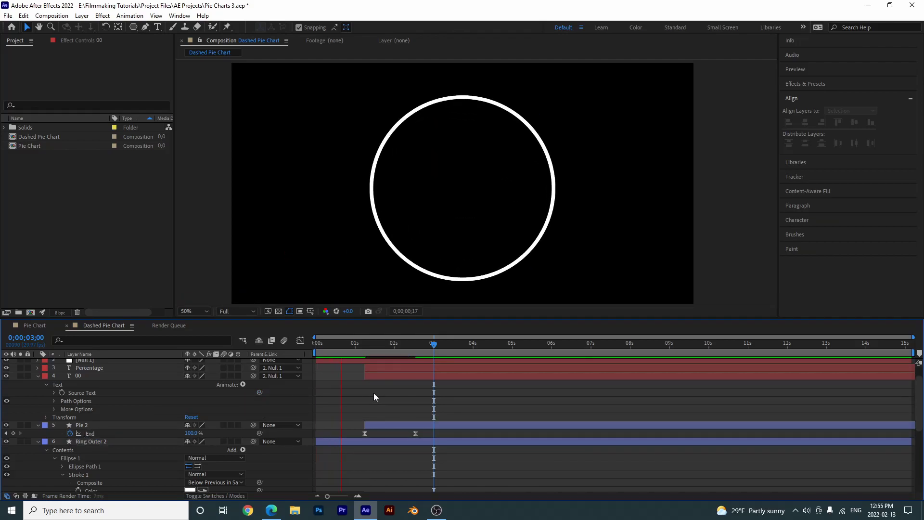
key("space")
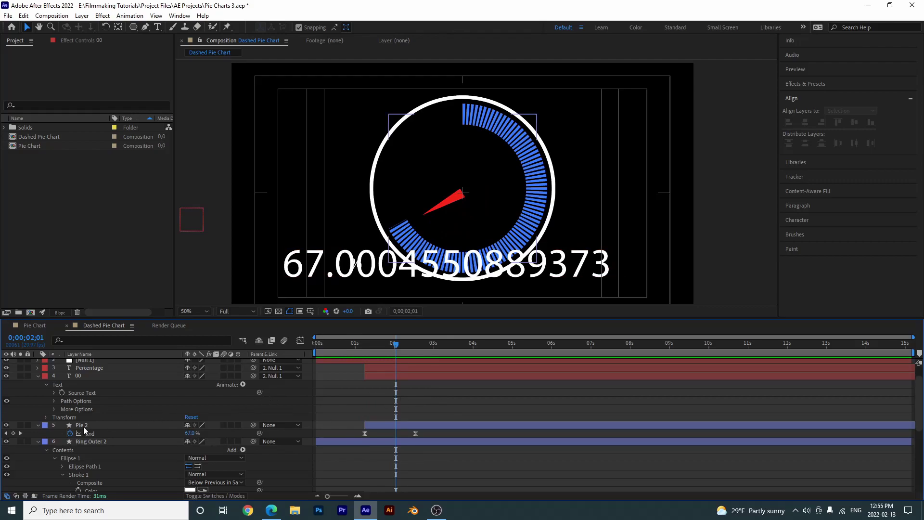
Change the 00 layer's Source Text expression to Math.round(thisComp.layer("Pie 2").content("Trim Paths 1").end) and preview the whole-number counter
left_click(54, 393)
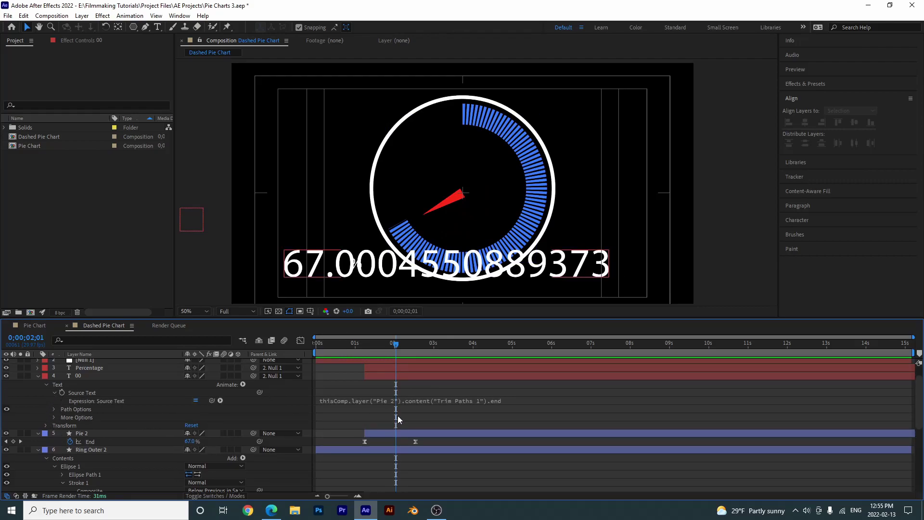
left_click(409, 405)
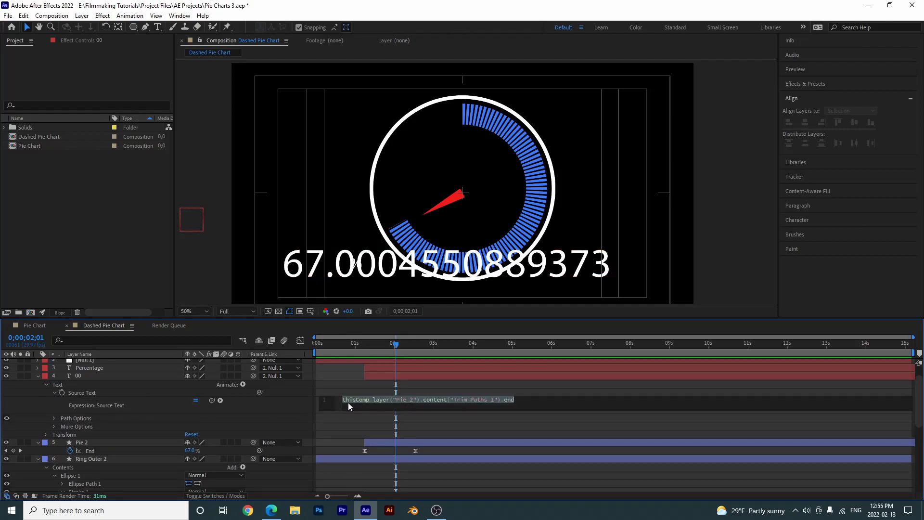
key("Left")
type("Math")
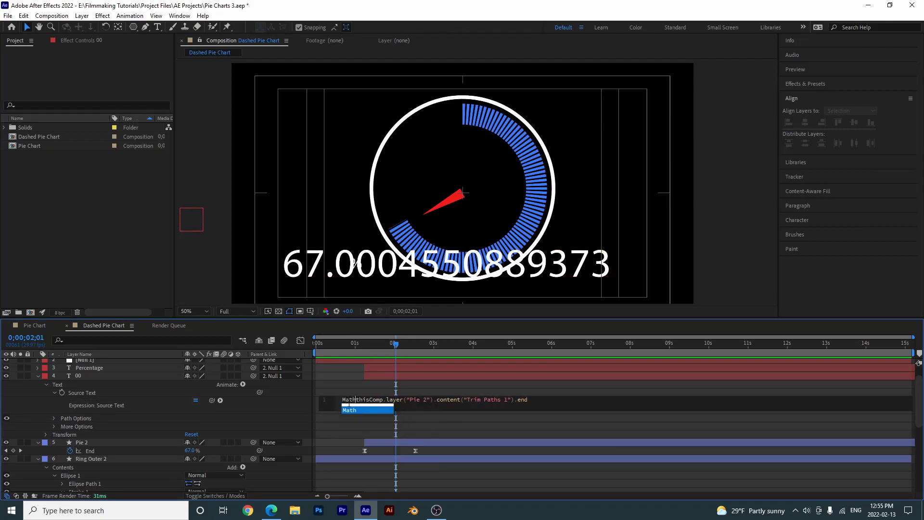
type(".")
type("round")
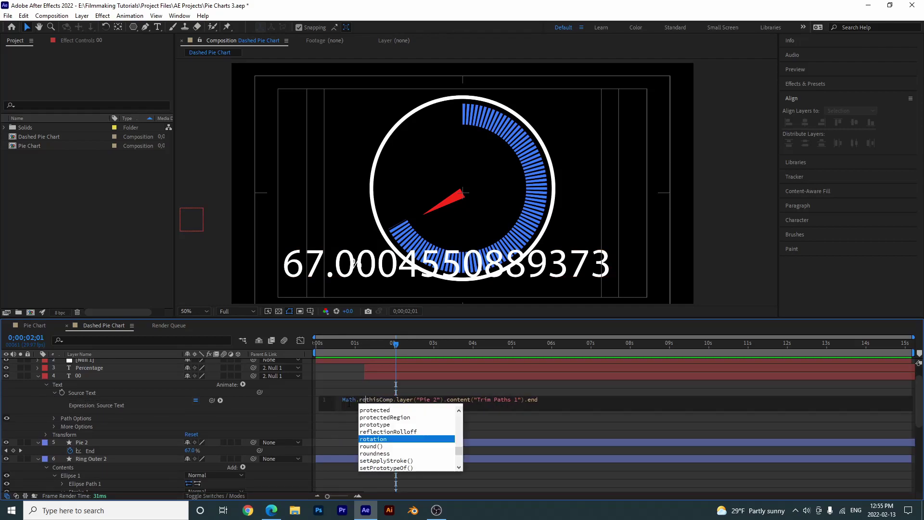
key("Return")
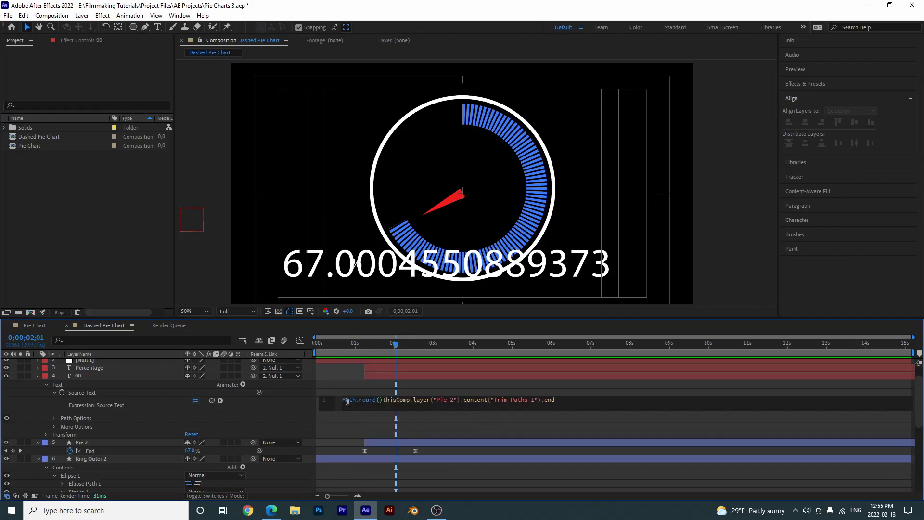
key("BackSpace")
left_click(611, 402)
type(")")
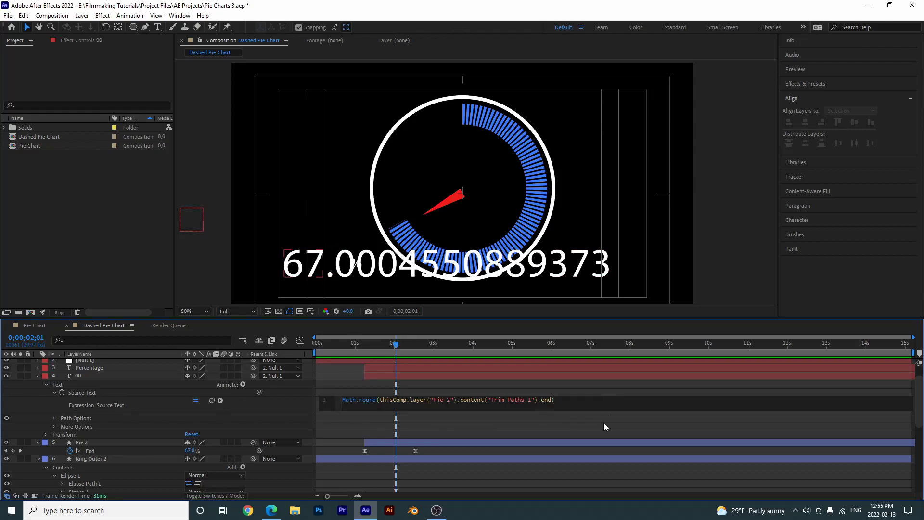
left_click(604, 423)
key("space")
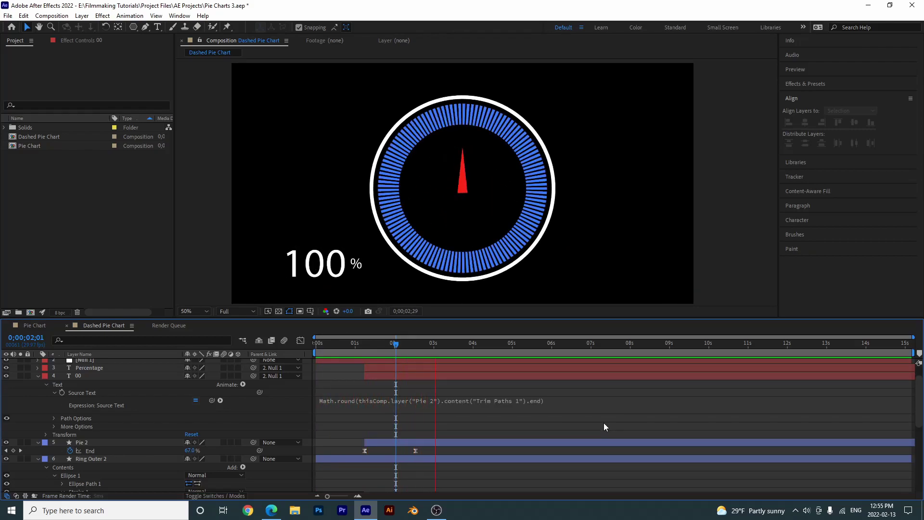
key("space")
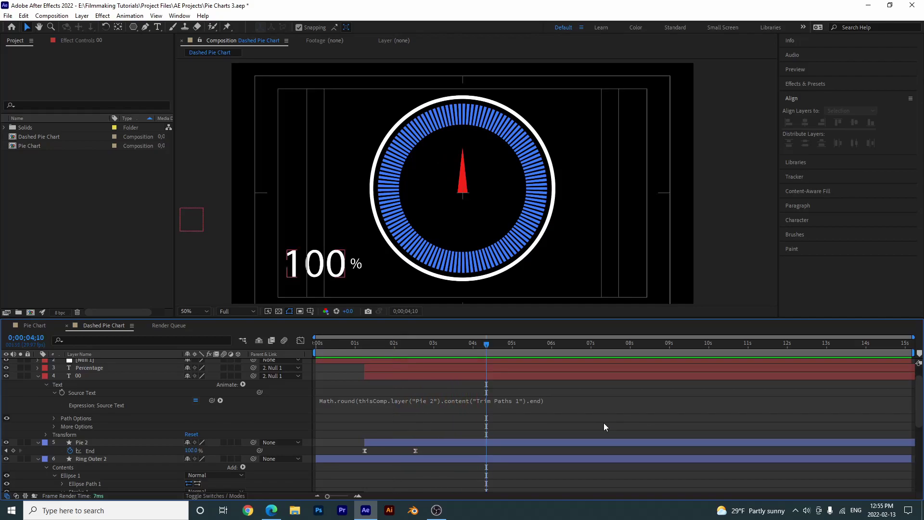